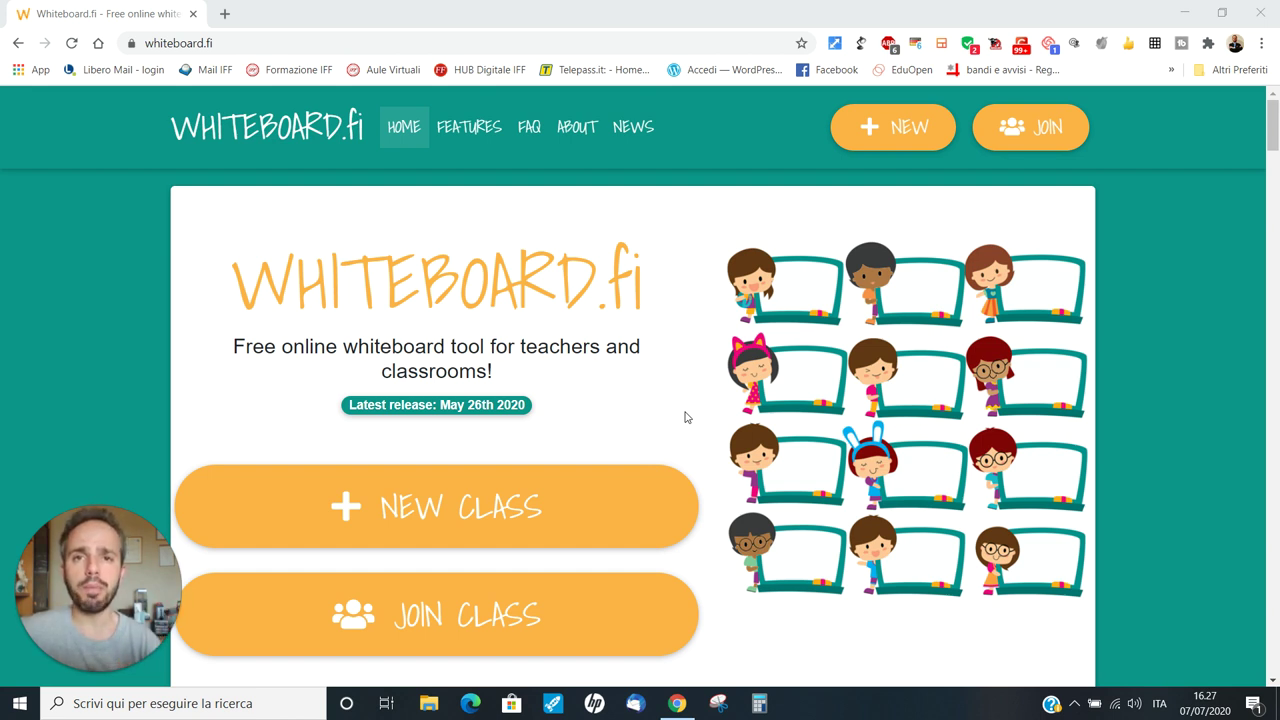
Scroll the Whiteboard.fi home page and choose NEW CLASS to open the Create new class form
{"action": "scroll", "coordinate": [686, 417], "scroll_direction": "down", "scroll_amount": 3}
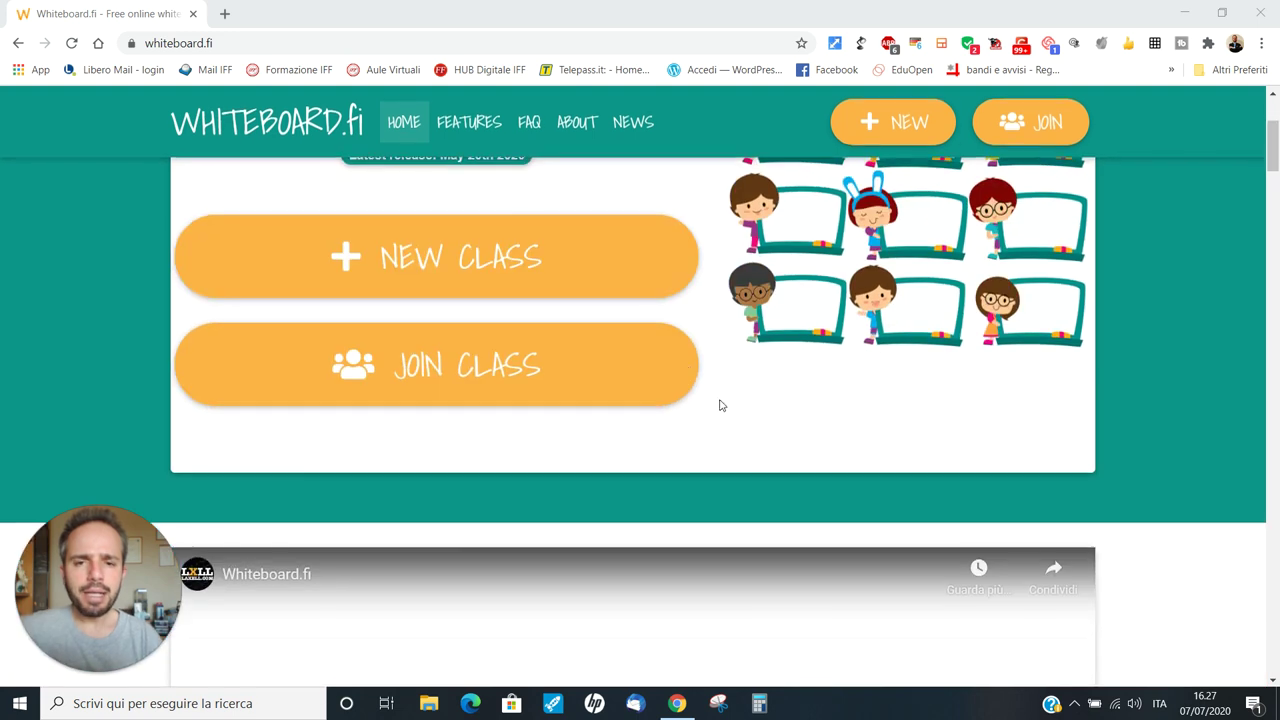
{"action": "scroll", "coordinate": [823, 434], "scroll_direction": "up", "scroll_amount": 2}
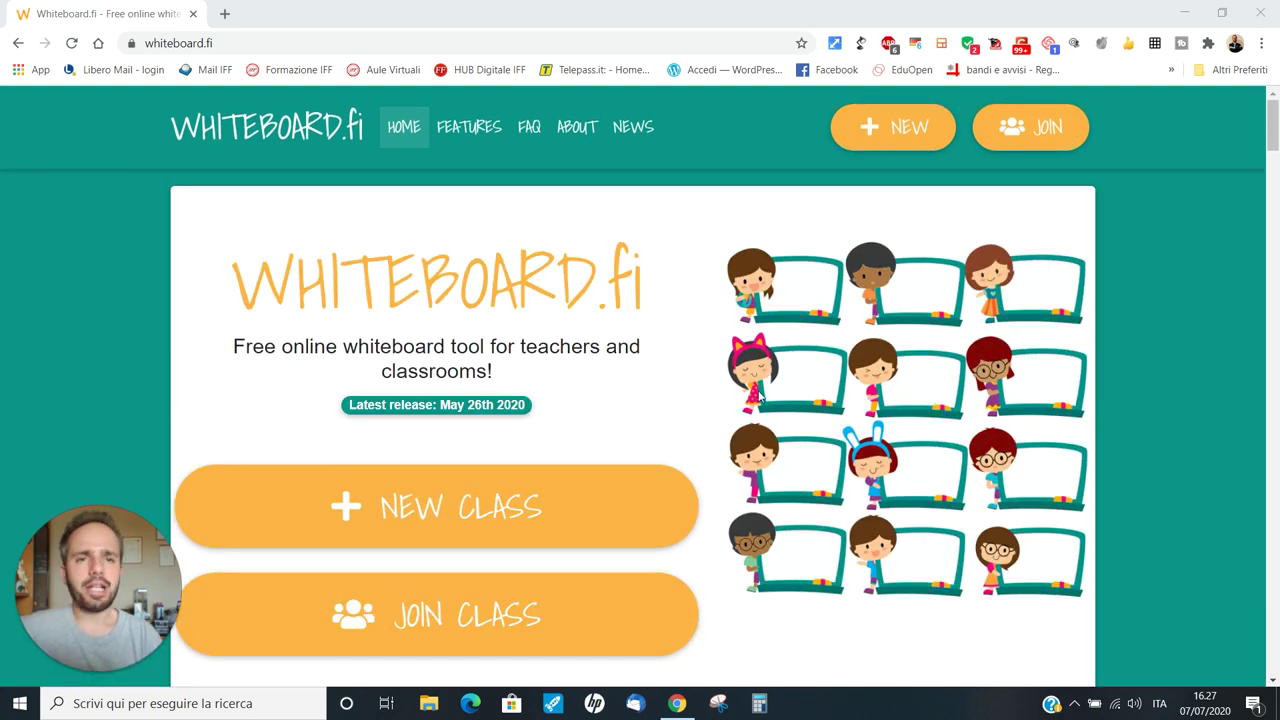
{"action": "scroll", "coordinate": [694, 397], "scroll_direction": "down", "scroll_amount": 1}
{"action": "left_click", "coordinate": [450, 343]}
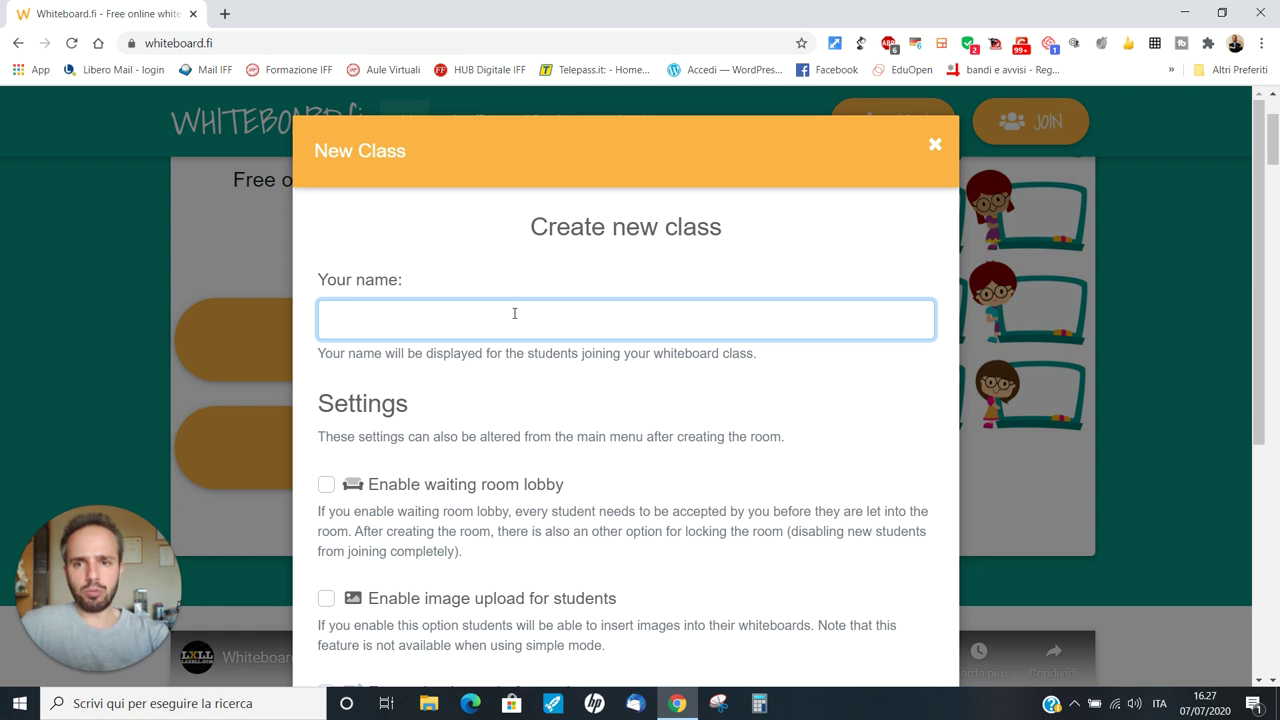
Enter the teacher's display name in the Your name field
{"action": "type", "text": "Pr"}
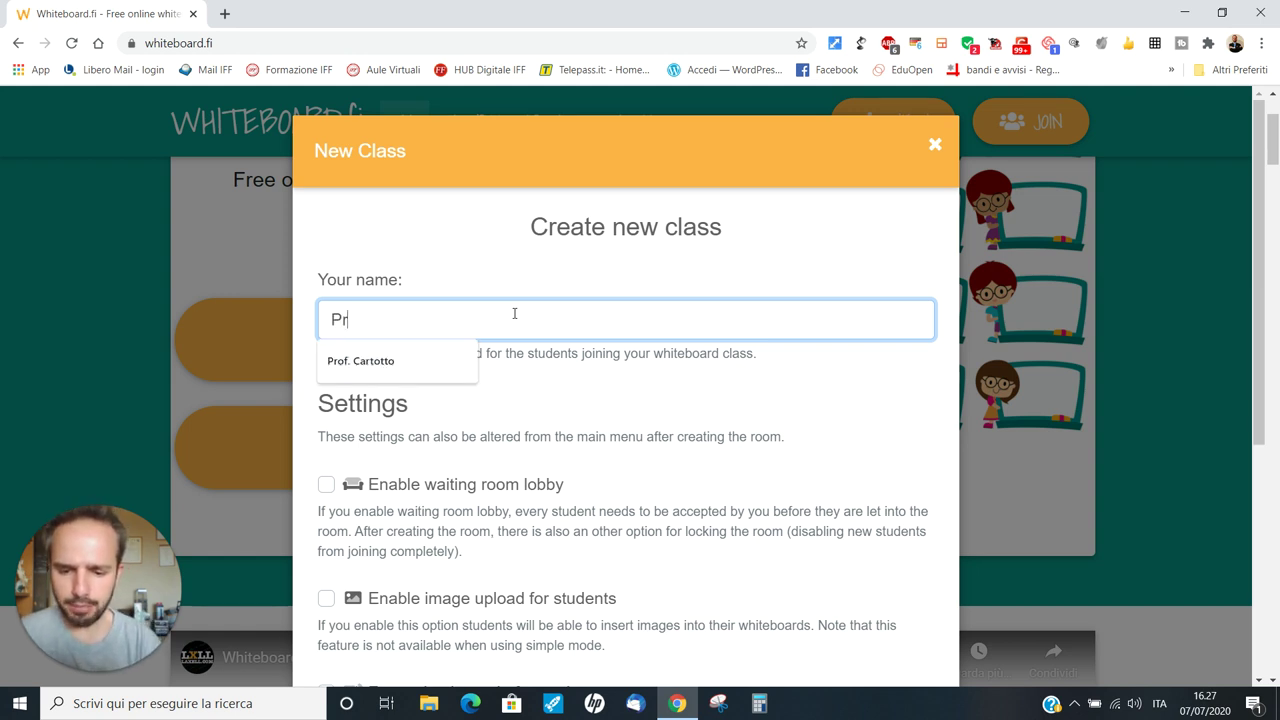
{"action": "type", "text": "of. Cartotto"}
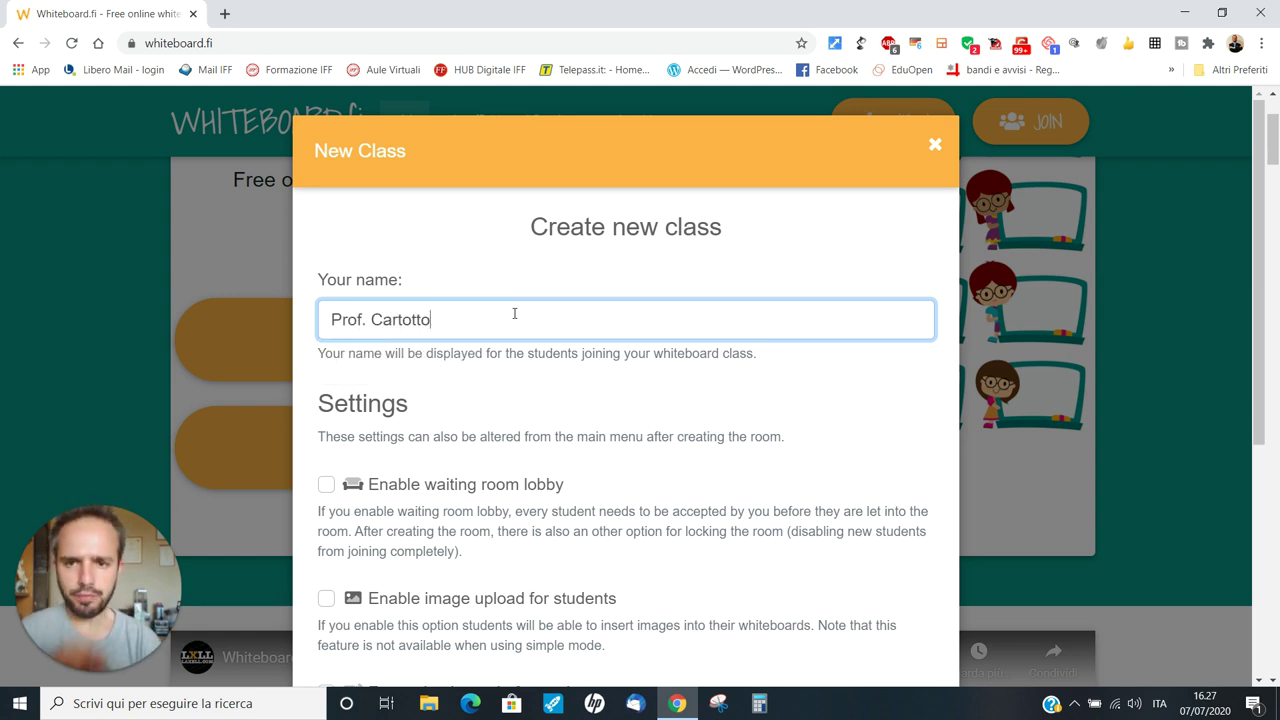
{"action": "scroll", "coordinate": [577, 451], "scroll_direction": "down", "scroll_amount": 2}
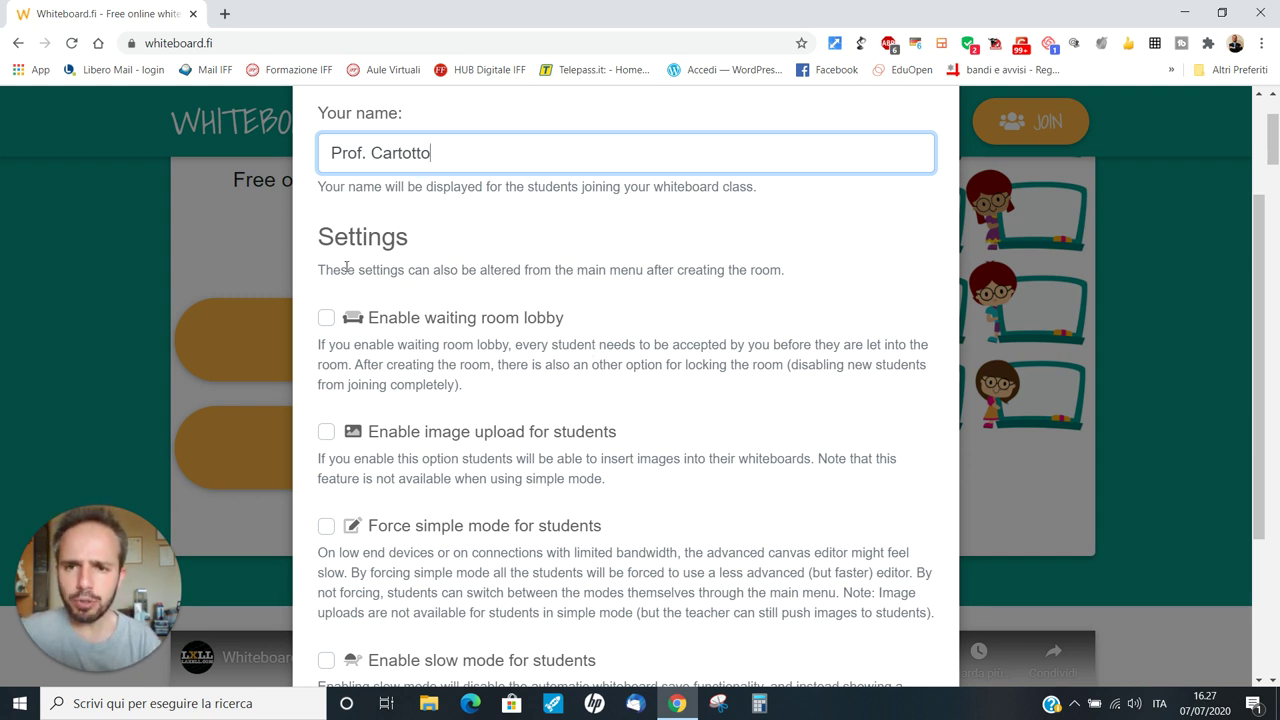
Tick Enable waiting room lobby and Enable image upload for students, leaving other settings off
{"action": "left_click", "coordinate": [326, 319]}
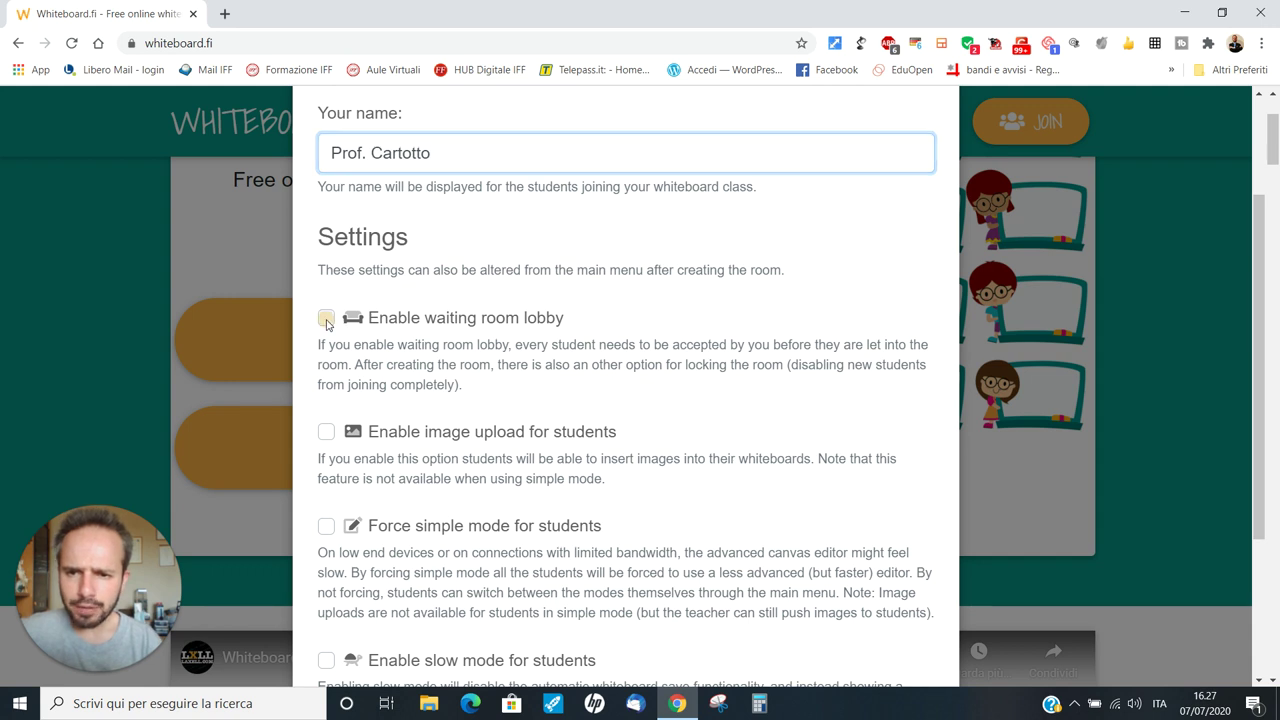
{"action": "scroll", "coordinate": [326, 322], "scroll_direction": "down", "scroll_amount": 1}
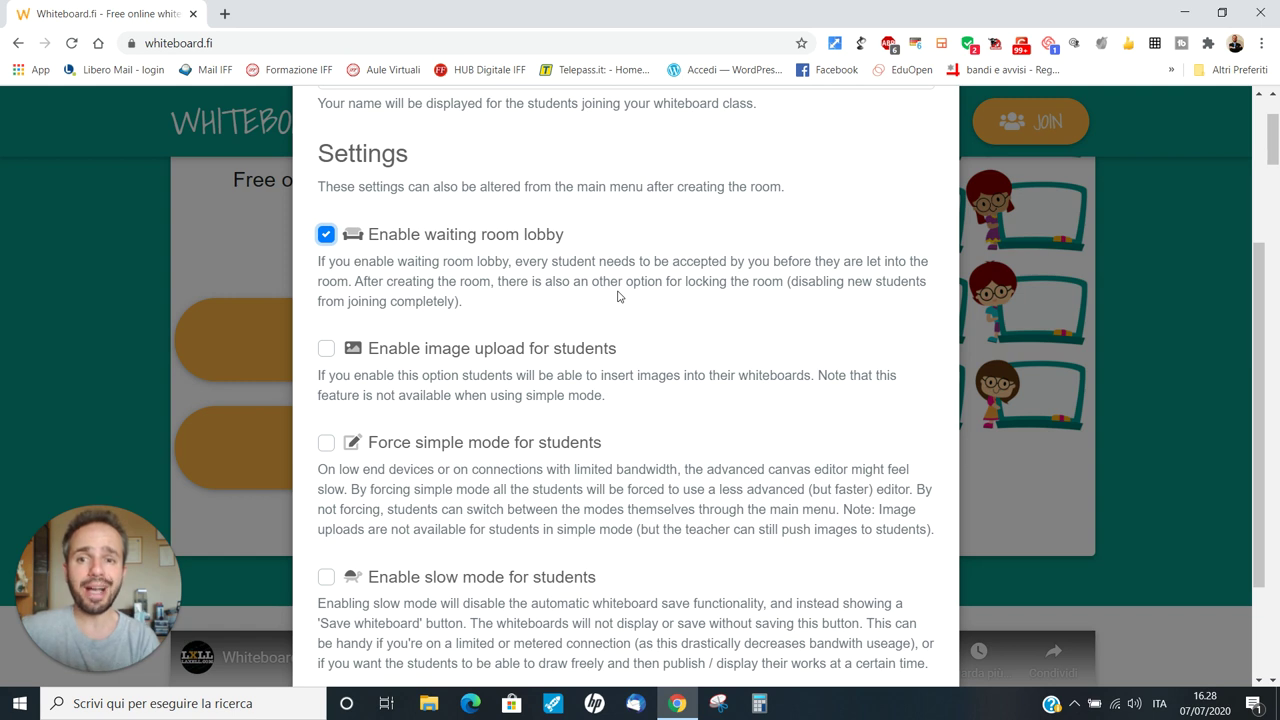
{"action": "scroll", "coordinate": [618, 296], "scroll_direction": "down", "scroll_amount": 1}
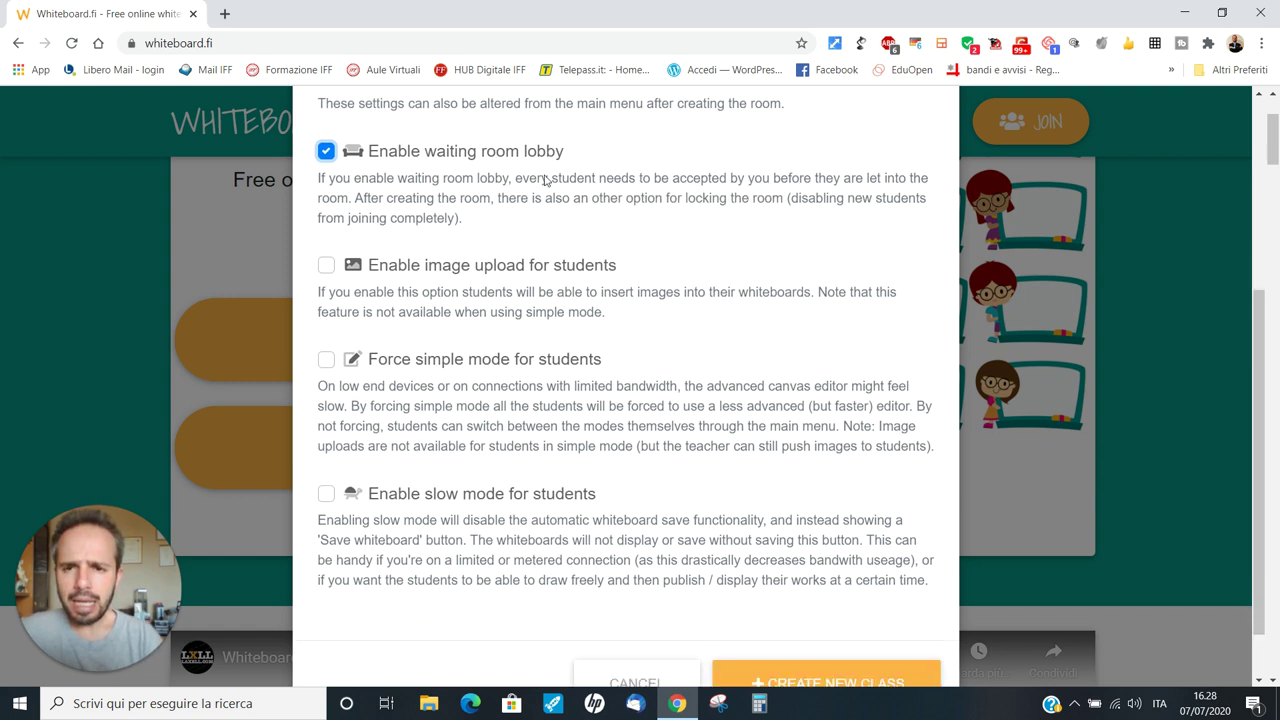
{"action": "left_click", "coordinate": [326, 264]}
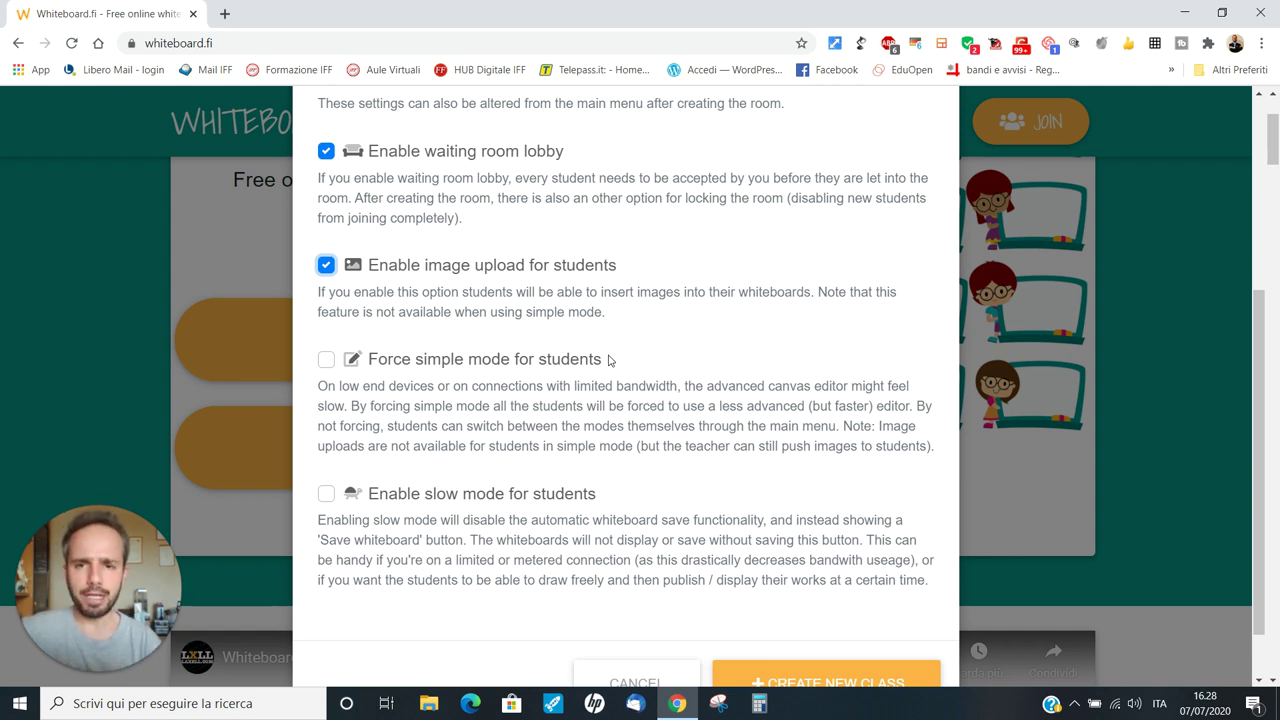
{"action": "scroll", "coordinate": [608, 360], "scroll_direction": "down", "scroll_amount": 1}
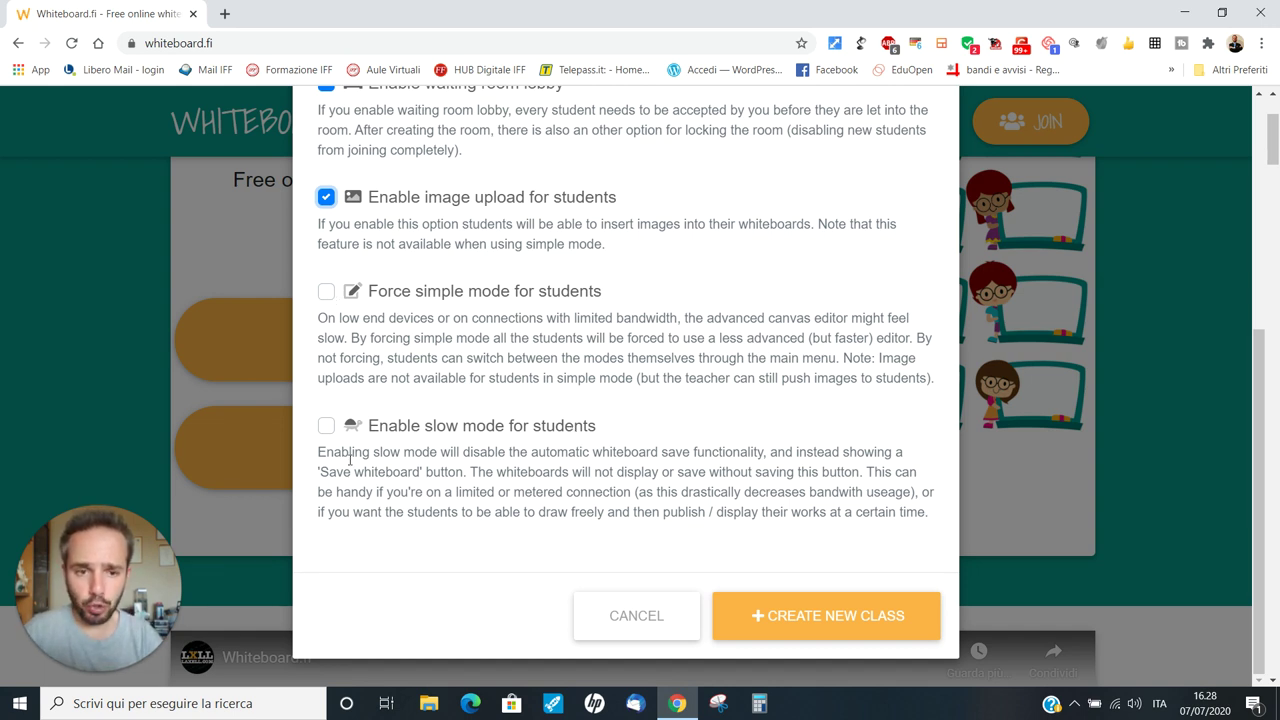
{"action": "left_click", "coordinate": [855, 615]}
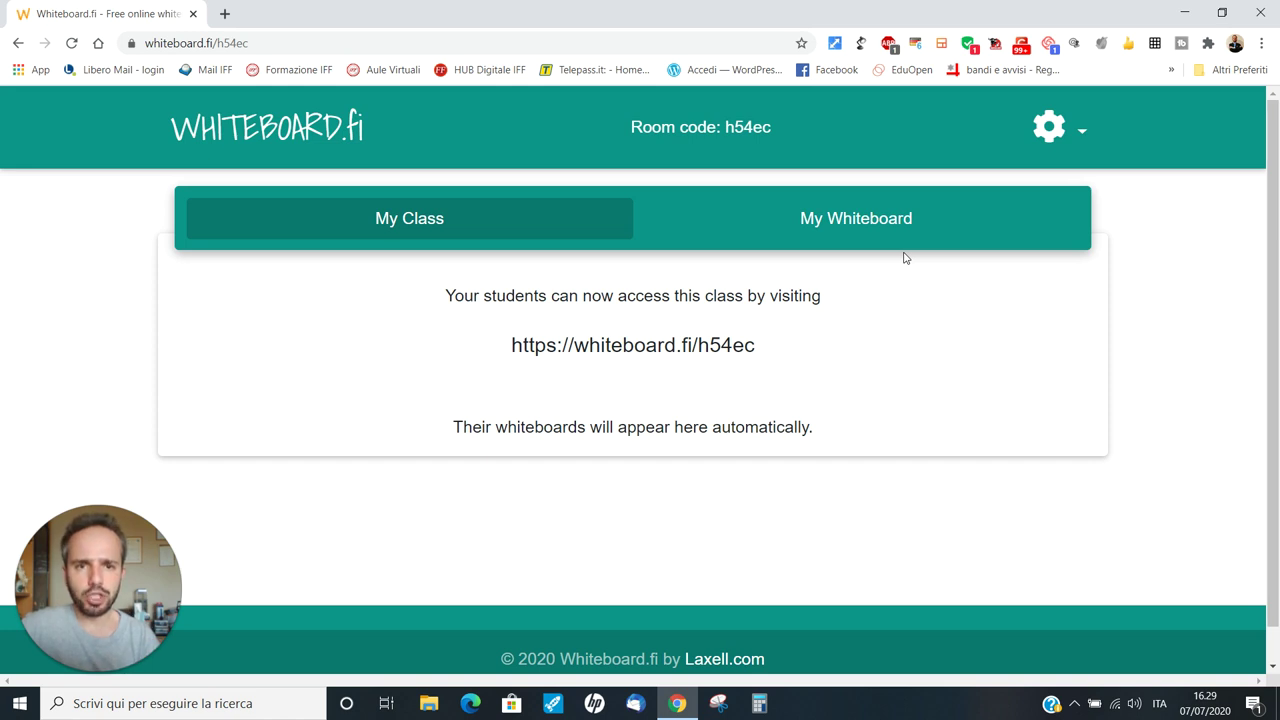
Switch to the teacher's My Whiteboard canvas
{"action": "left_click", "coordinate": [860, 218]}
{"action": "scroll", "coordinate": [817, 323], "scroll_direction": "down", "scroll_amount": 2}
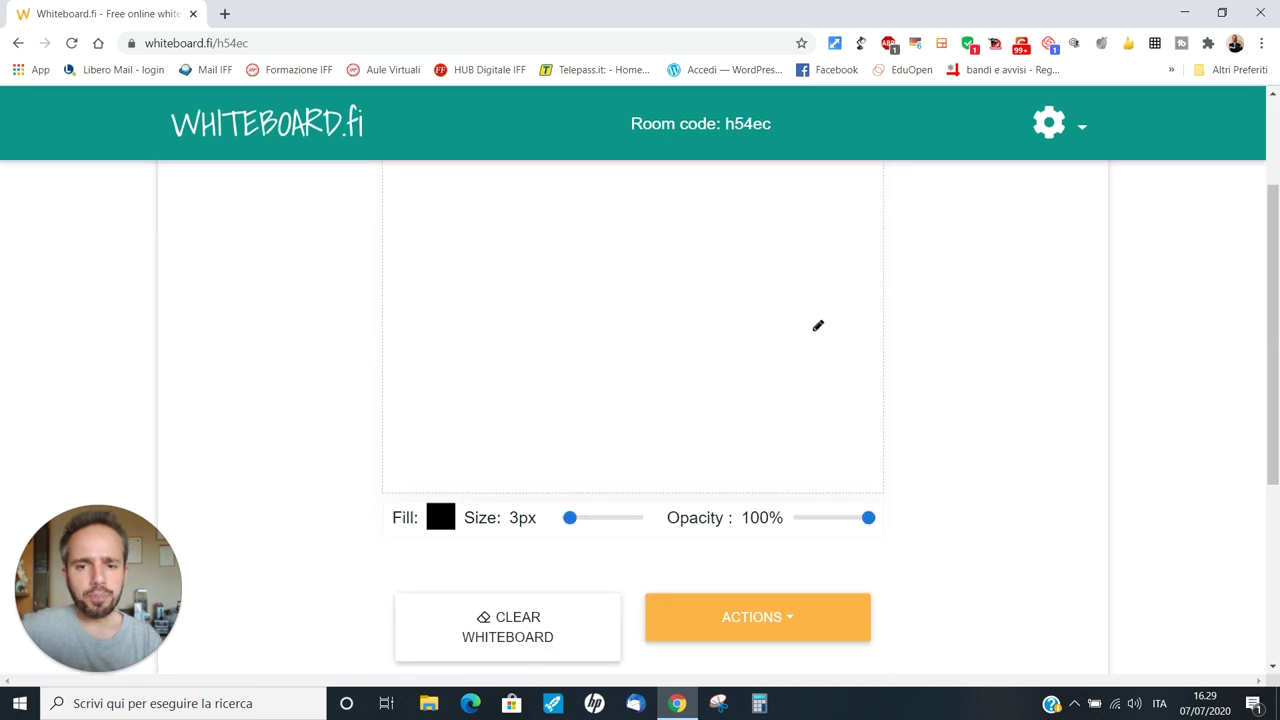
{"action": "scroll", "coordinate": [818, 325], "scroll_direction": "up", "scroll_amount": 2}
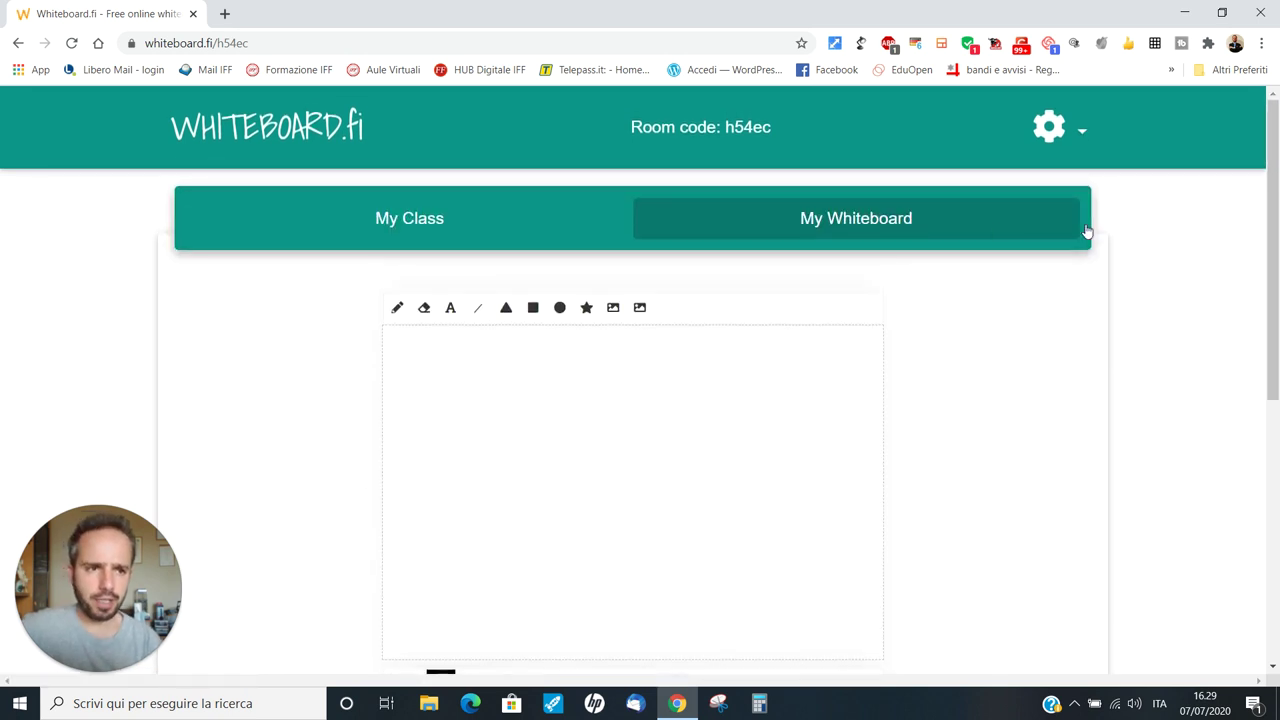
{"action": "left_click_drag", "start_coordinate": [1272, 262], "coordinate": [1277, 333]}
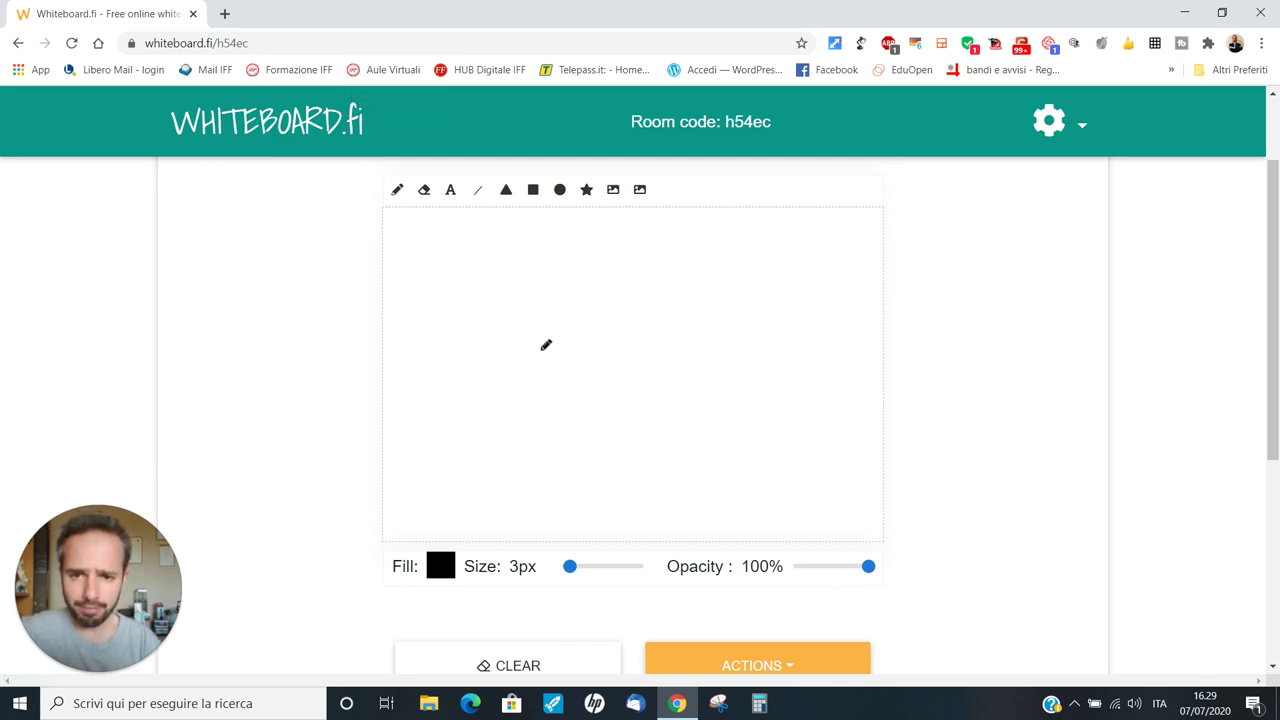
Handwrite the word PROVA freehand in black on the canvas
{"action": "mouse_move", "coordinate": [506, 392]}
{"action": "left_mouse_down"}
{"action": "mouse_move", "coordinate": [484, 334]}
{"action": "mouse_move", "coordinate": [518, 320]}
{"action": "mouse_move", "coordinate": [489, 342]}
{"action": "mouse_move", "coordinate": [526, 343]}
{"action": "mouse_move", "coordinate": [544, 318]}
{"action": "mouse_move", "coordinate": [526, 334]}
{"action": "mouse_move", "coordinate": [561, 357]}
{"action": "left_mouse_up"}
{"action": "mouse_move", "coordinate": [598, 309]}
{"action": "left_mouse_down"}
{"action": "mouse_move", "coordinate": [584, 306]}
{"action": "mouse_move", "coordinate": [586, 345]}
{"action": "mouse_move", "coordinate": [592, 307]}
{"action": "mouse_move", "coordinate": [645, 318]}
{"action": "mouse_move", "coordinate": [651, 292]}
{"action": "left_mouse_up"}
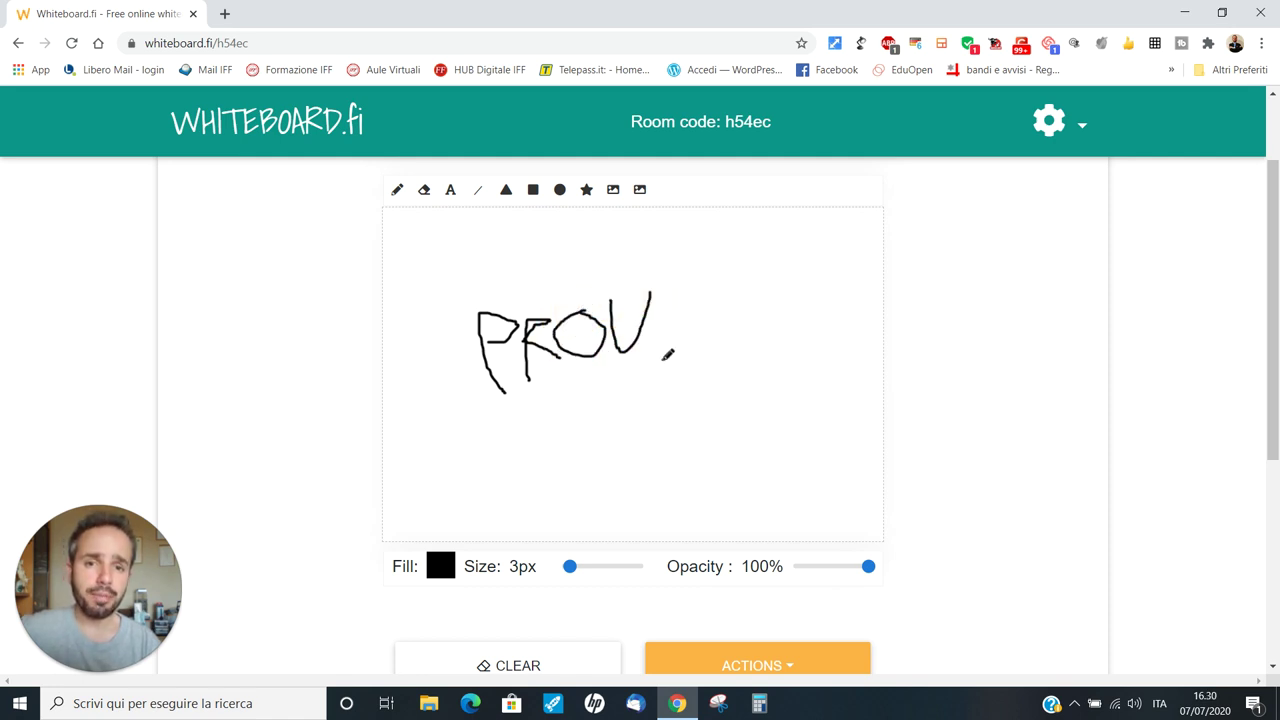
{"action": "mouse_move", "coordinate": [662, 358]}
{"action": "left_mouse_down"}
{"action": "mouse_move", "coordinate": [689, 279]}
{"action": "mouse_move", "coordinate": [717, 345]}
{"action": "mouse_move", "coordinate": [718, 317]}
{"action": "left_mouse_up"}
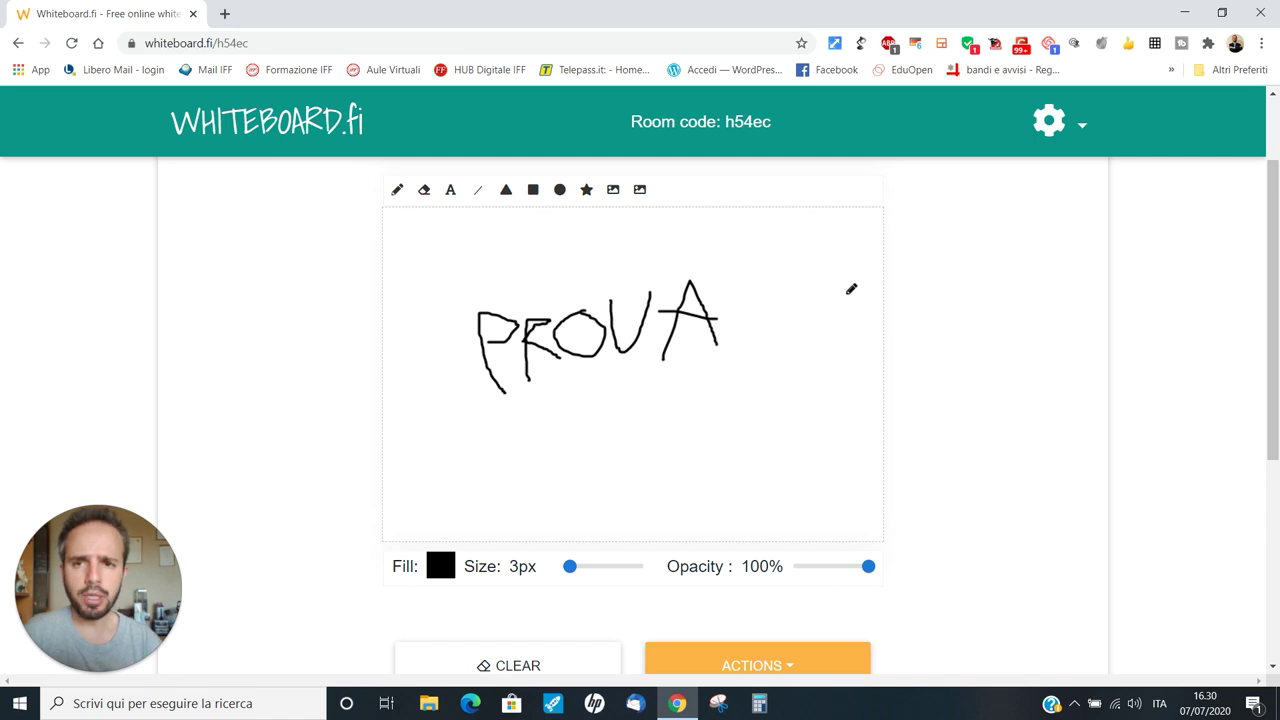
Draw a thin arrow below the handwritten word, pointing up at PROVA
{"action": "left_click", "coordinate": [398, 192]}
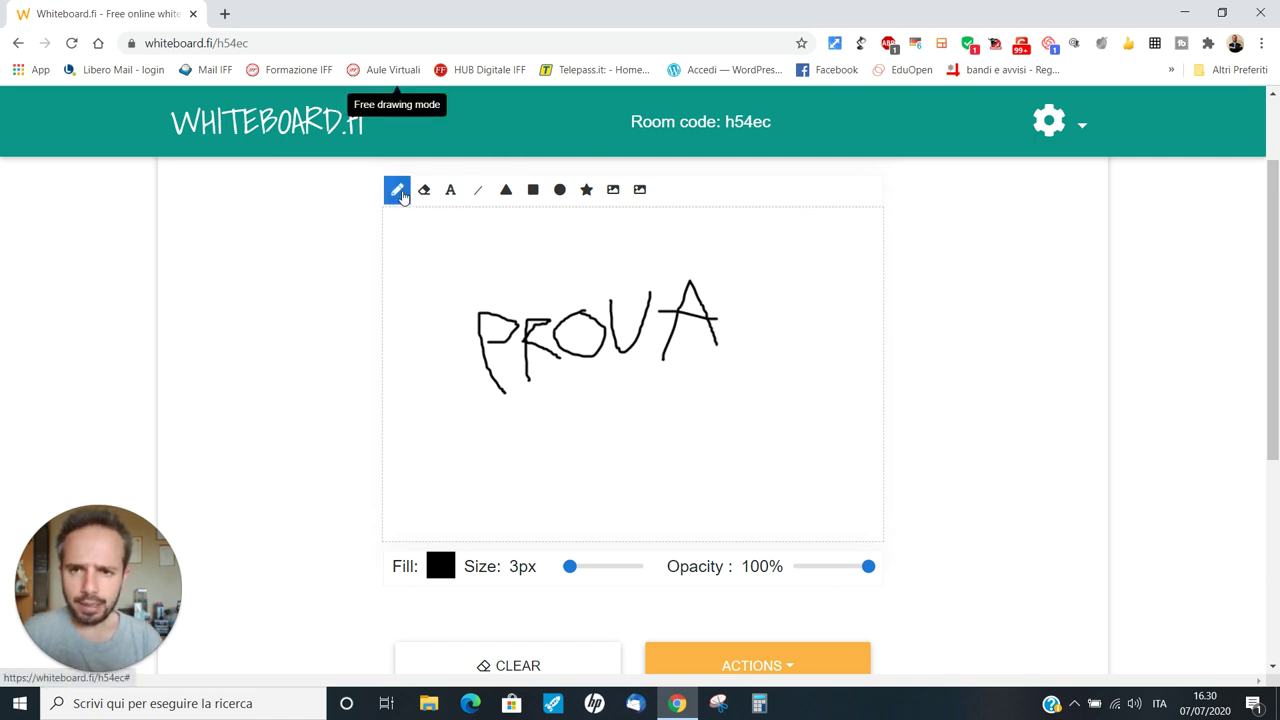
{"action": "left_click", "coordinate": [424, 204]}
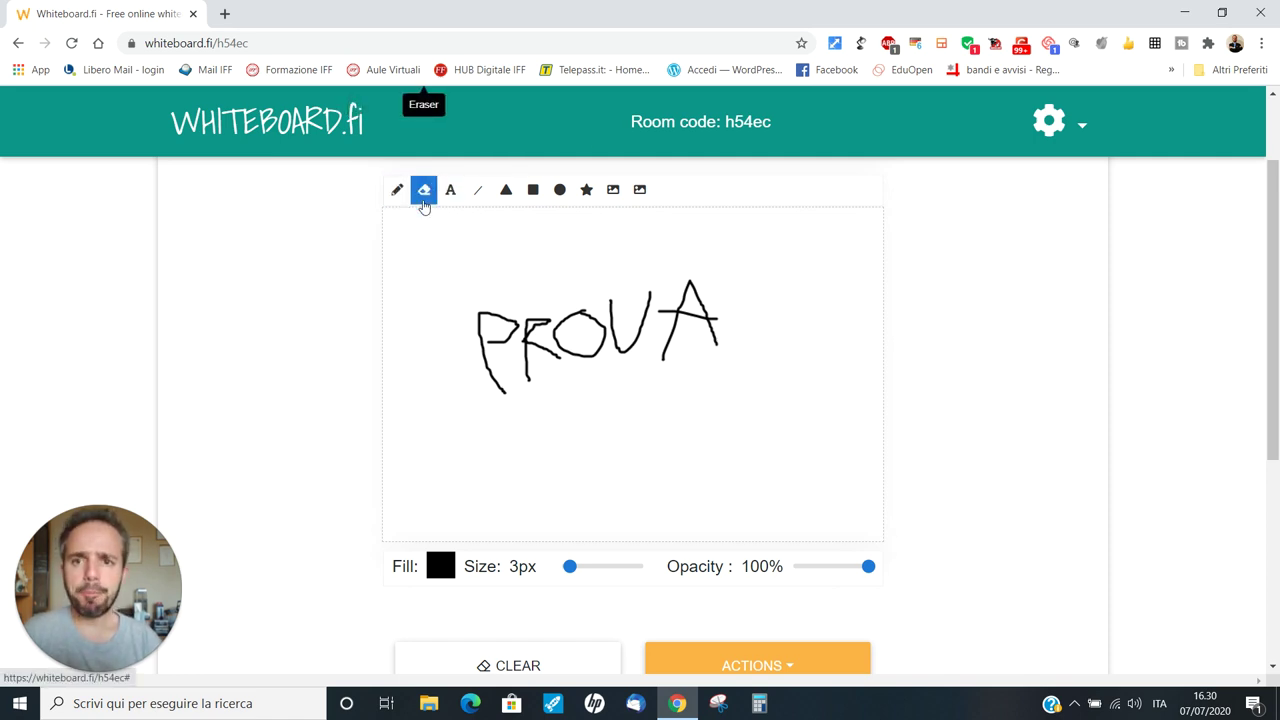
{"action": "left_click", "coordinate": [456, 203]}
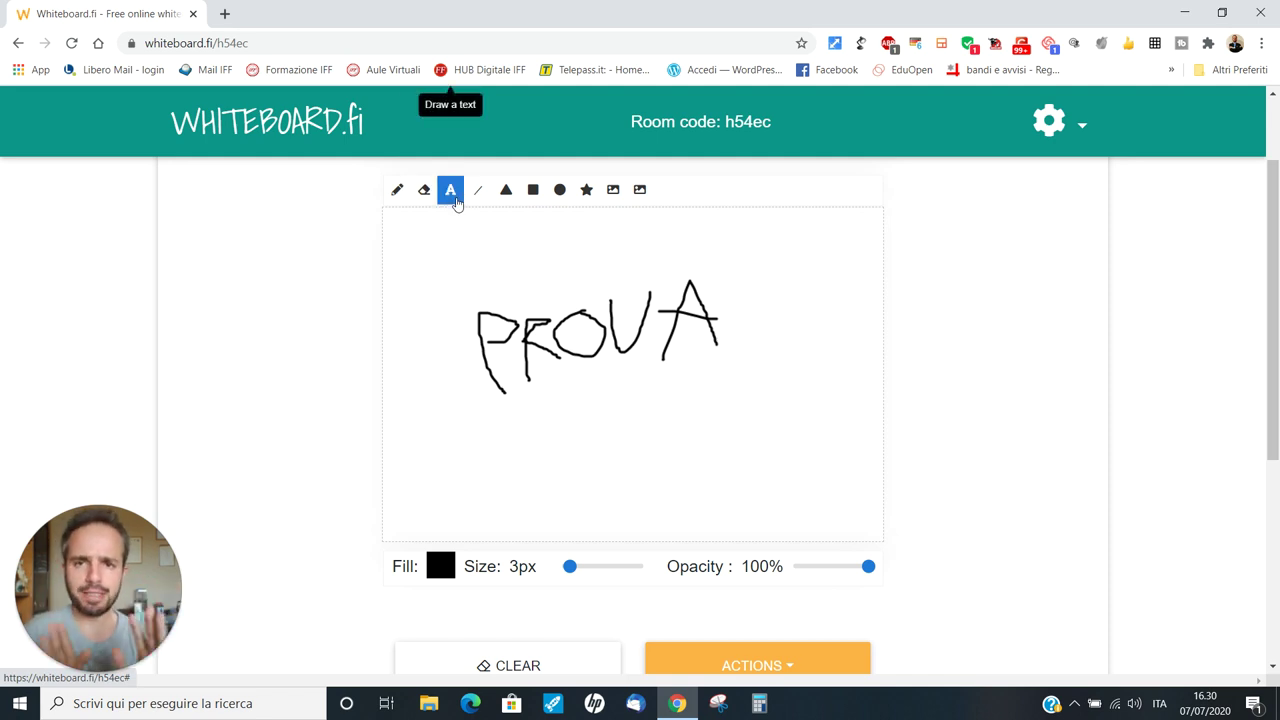
{"action": "left_click", "coordinate": [479, 204]}
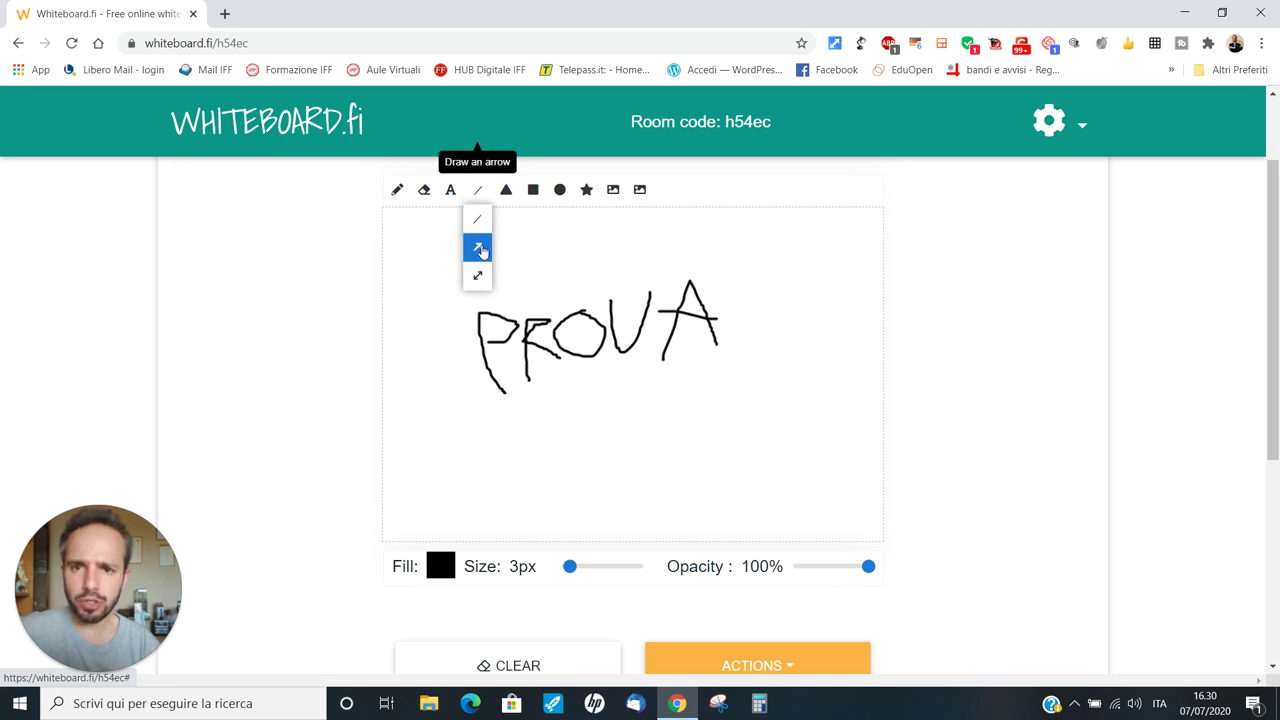
{"action": "left_click", "coordinate": [481, 249]}
{"action": "left_click", "coordinate": [594, 465]}
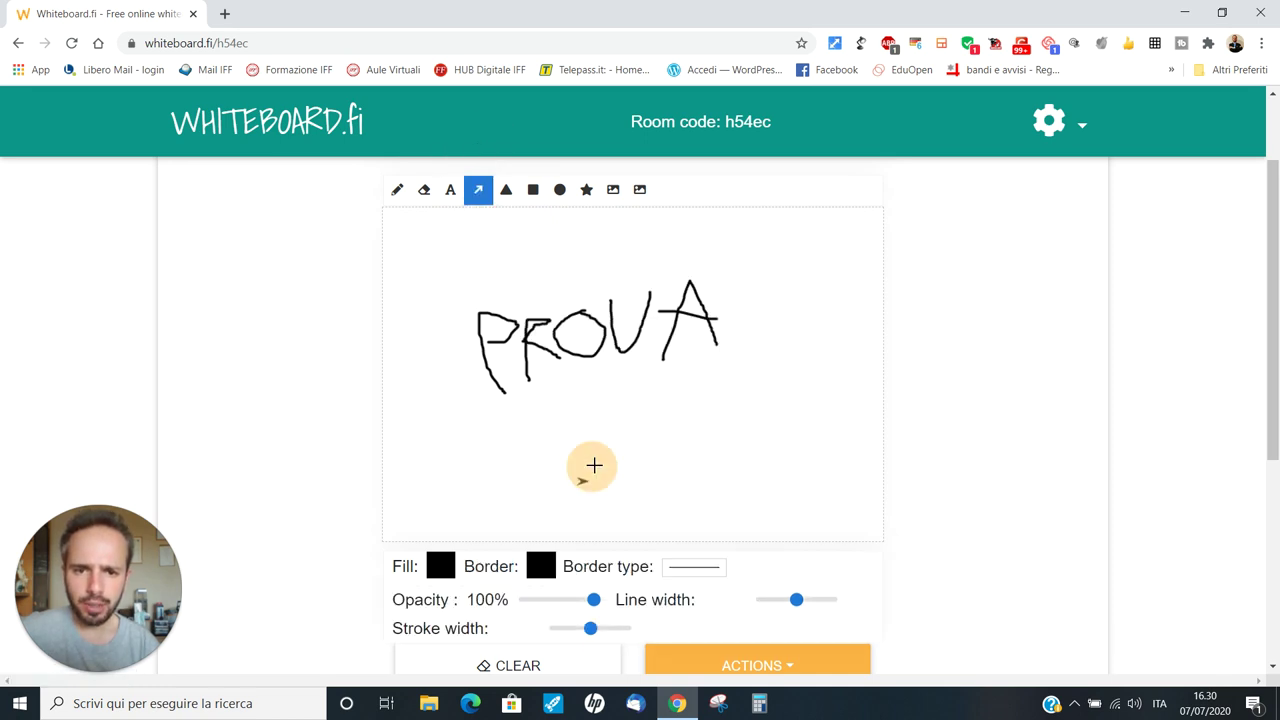
{"action": "left_click_drag", "start_coordinate": [594, 465], "coordinate": [615, 370]}
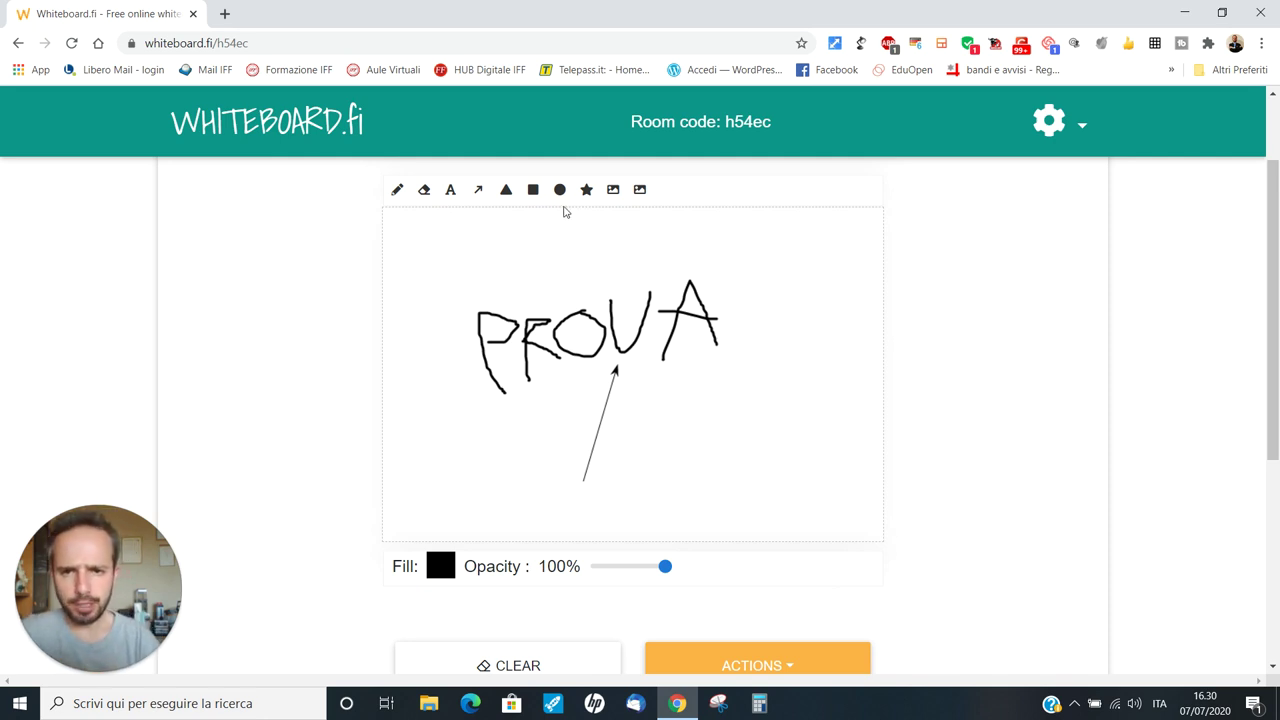
Try the triangle, rectangle and circle shape tools, settling on the polygon tool
{"action": "left_click", "coordinate": [507, 190]}
{"action": "left_click", "coordinate": [533, 190]}
{"action": "left_click", "coordinate": [507, 190]}
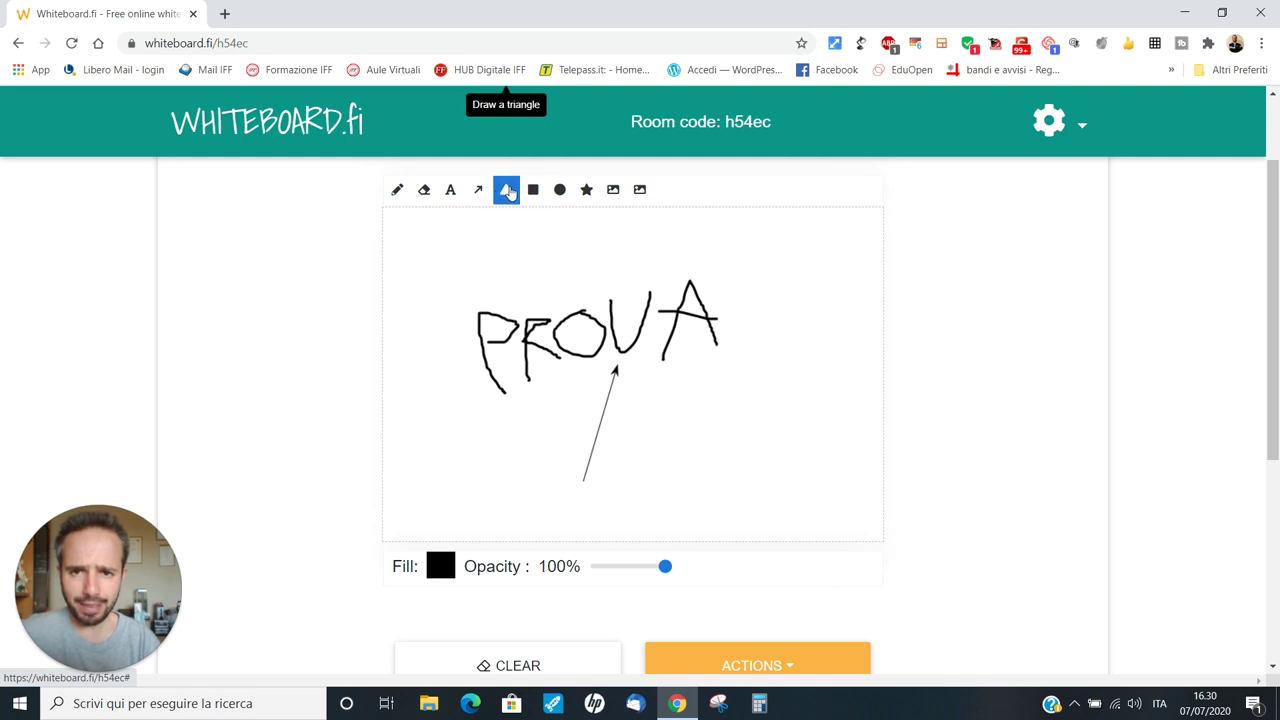
{"action": "left_click", "coordinate": [533, 190]}
{"action": "left_click", "coordinate": [560, 194]}
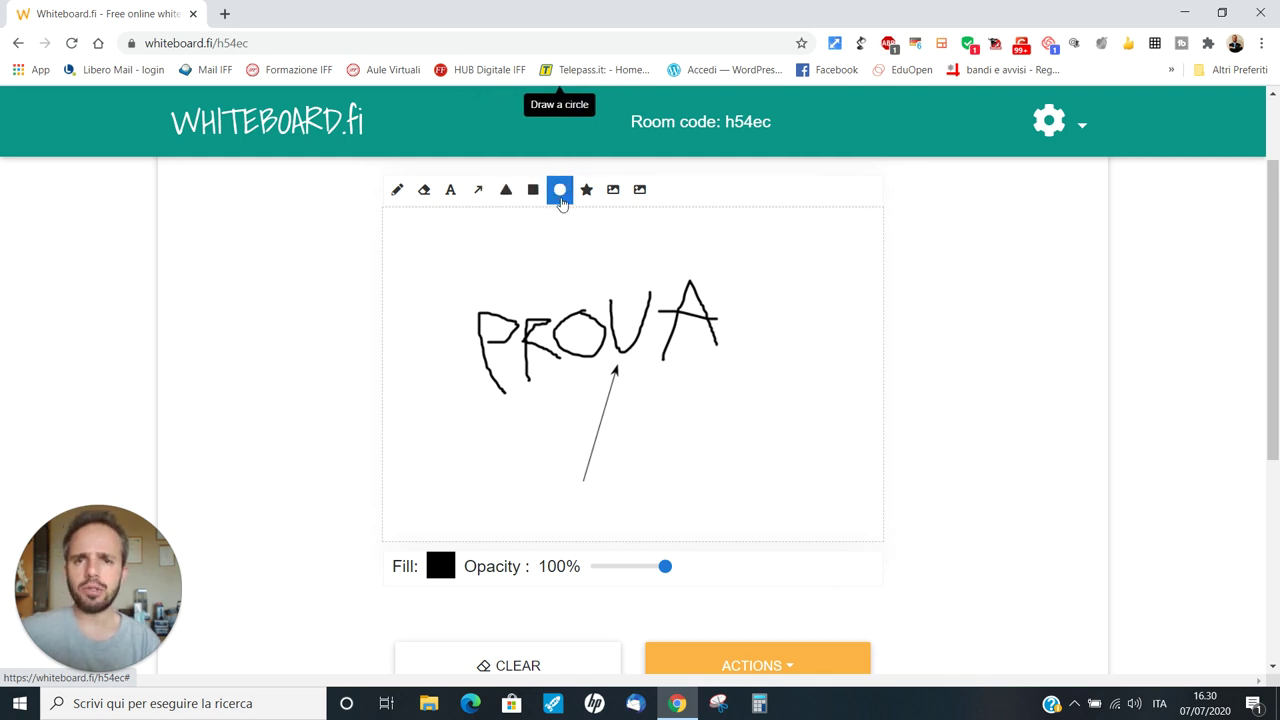
{"action": "left_click", "coordinate": [589, 196]}
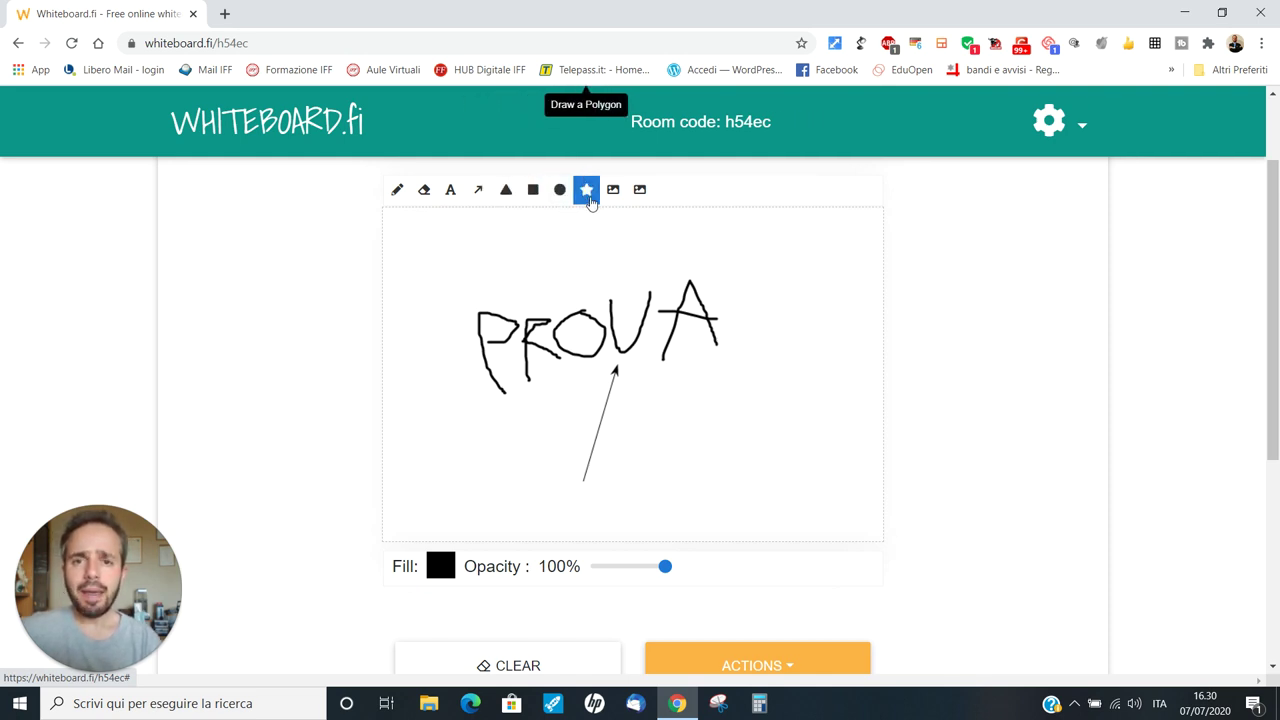
{"action": "left_click", "coordinate": [588, 192]}
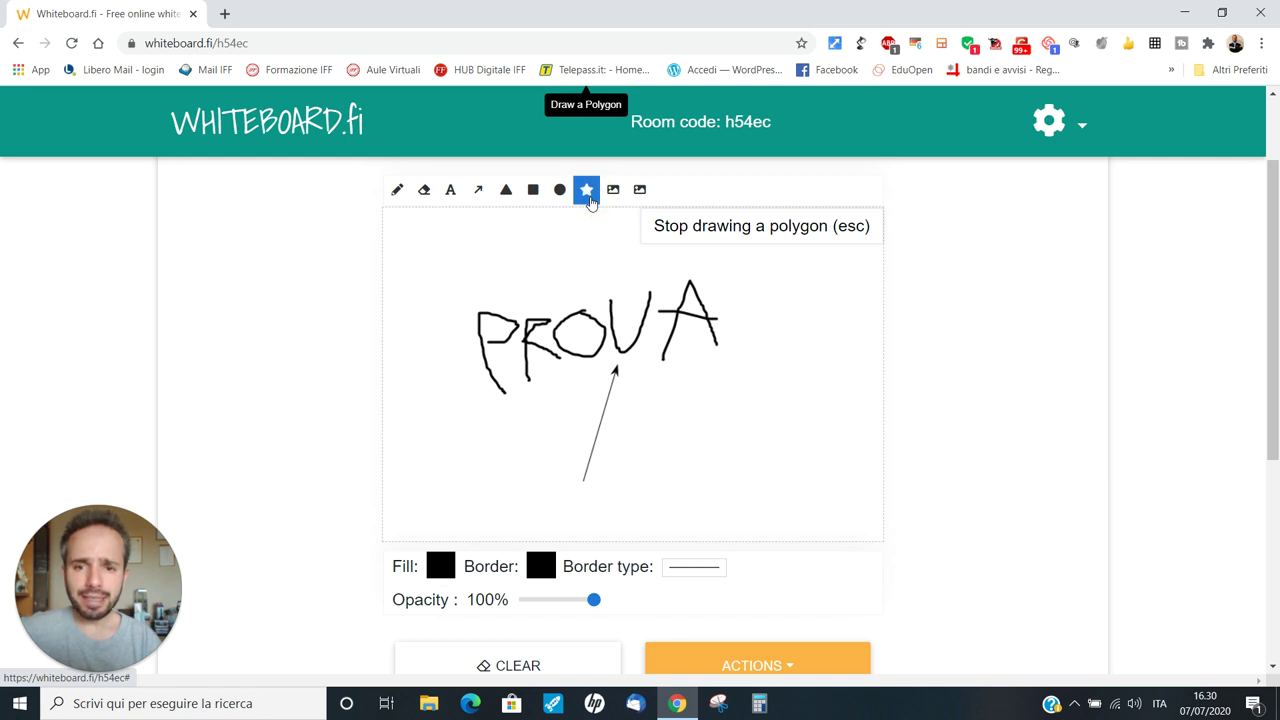
Place six corner points for a filled black polygon right of the arrow, then finish it
{"action": "left_click", "coordinate": [701, 413]}
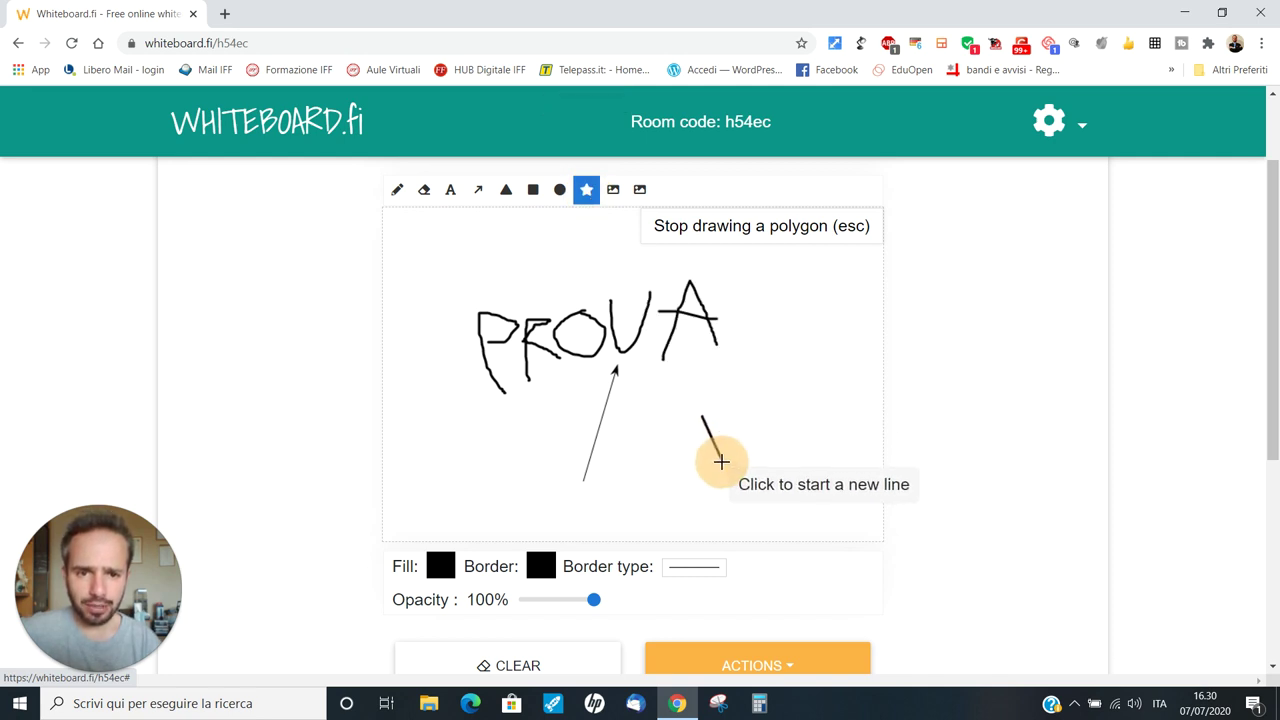
{"action": "left_click", "coordinate": [757, 448]}
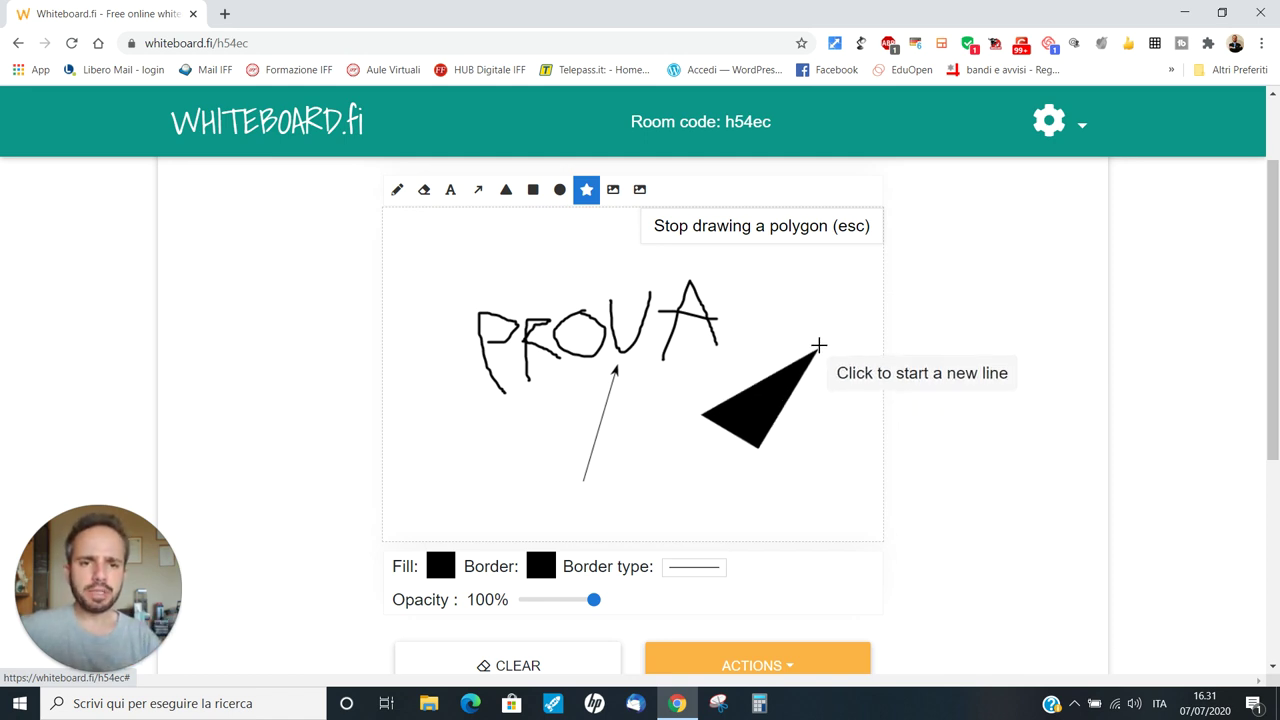
{"action": "left_click", "coordinate": [629, 470]}
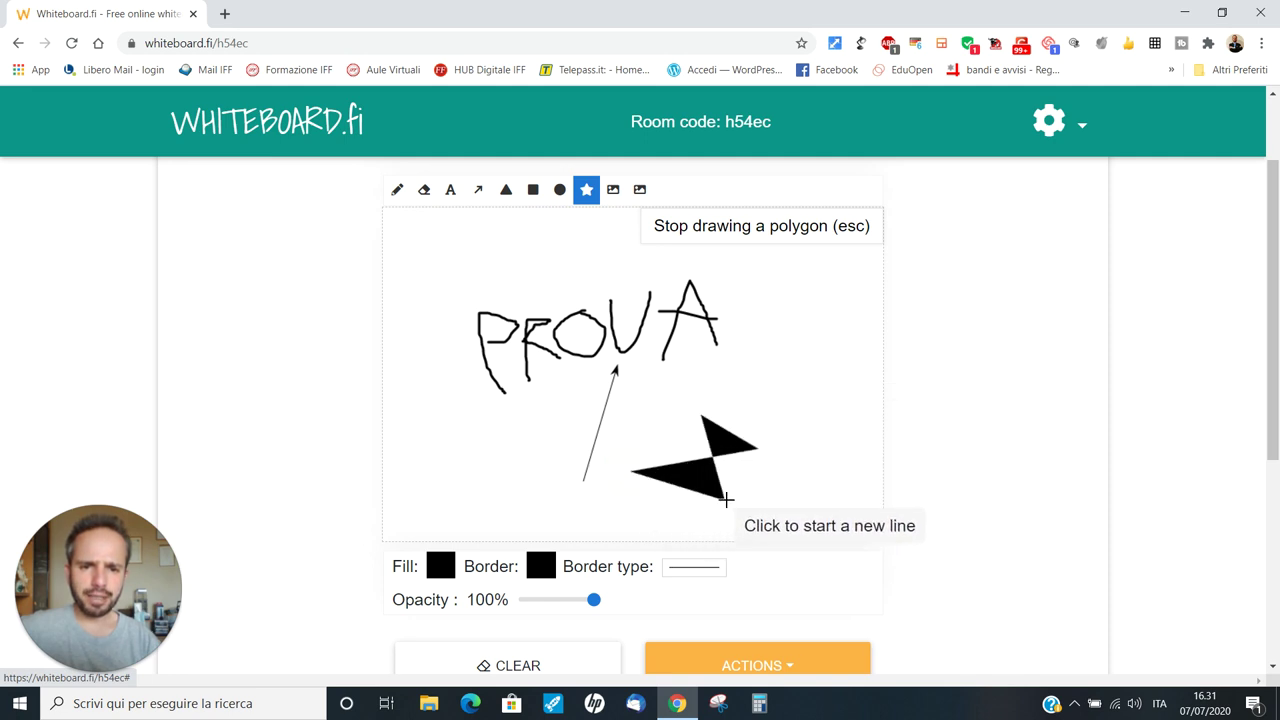
{"action": "left_click", "coordinate": [729, 497]}
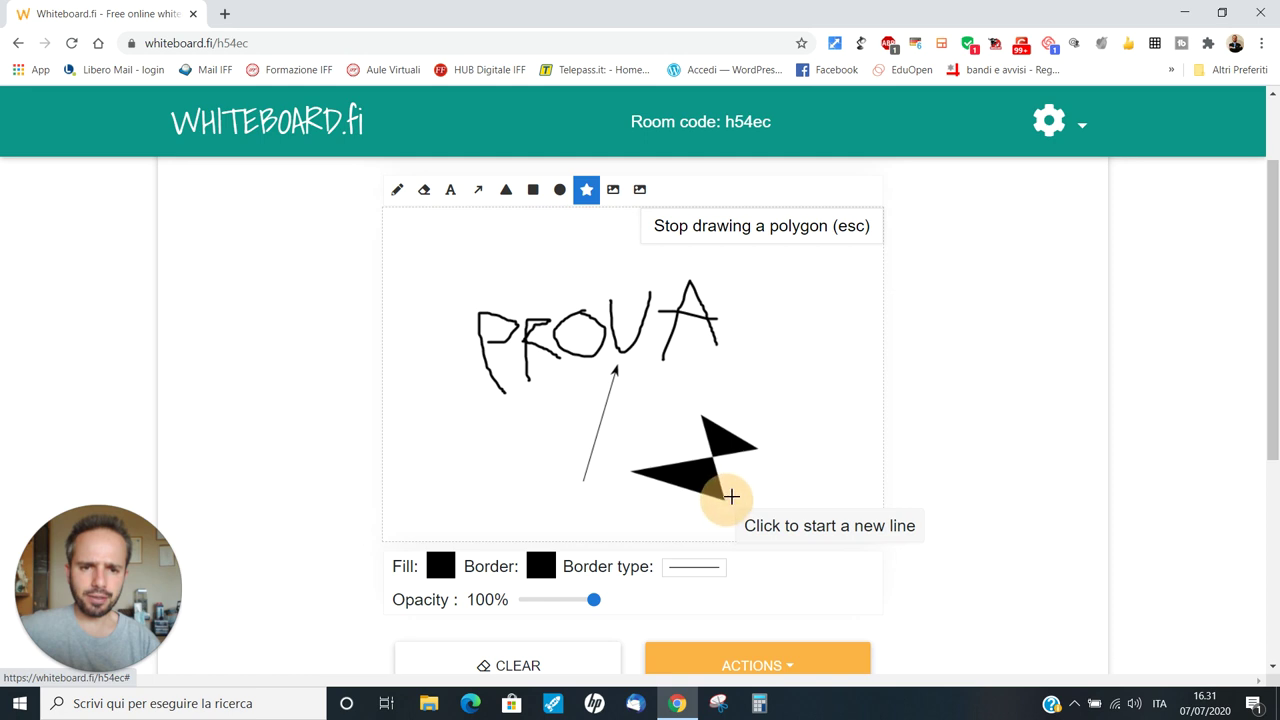
{"action": "left_click", "coordinate": [822, 384]}
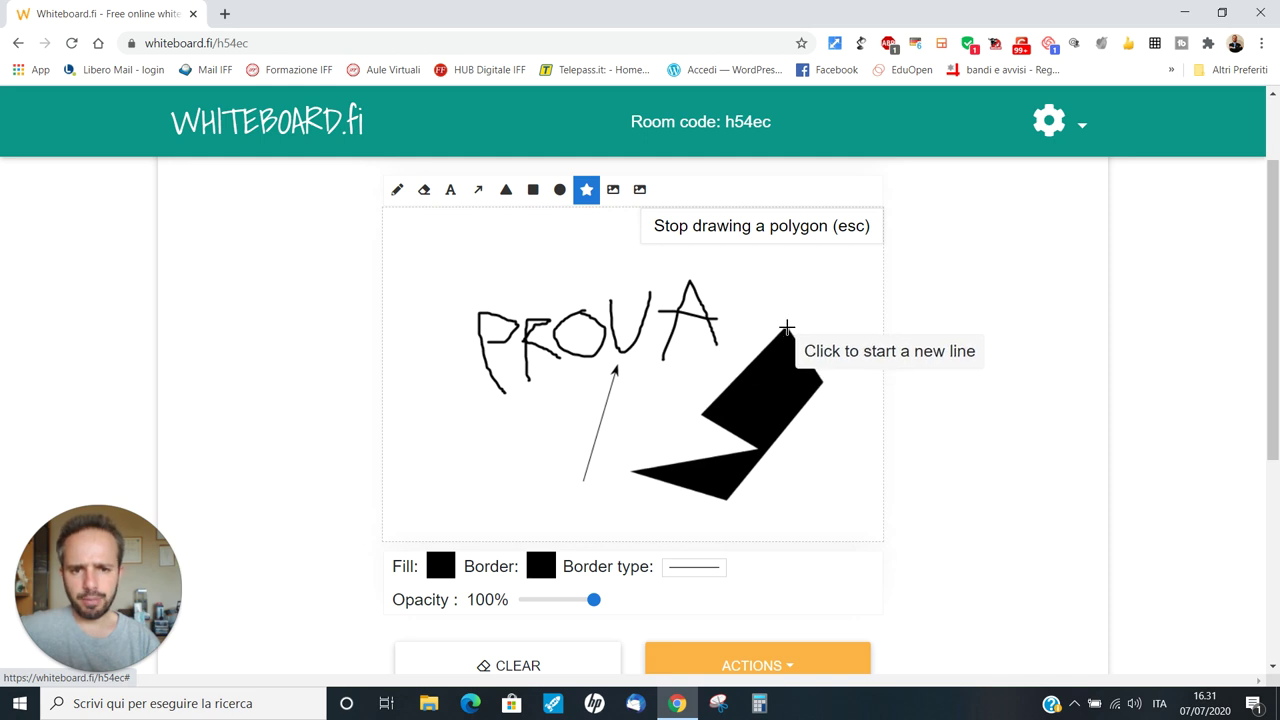
{"action": "left_click", "coordinate": [749, 357]}
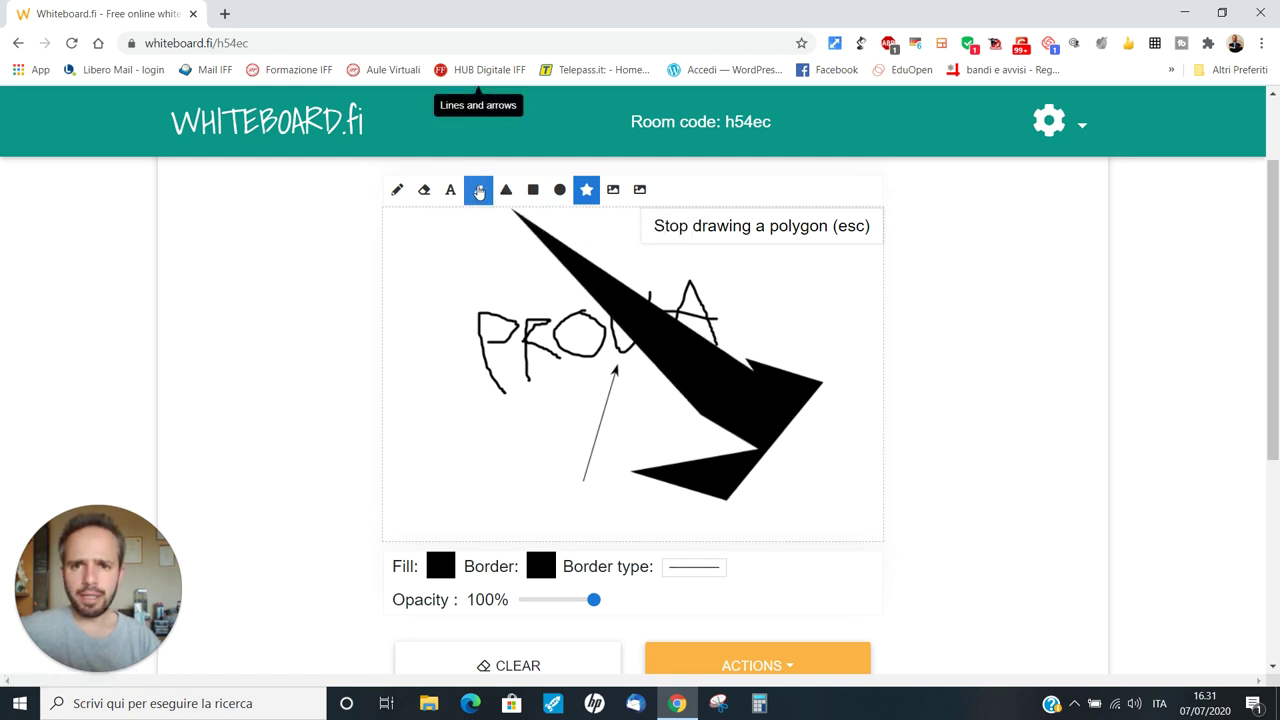
{"action": "left_click", "coordinate": [396, 189]}
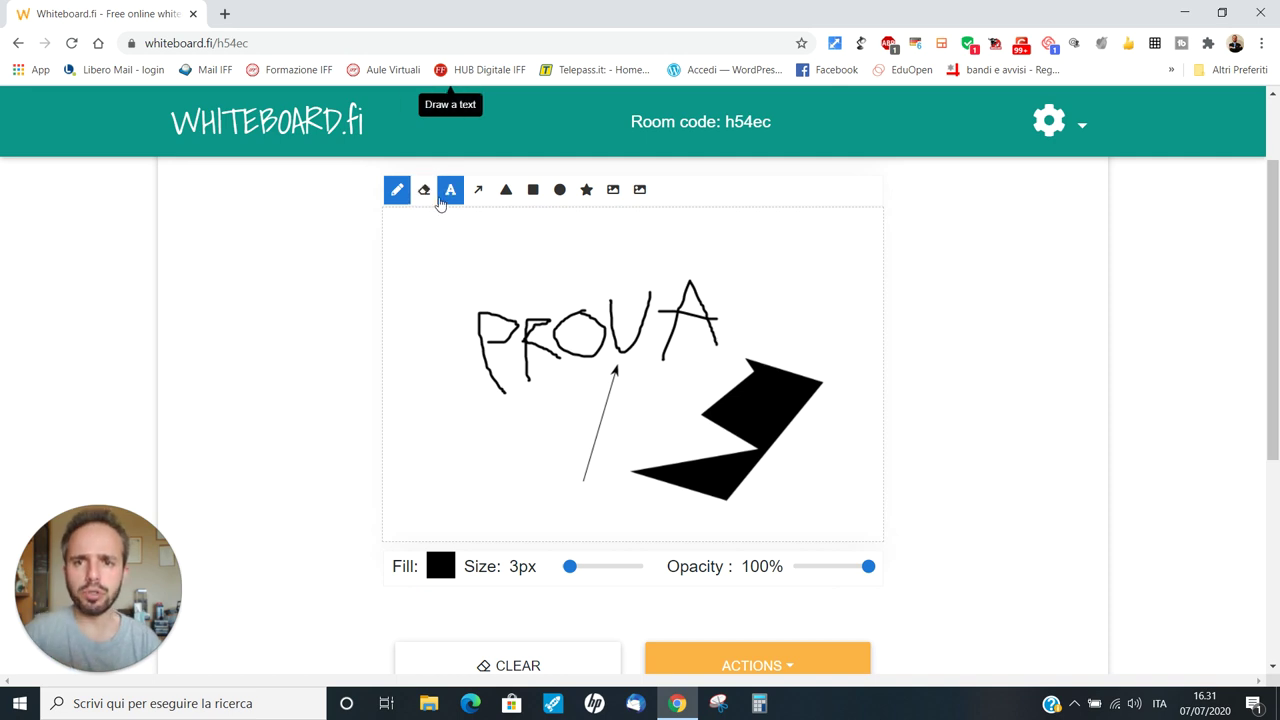
Erase strokes across the black polygon, then use Clear Whiteboard to empty the canvas
{"action": "left_click", "coordinate": [423, 192]}
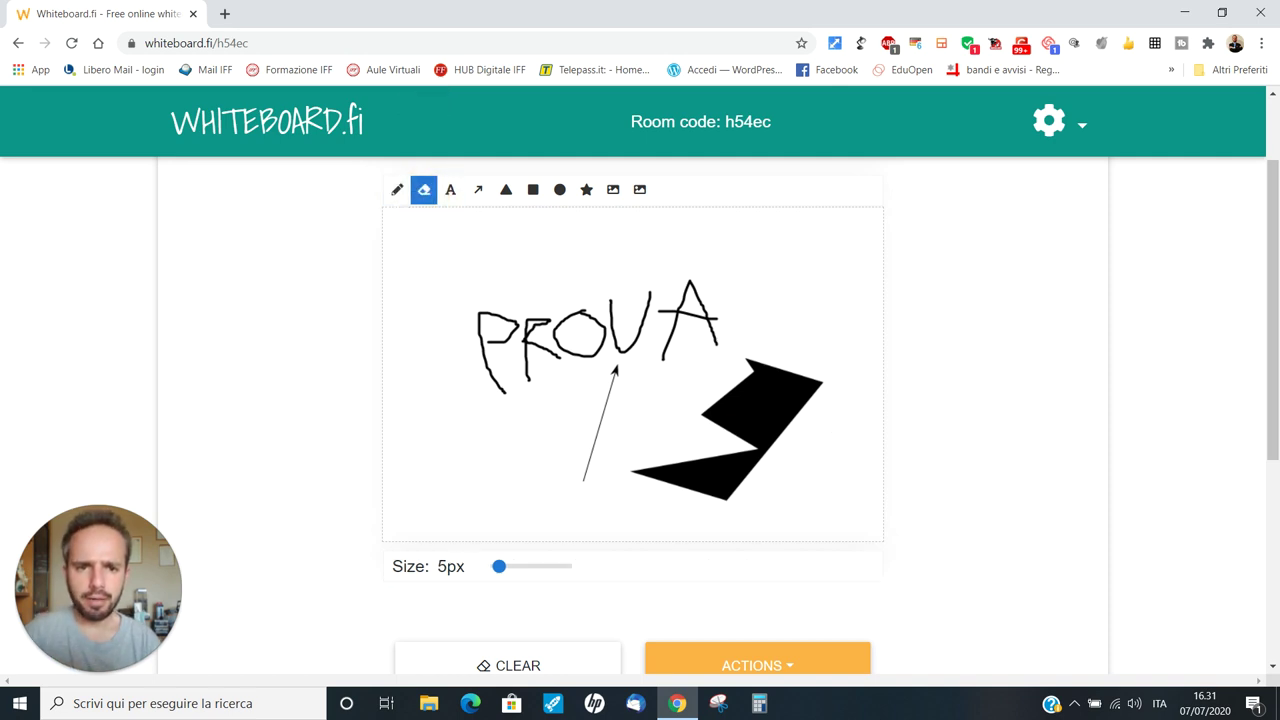
{"action": "left_click_drag", "start_coordinate": [728, 425], "coordinate": [760, 403]}
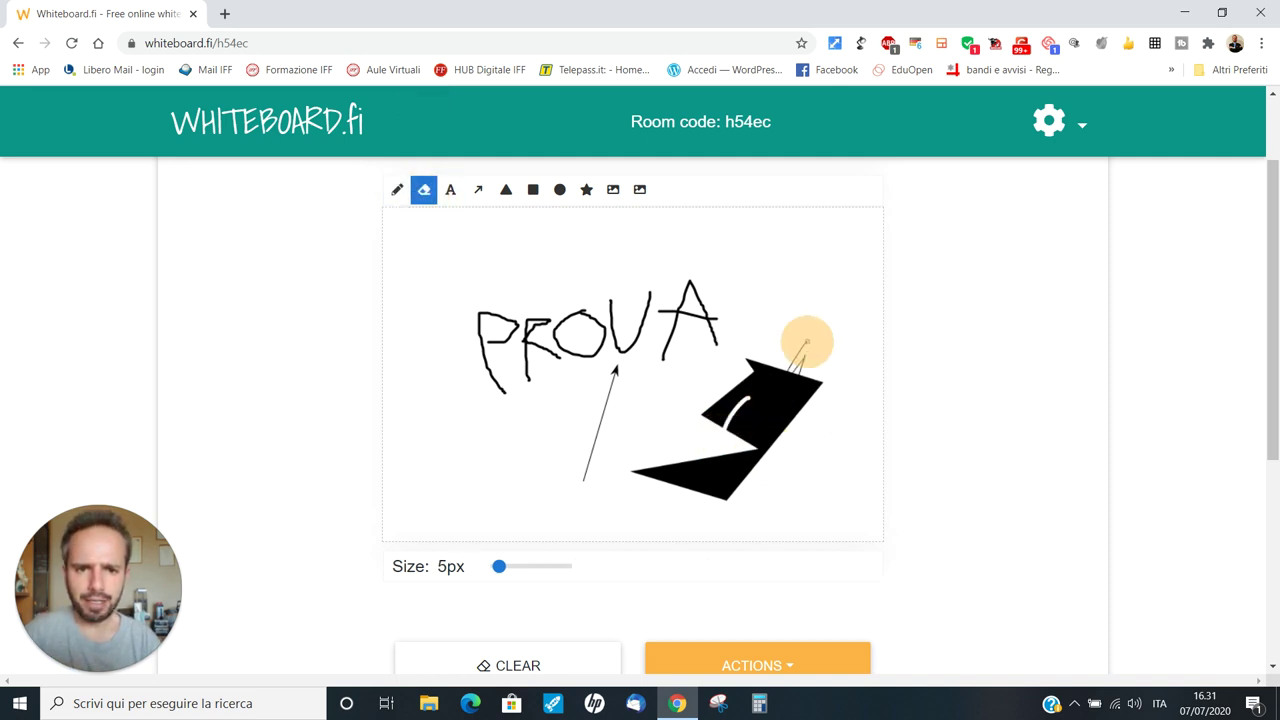
{"action": "mouse_move", "coordinate": [807, 342]}
{"action": "left_mouse_down"}
{"action": "mouse_move", "coordinate": [751, 417]}
{"action": "mouse_move", "coordinate": [781, 440]}
{"action": "mouse_move", "coordinate": [806, 408]}
{"action": "mouse_move", "coordinate": [760, 430]}
{"action": "left_mouse_up"}
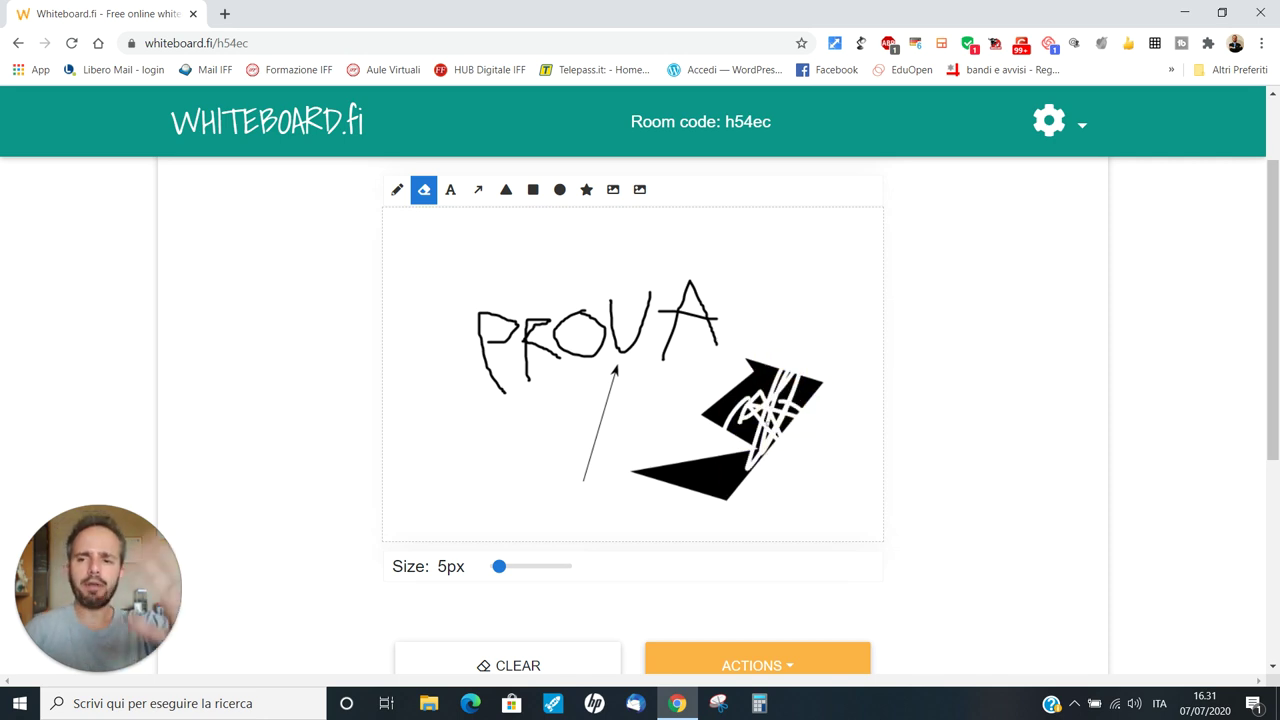
{"action": "scroll", "coordinate": [640, 415], "scroll_direction": "down", "scroll_amount": 1}
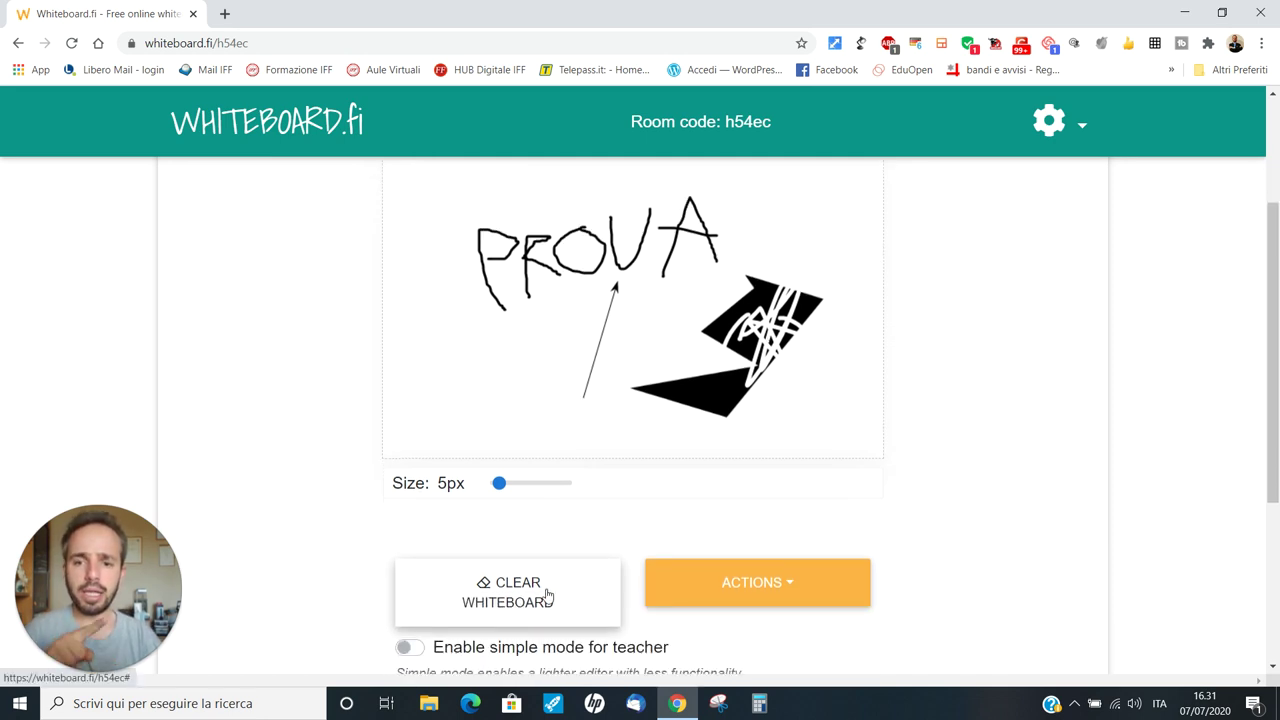
{"action": "left_click", "coordinate": [515, 597]}
{"action": "scroll", "coordinate": [530, 590], "scroll_direction": "up", "scroll_amount": 3}
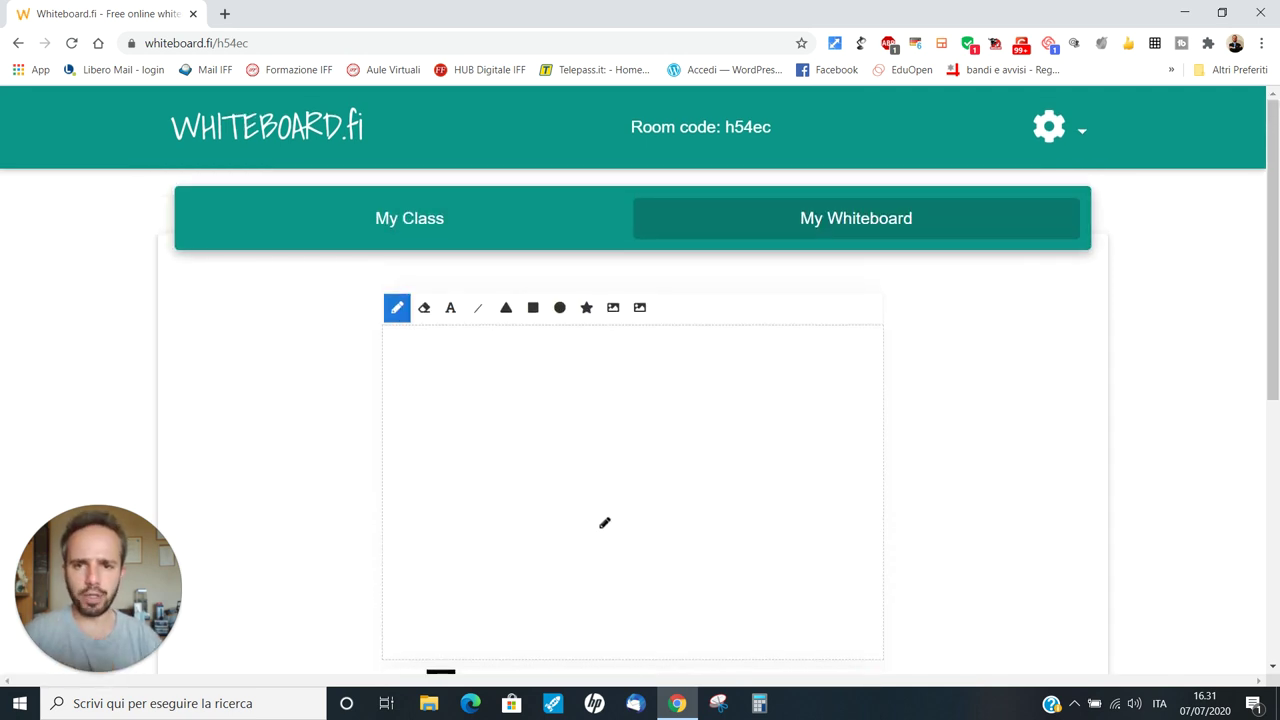
Draw a solid black triangle in the centre of the empty canvas with the triangle tool
{"action": "left_click", "coordinate": [506, 307]}
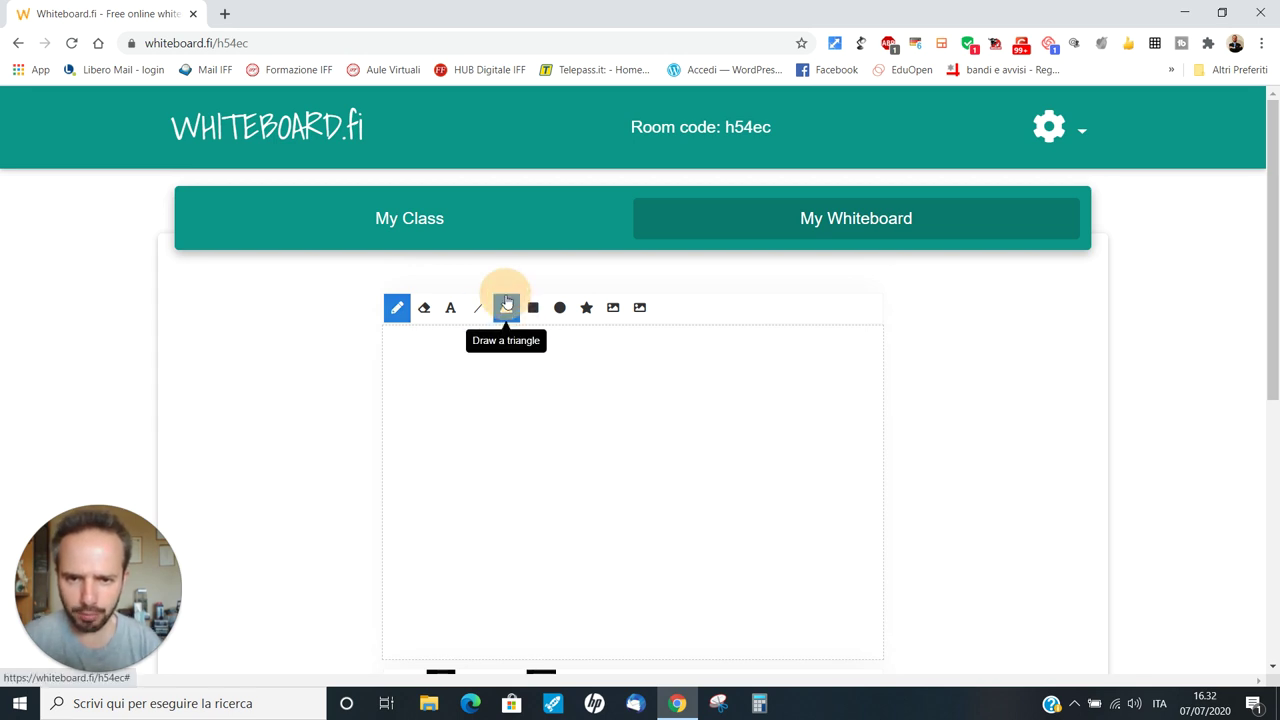
{"action": "left_click_drag", "start_coordinate": [580, 401], "coordinate": [694, 548]}
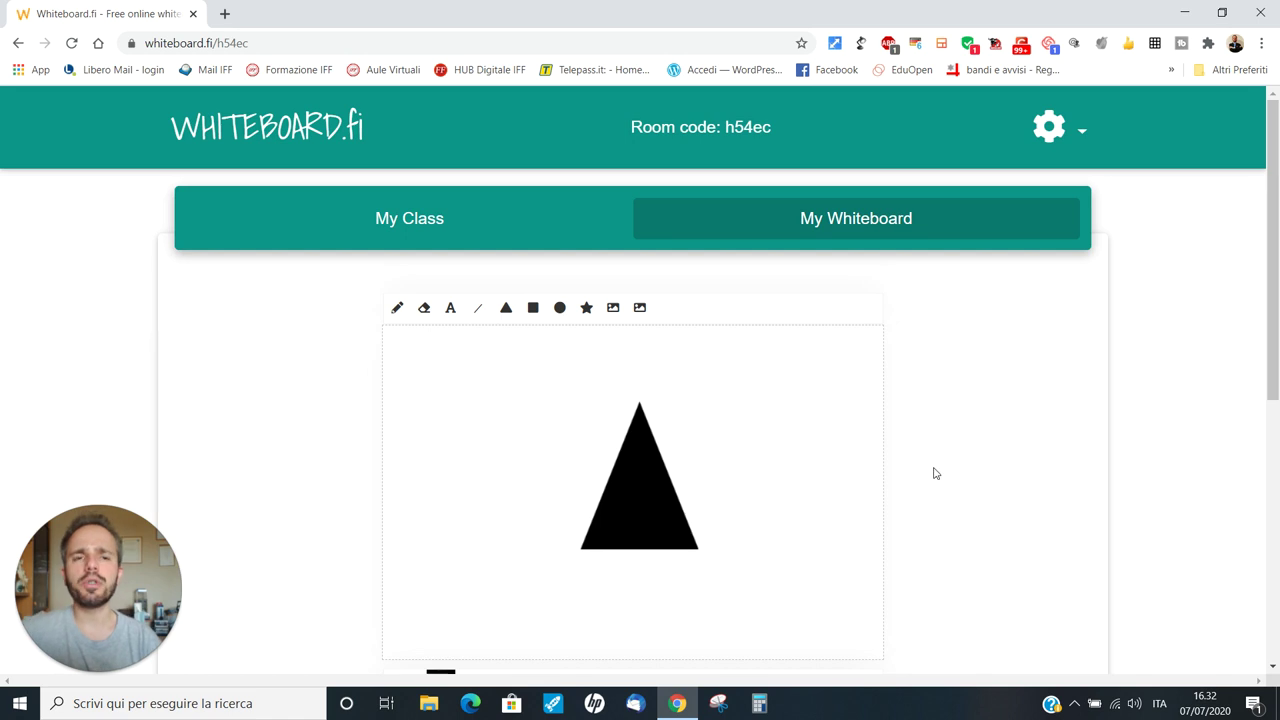
{"action": "scroll", "coordinate": [935, 473], "scroll_direction": "down", "scroll_amount": 1}
{"action": "scroll", "coordinate": [935, 473], "scroll_direction": "down", "scroll_amount": 2}
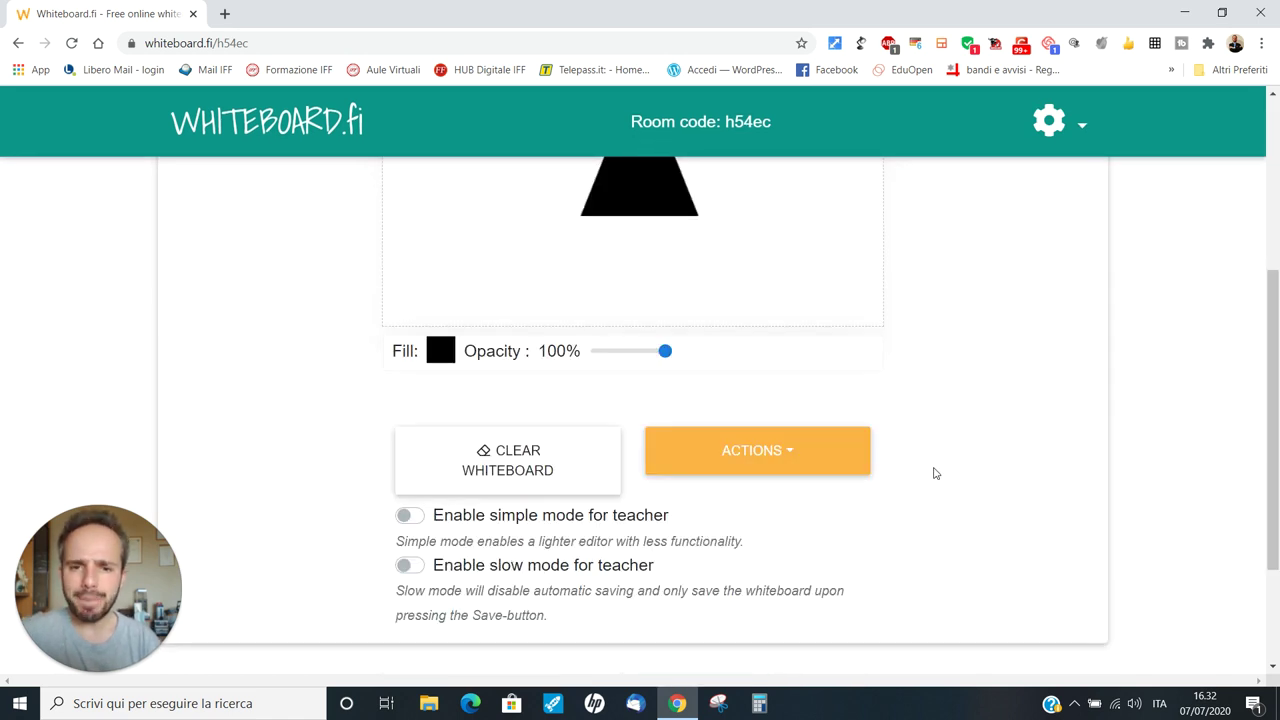
{"action": "scroll", "coordinate": [935, 473], "scroll_direction": "up", "scroll_amount": 3}
{"action": "scroll", "coordinate": [935, 473], "scroll_direction": "down", "scroll_amount": 1}
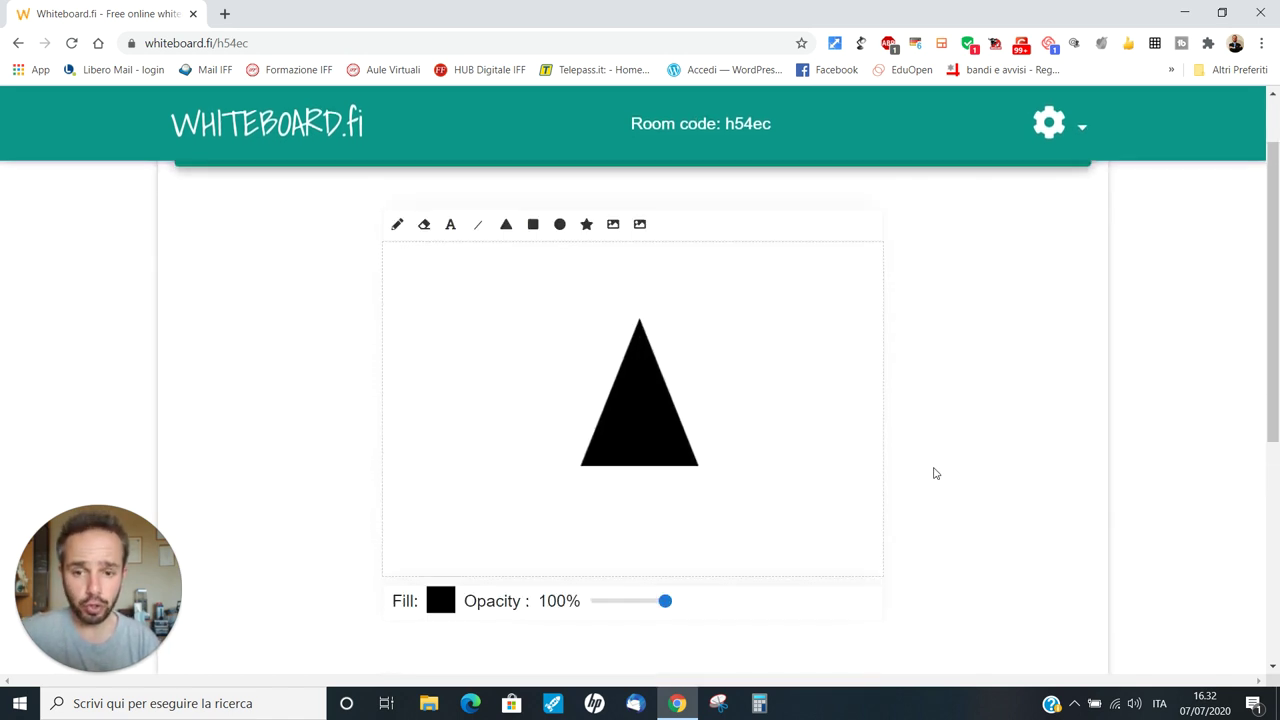
{"action": "scroll", "coordinate": [935, 473], "scroll_direction": "up", "scroll_amount": 1}
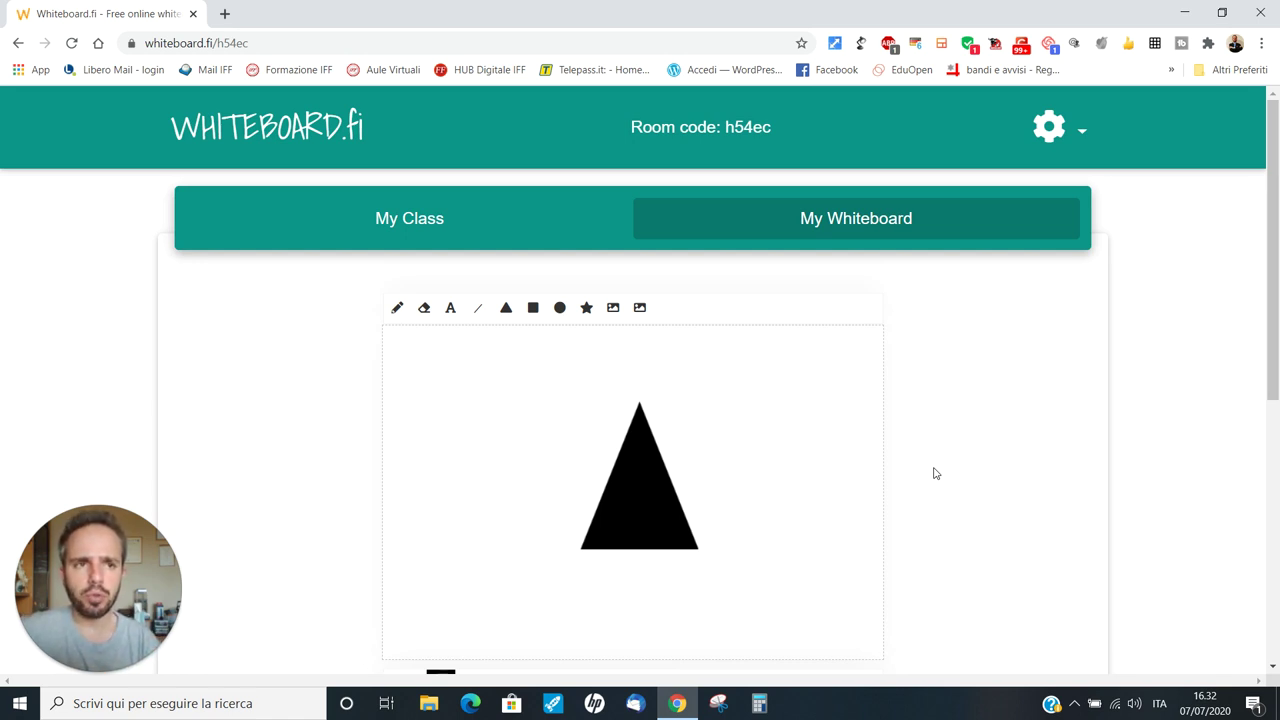
In a new Chrome incognito window, search 'whiteb' and open the Whiteboard.fi result
{"action": "left_click", "coordinate": [1262, 43]}
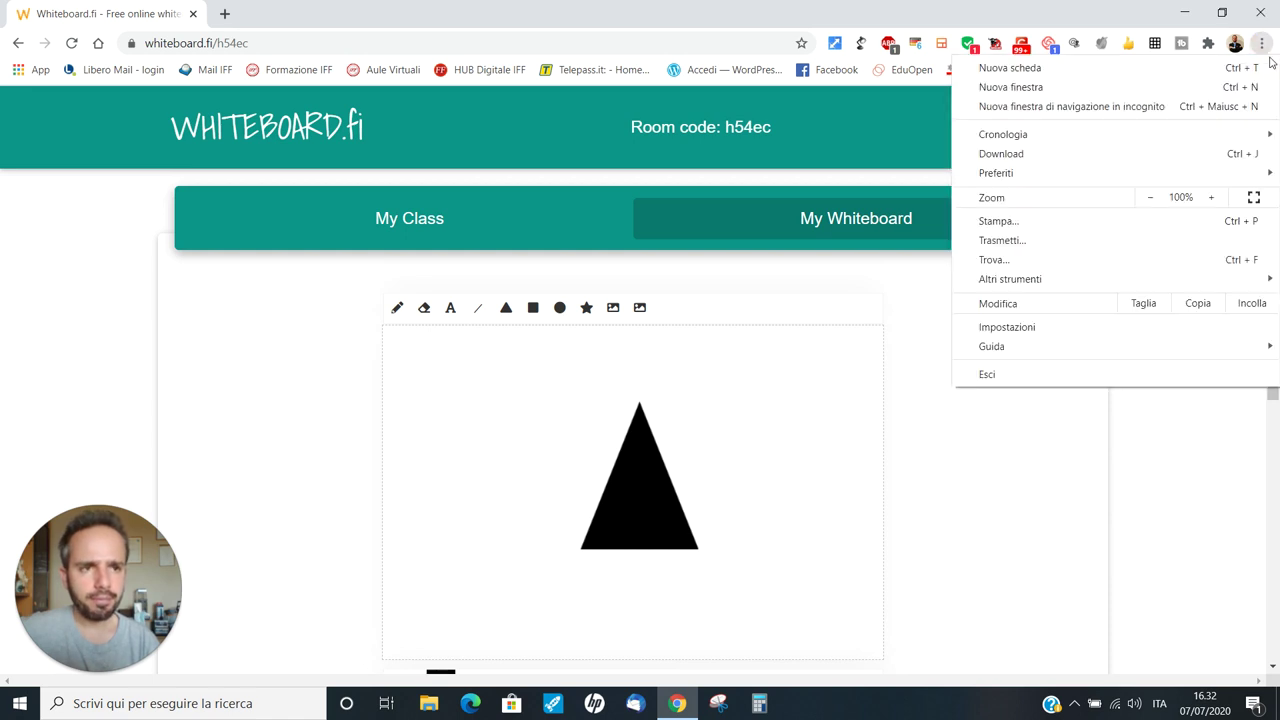
{"action": "left_click", "coordinate": [1084, 110]}
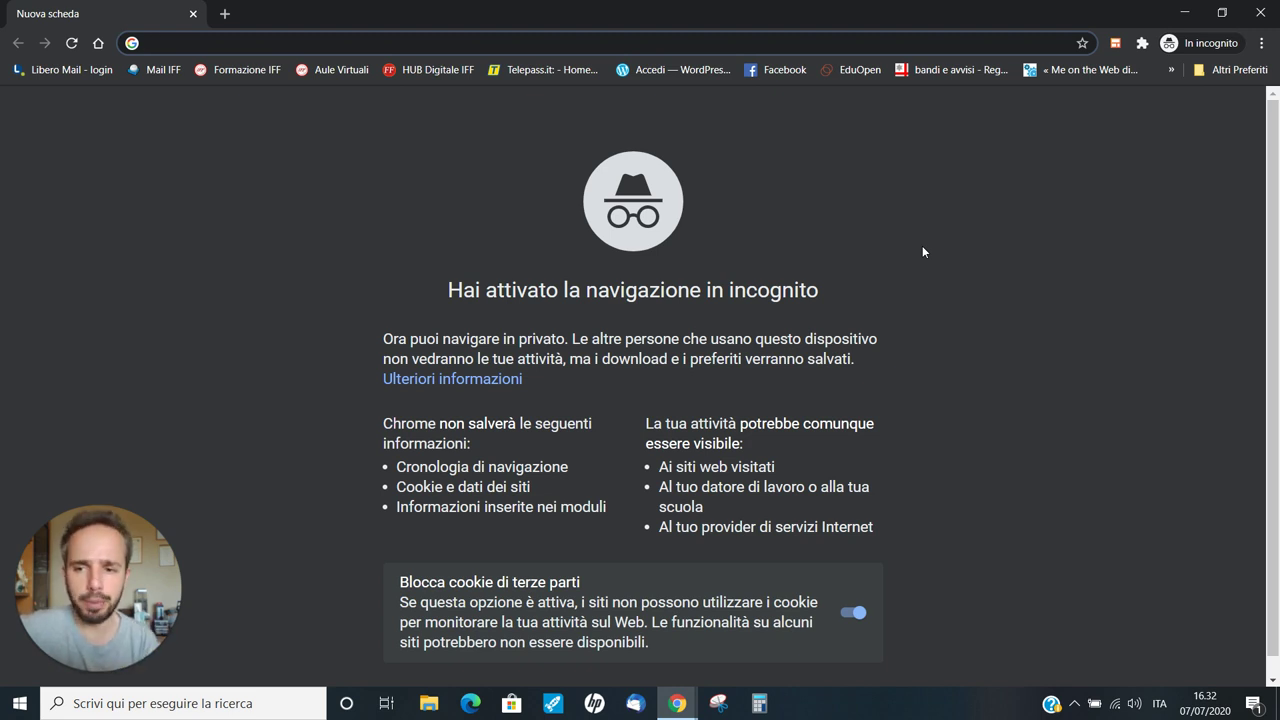
{"action": "type", "text": "whiteb"}
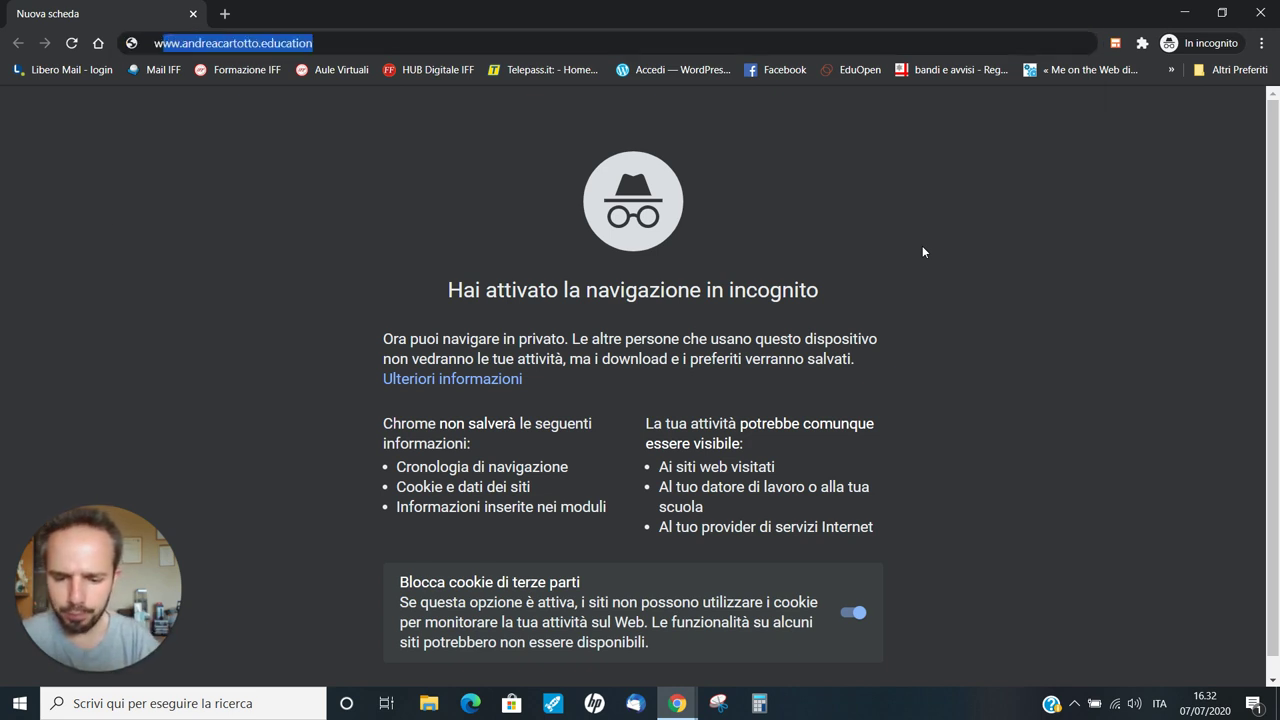
{"action": "key", "text": "Return"}
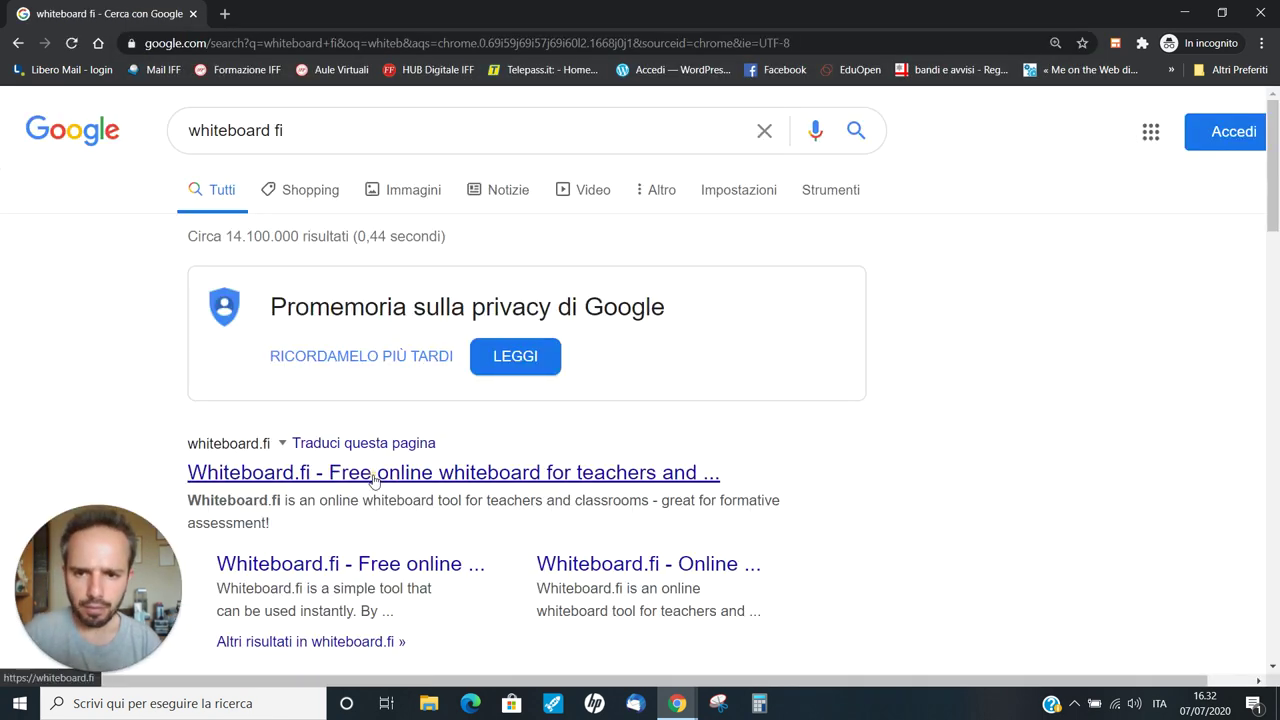
{"action": "left_click", "coordinate": [374, 472]}
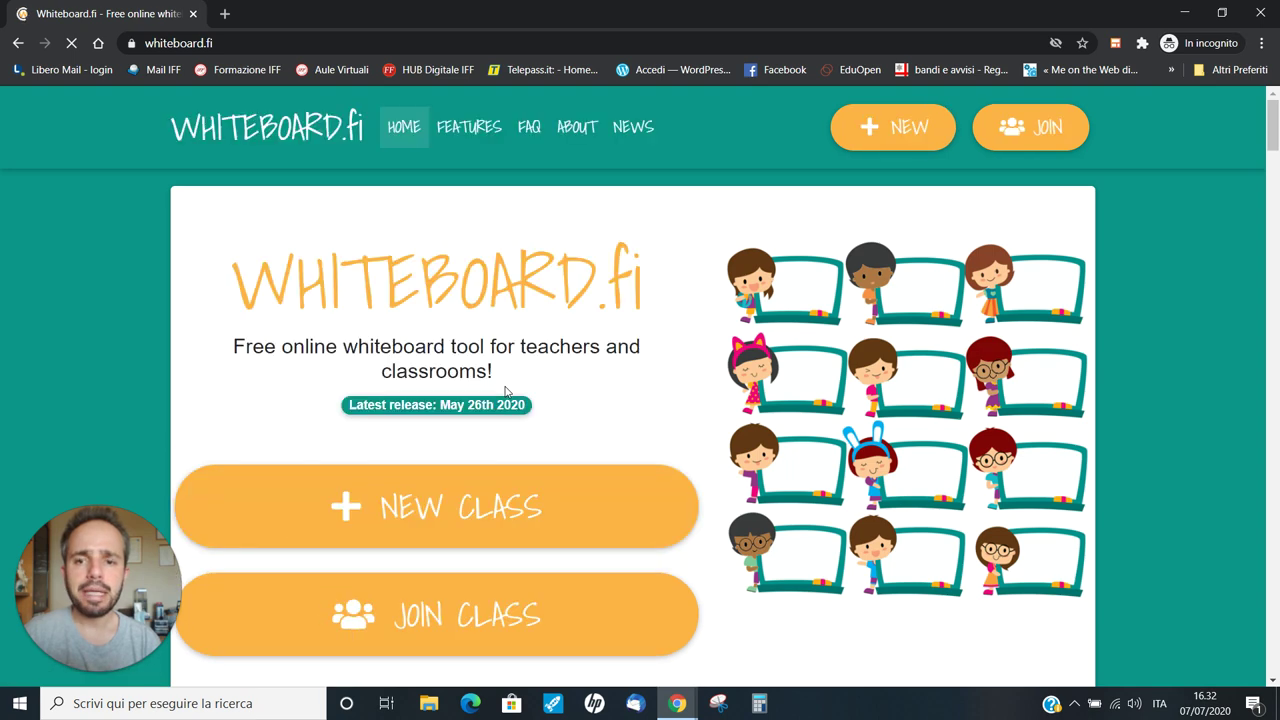
{"action": "scroll", "coordinate": [515, 380], "scroll_direction": "down", "scroll_amount": 1}
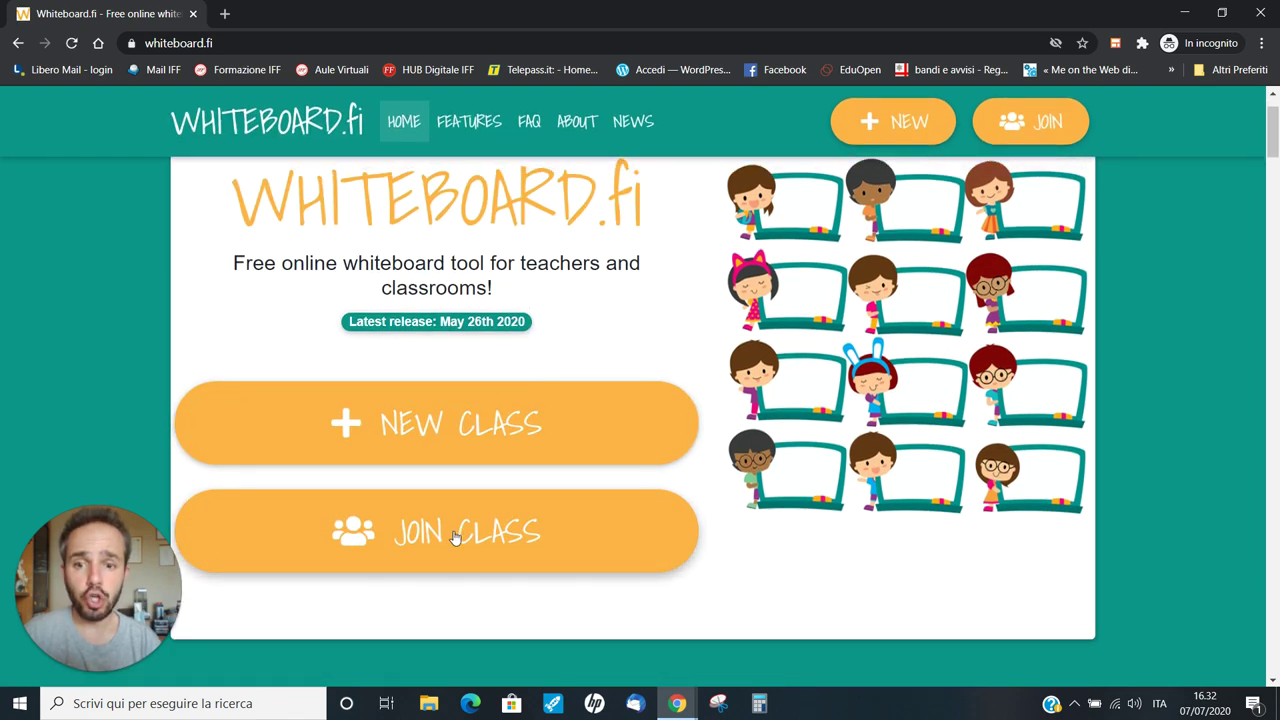
Join the class as a student with room code h54ec, checked in the teacher's window
{"action": "left_click", "coordinate": [454, 530]}
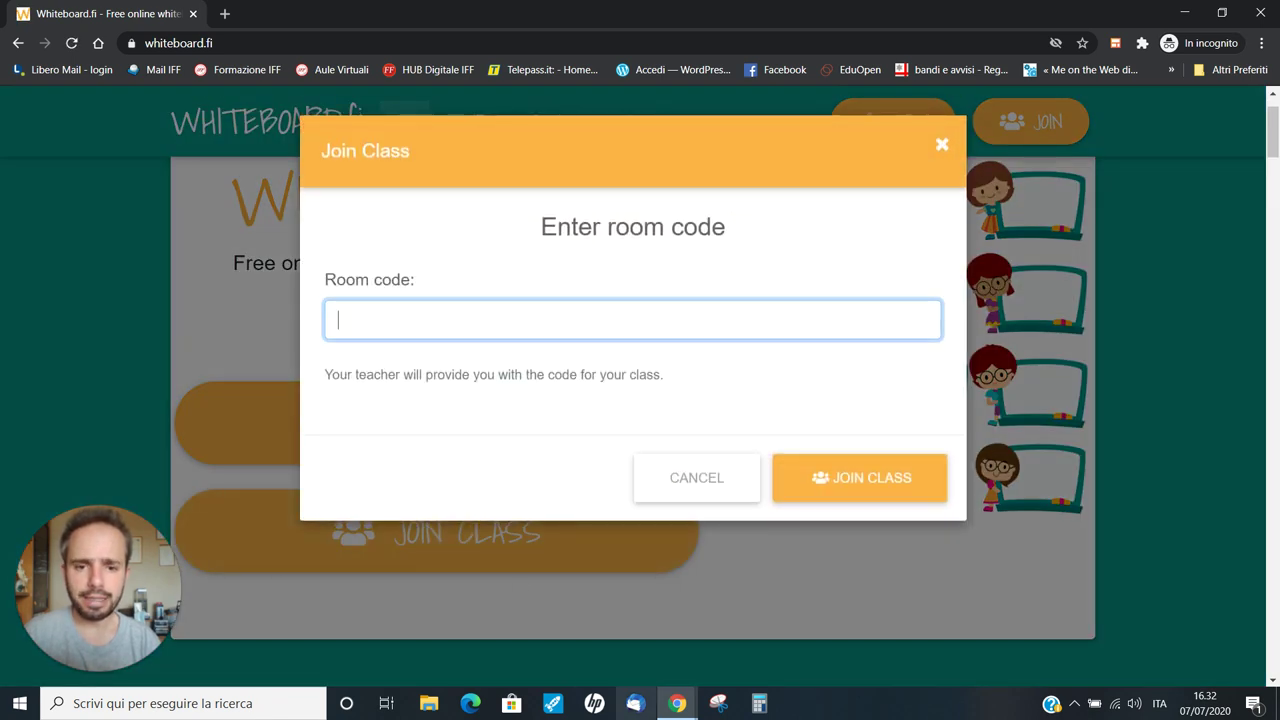
{"action": "mouse_move", "coordinate": [677, 703]}
{"action": "left_click", "coordinate": [617, 653]}
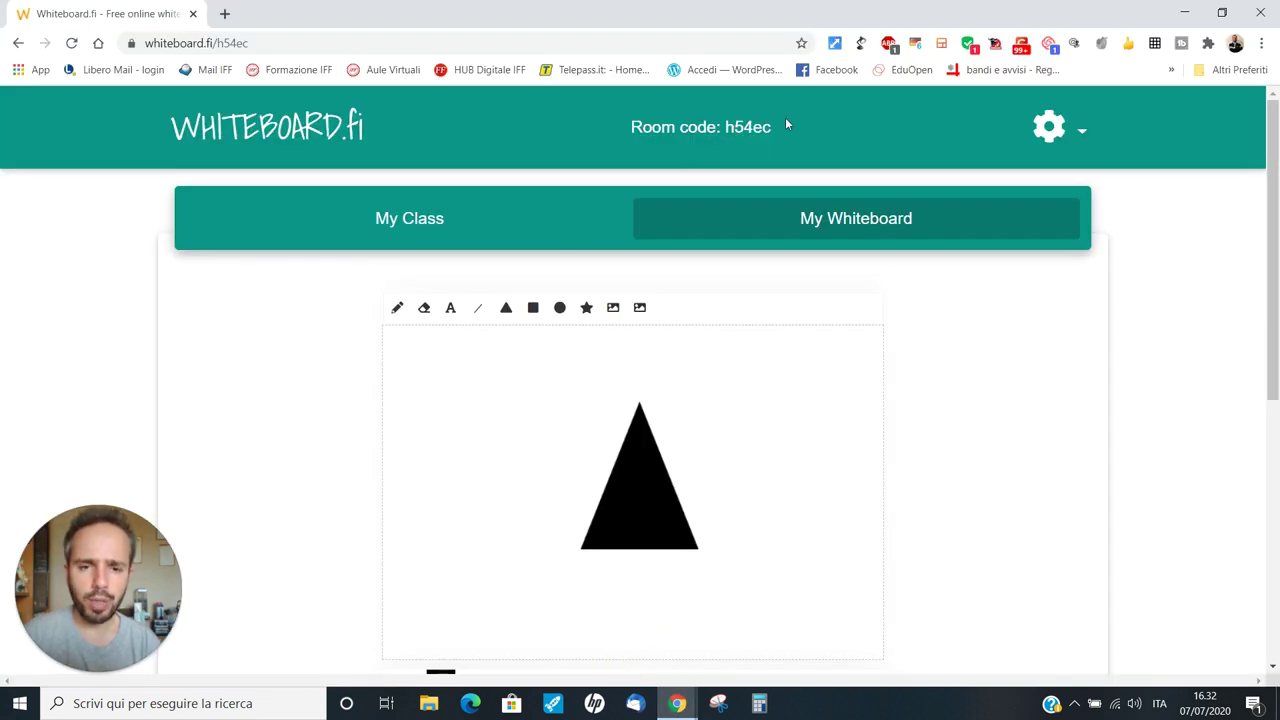
{"action": "mouse_move", "coordinate": [686, 708]}
{"action": "left_click", "coordinate": [748, 620]}
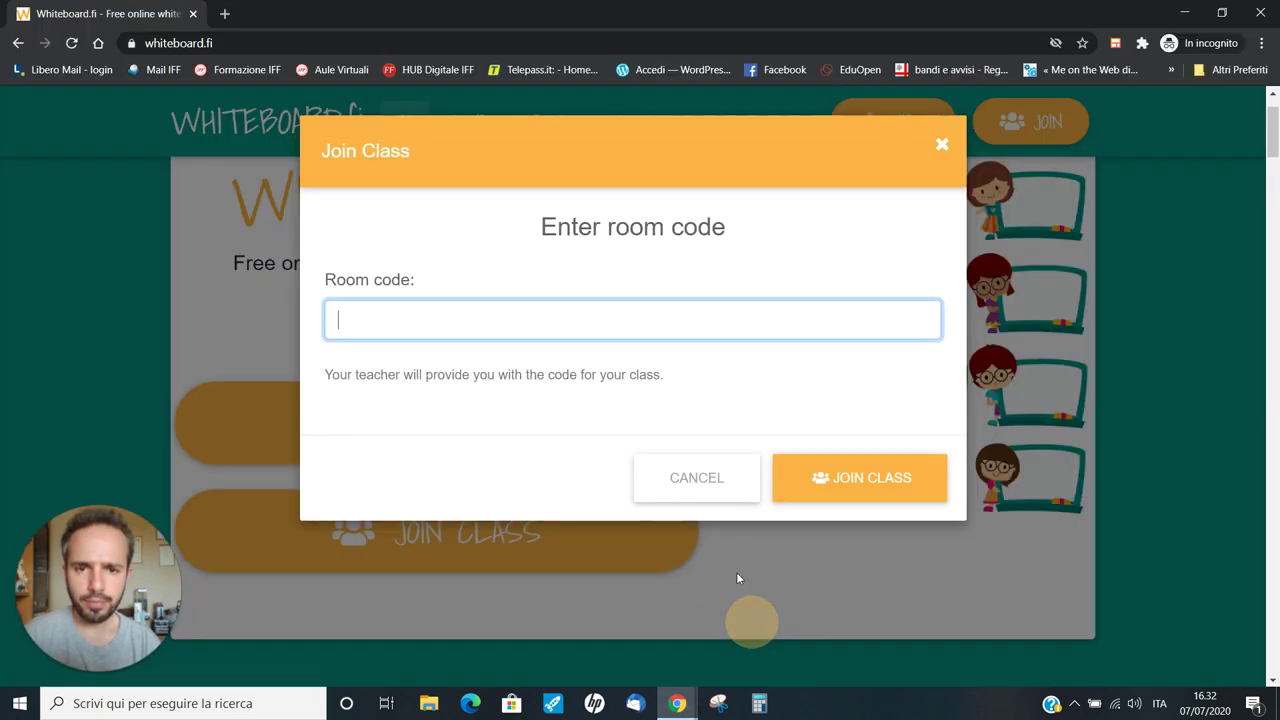
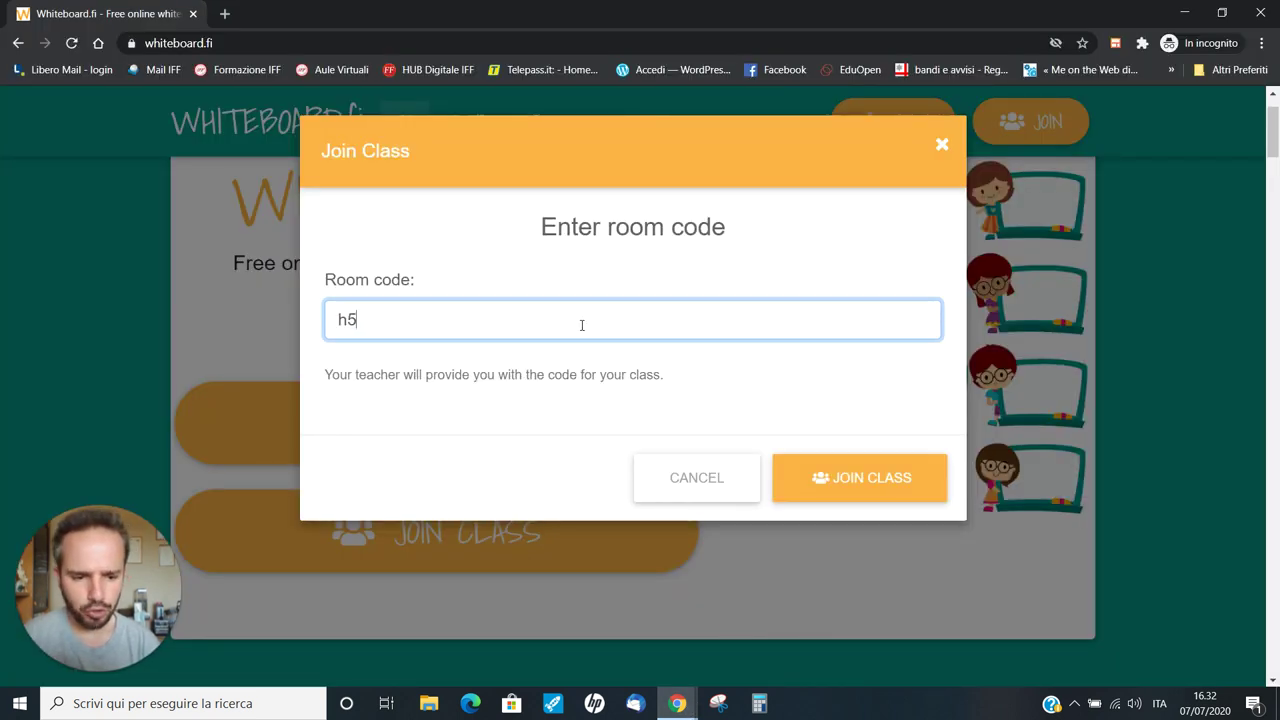
{"action": "left_click", "coordinate": [874, 466]}
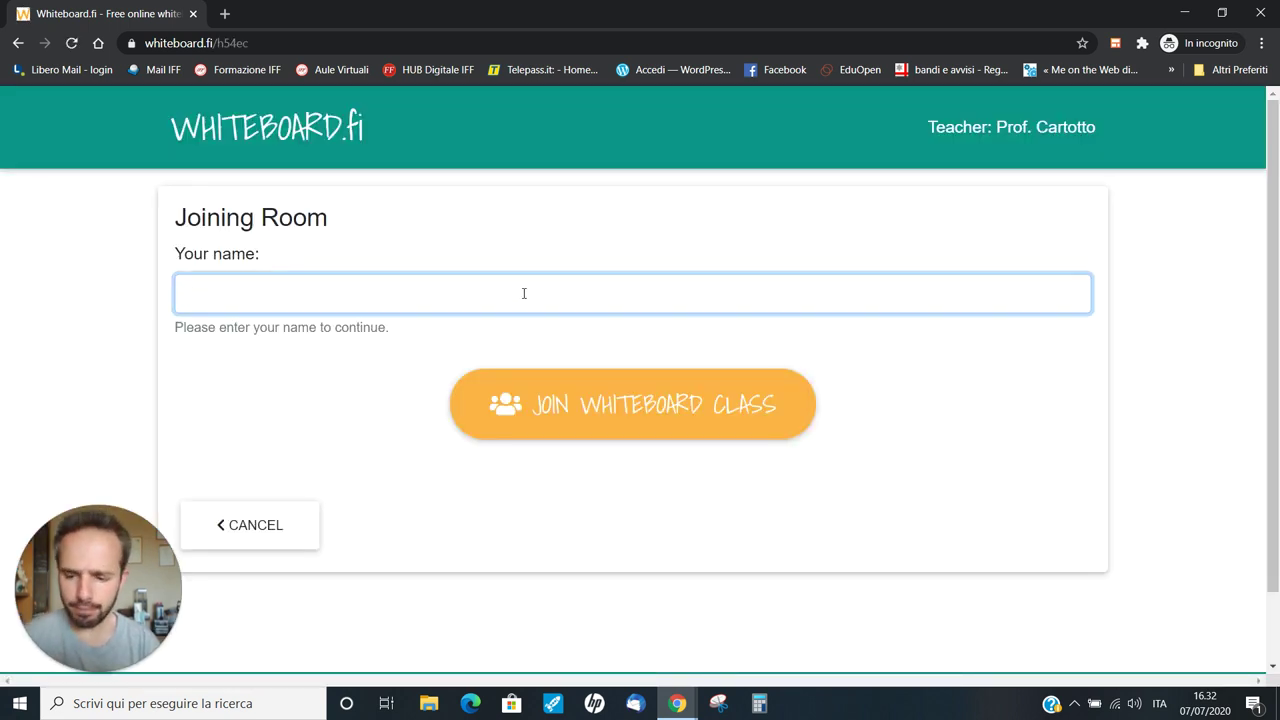
Enter the student's full name and join the class, waiting in the lobby
{"action": "type", "text": "Marco"}
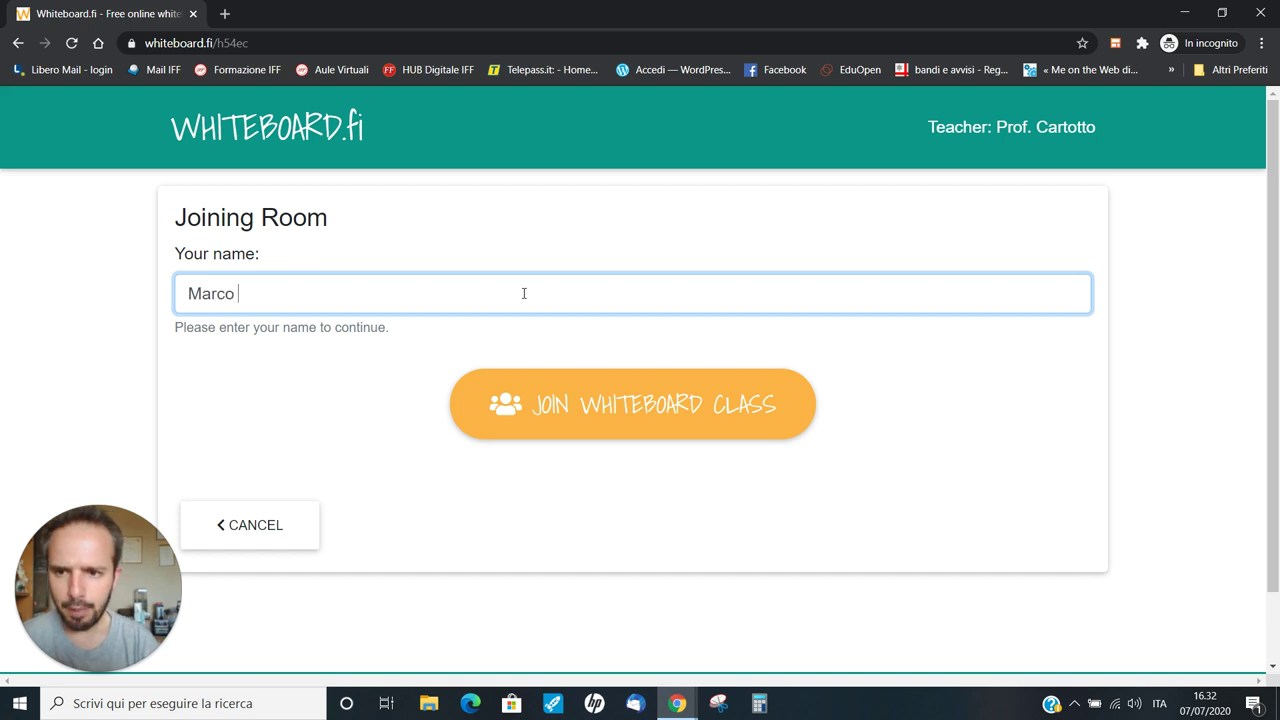
{"action": "type", "text": " Rossi"}
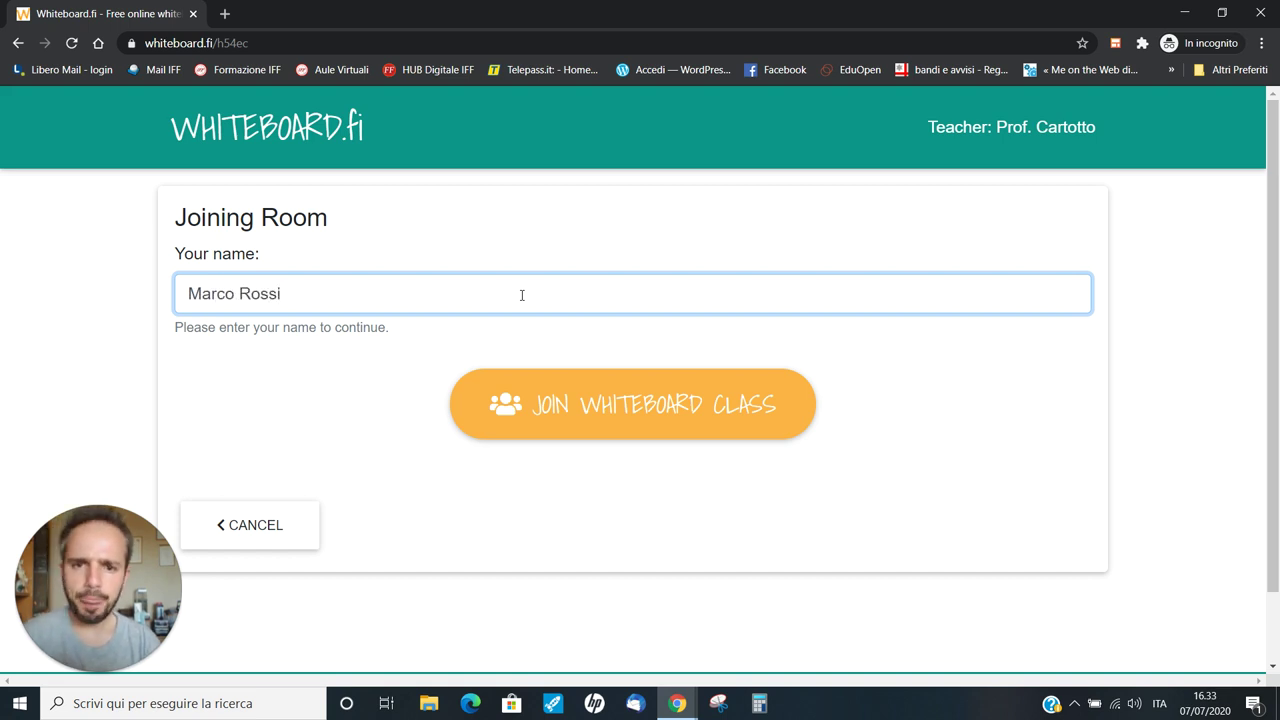
{"action": "left_click", "coordinate": [598, 420]}
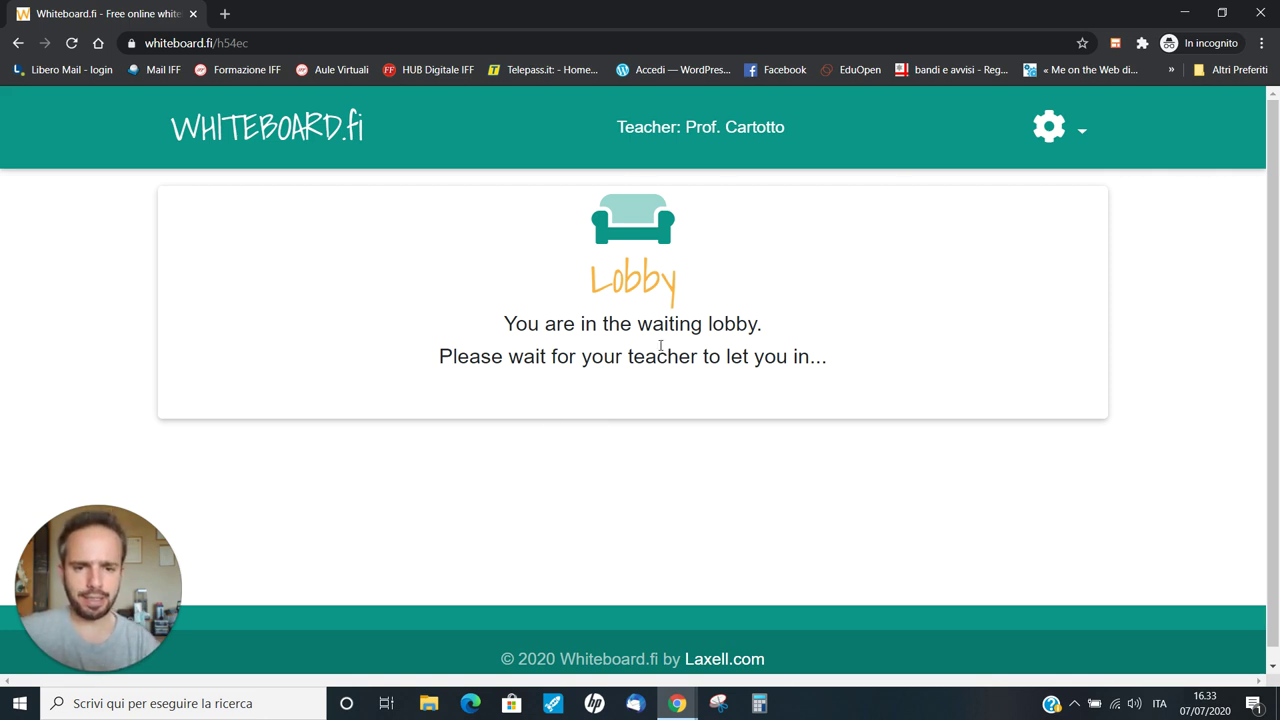
{"action": "left_click", "coordinate": [678, 705]}
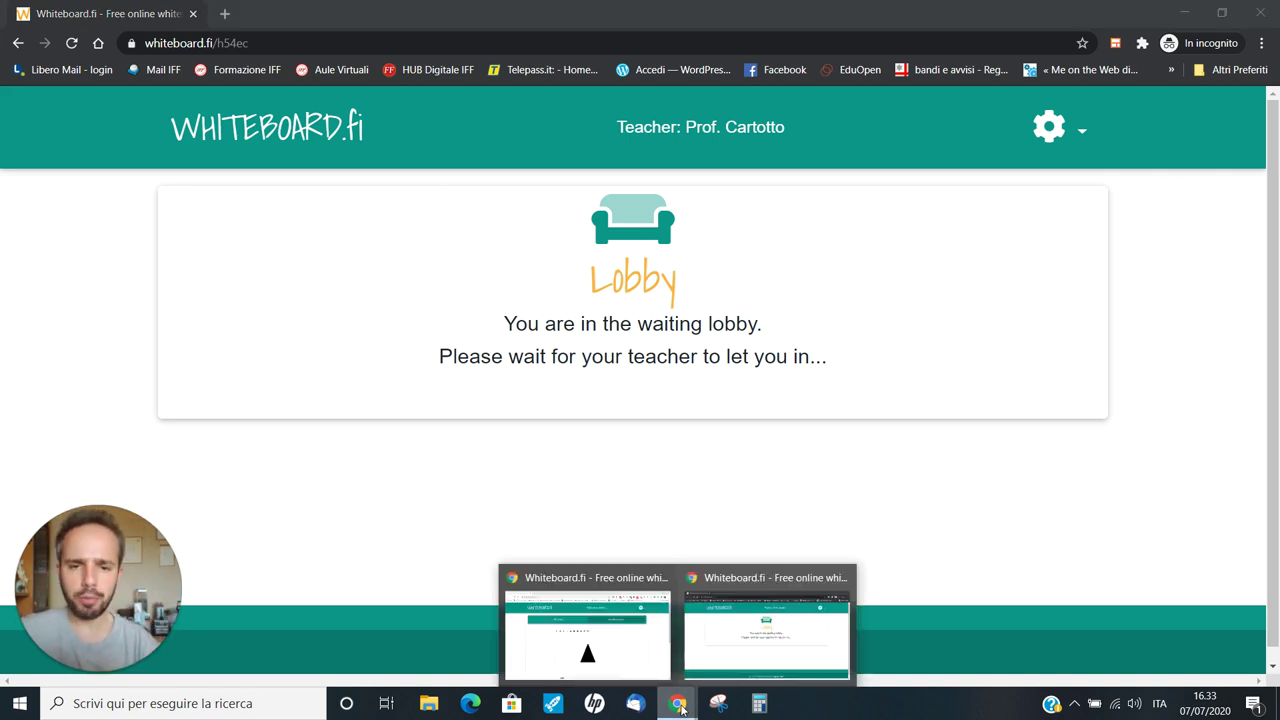
In the teacher's My Class page, accept the waiting student from the lobby
{"action": "left_click", "coordinate": [551, 646]}
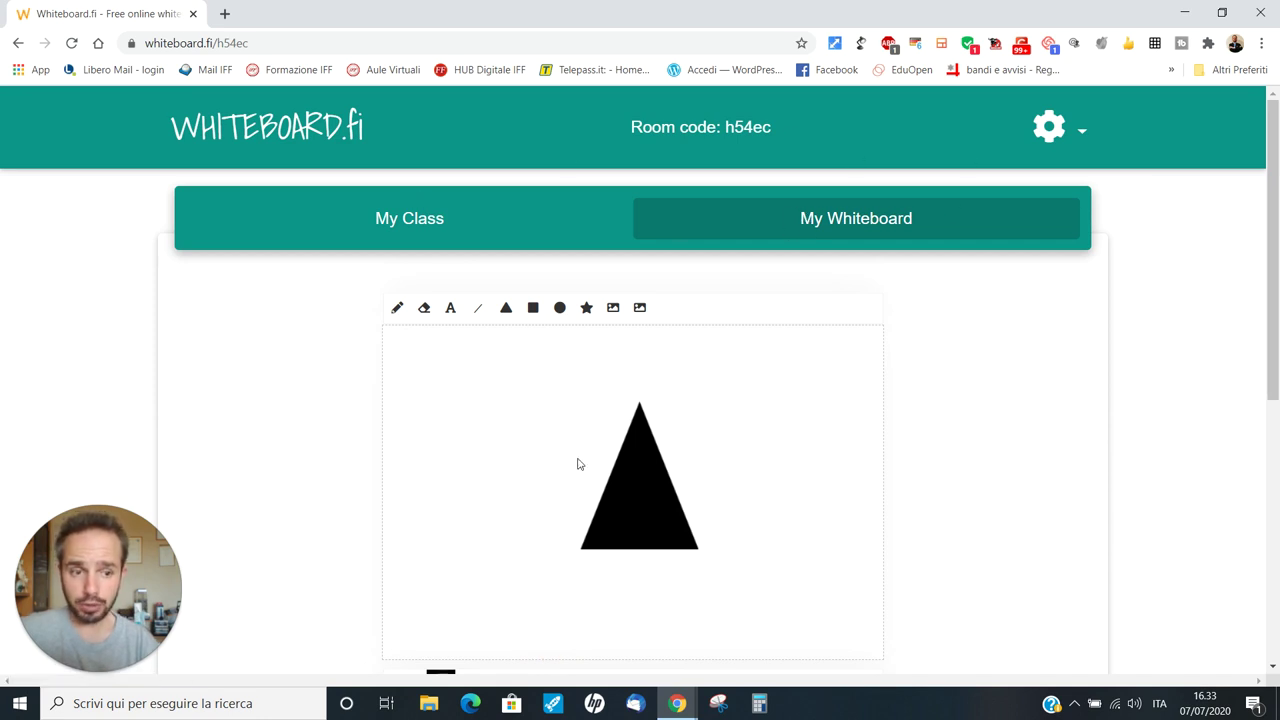
{"action": "left_click", "coordinate": [409, 218]}
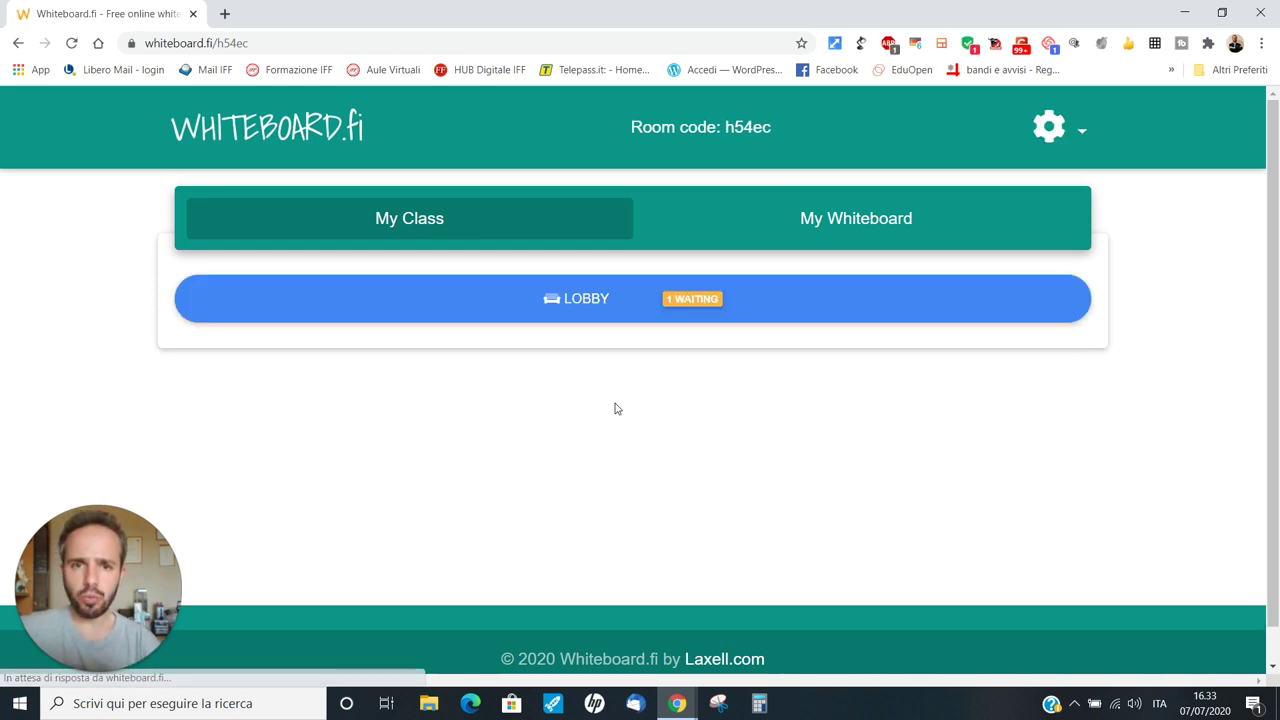
{"action": "left_click", "coordinate": [726, 309]}
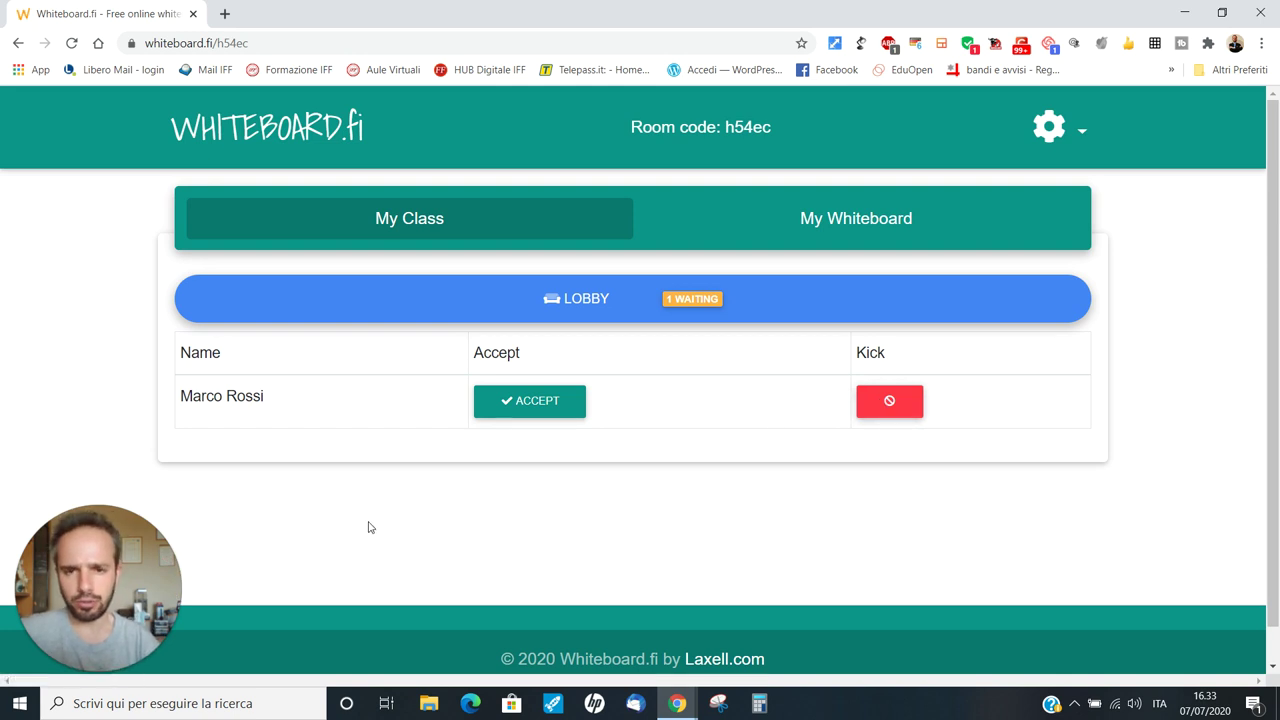
{"action": "left_click", "coordinate": [523, 408]}
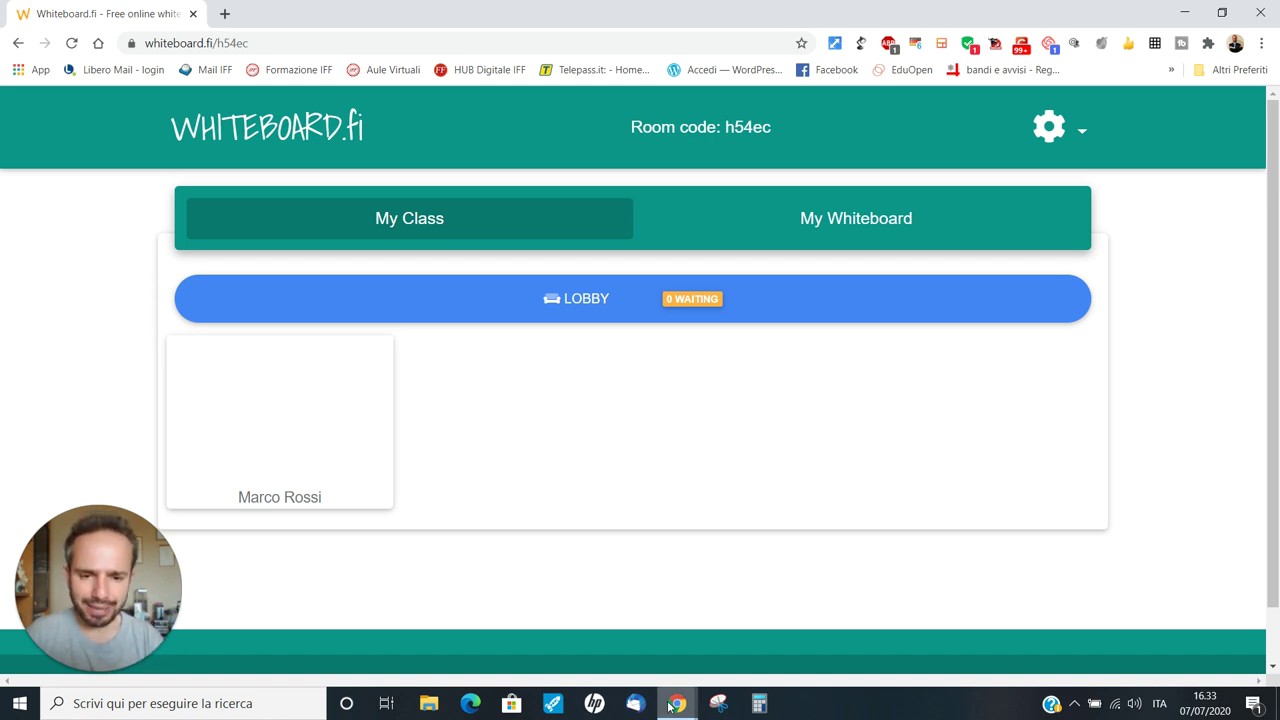
{"action": "mouse_move", "coordinate": [676, 706]}
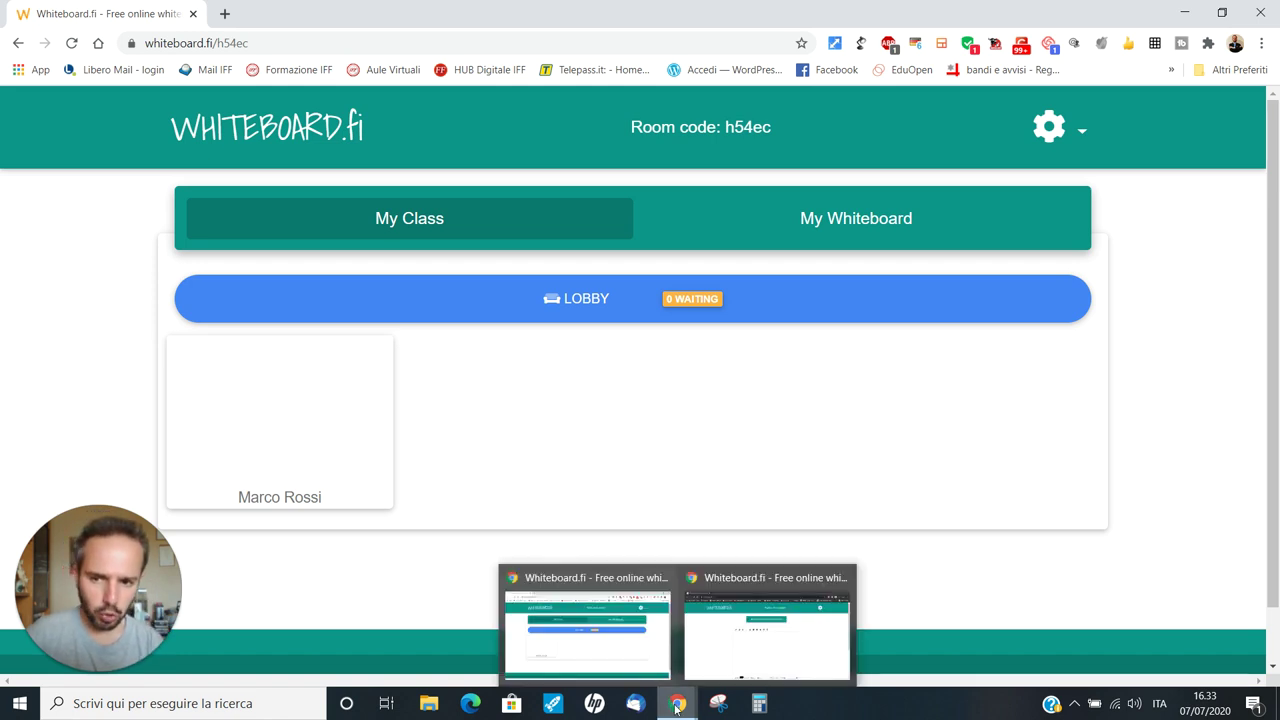
In the student's window, set the freehand pencil to light blue
{"action": "left_click", "coordinate": [765, 627]}
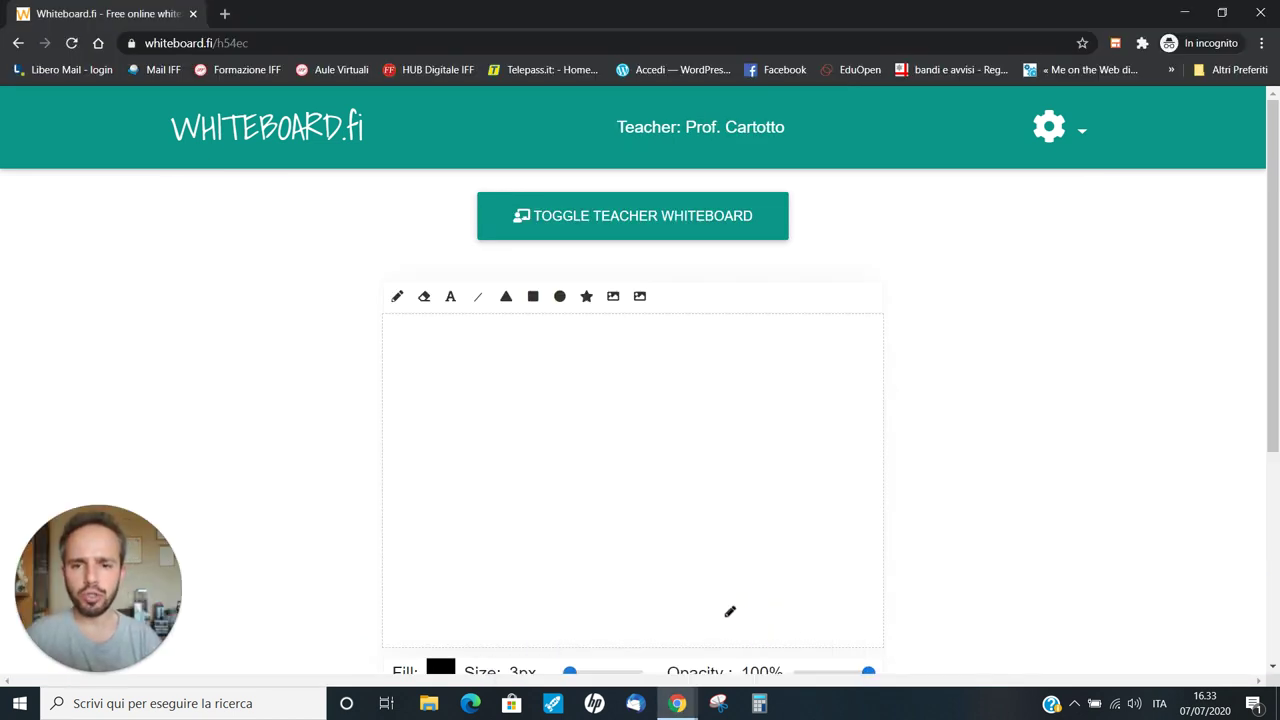
{"action": "scroll", "coordinate": [715, 540], "scroll_direction": "down", "scroll_amount": 3}
{"action": "scroll", "coordinate": [714, 497], "scroll_direction": "up", "scroll_amount": 2}
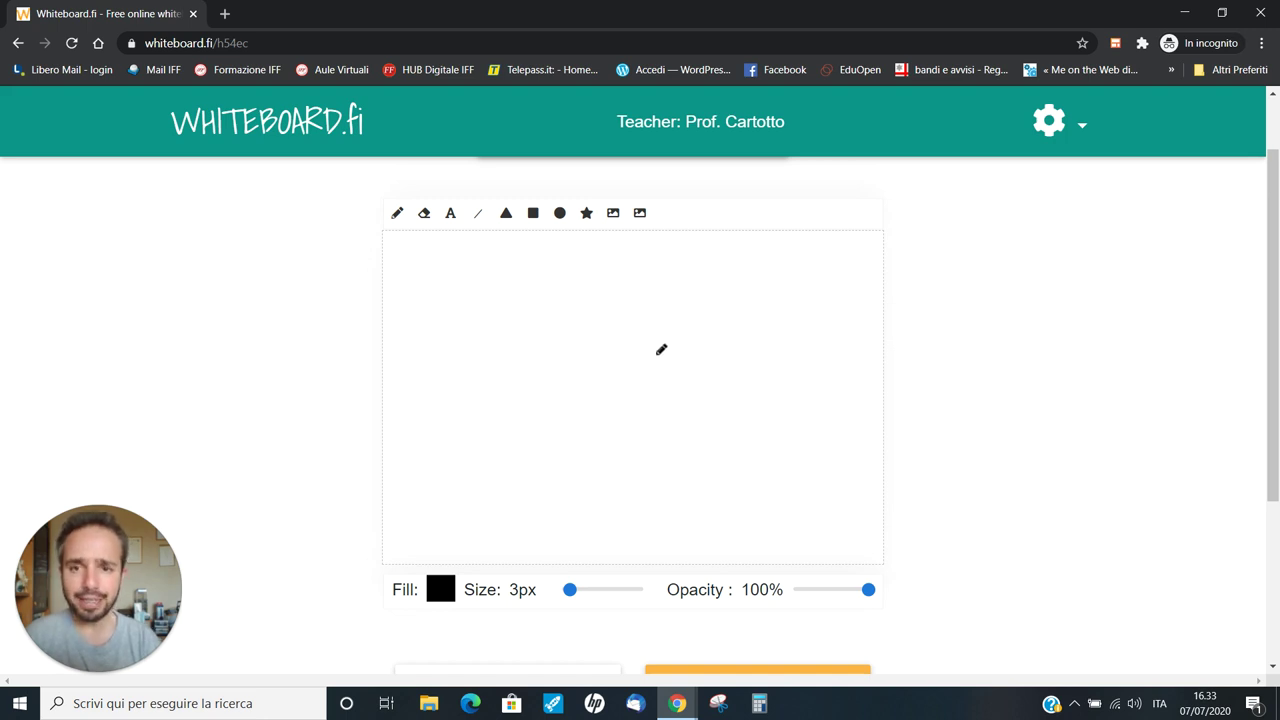
{"action": "left_click", "coordinate": [397, 213]}
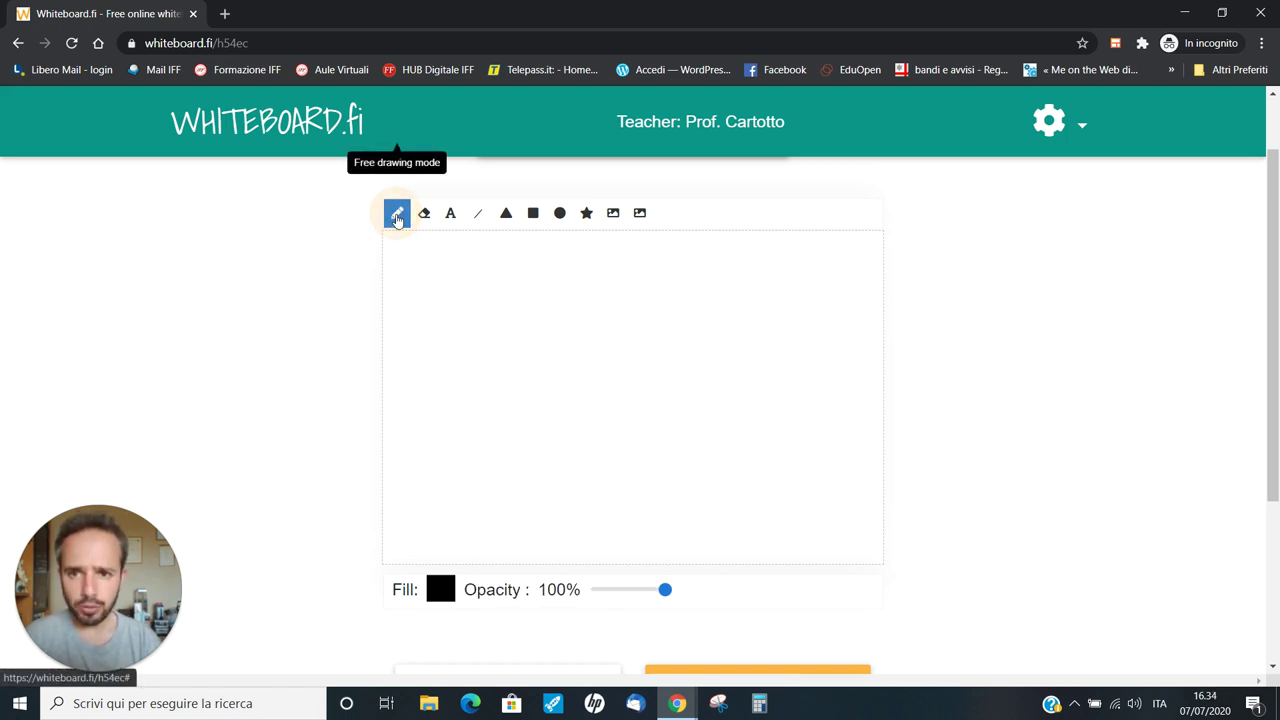
{"action": "left_click", "coordinate": [441, 591]}
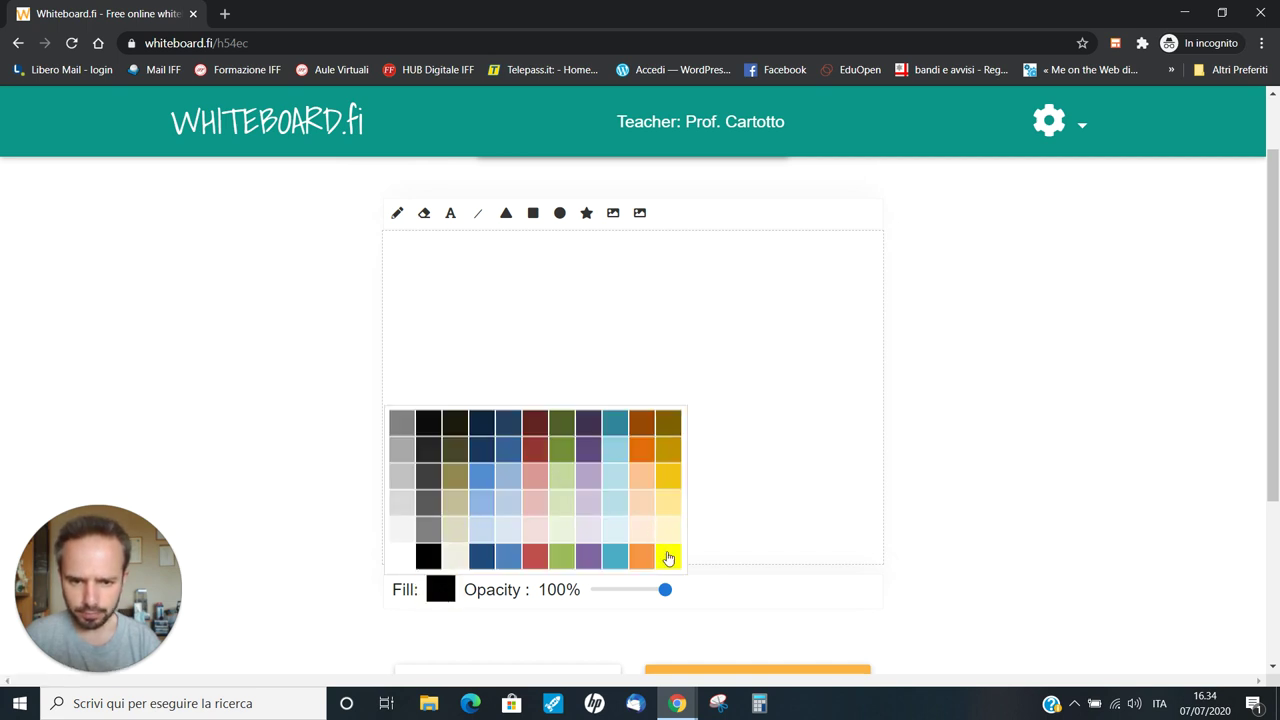
{"action": "left_click", "coordinate": [484, 478]}
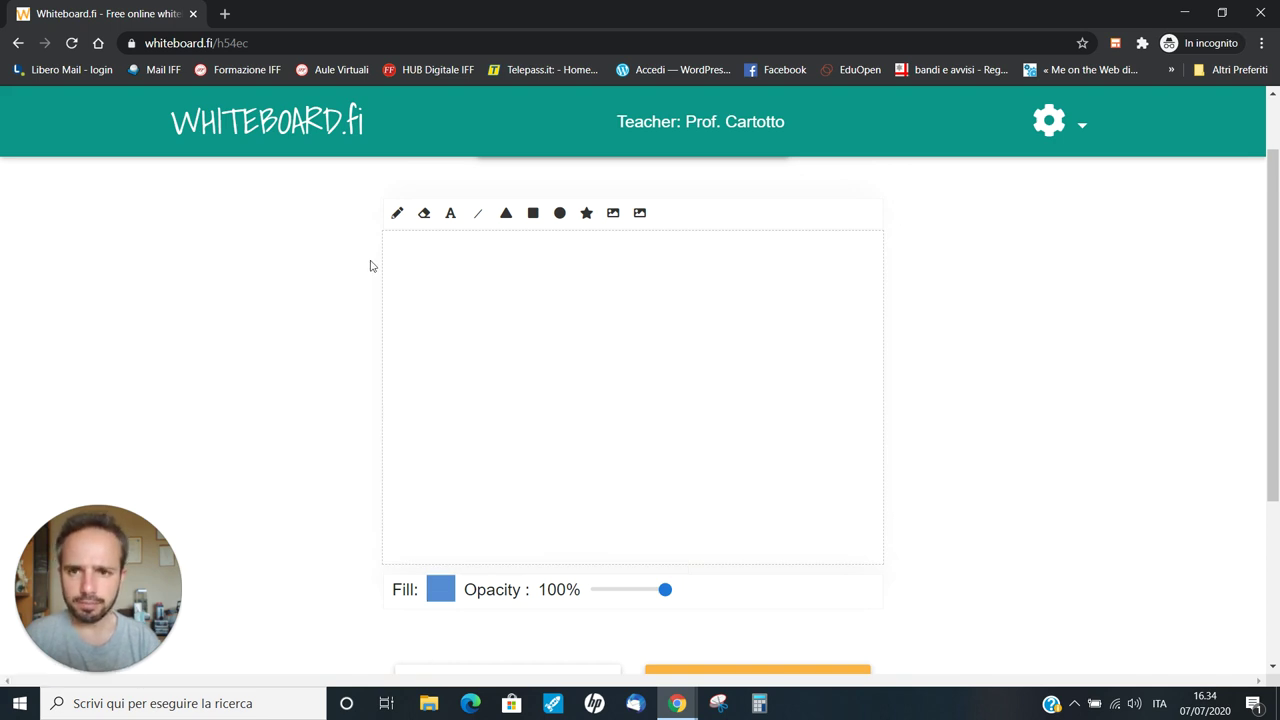
{"action": "left_click", "coordinate": [393, 216]}
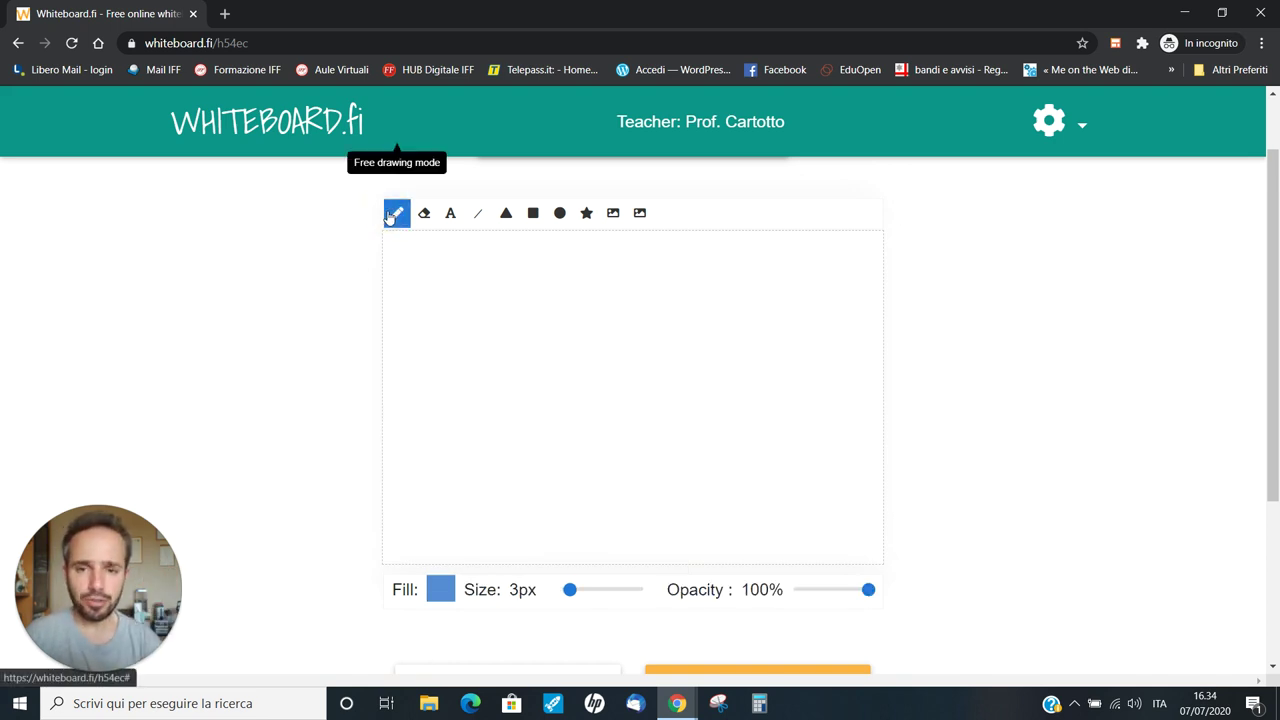
Write CIAO freehand on the student's board
{"action": "mouse_move", "coordinate": [550, 317]}
{"action": "left_mouse_down"}
{"action": "mouse_move", "coordinate": [492, 334]}
{"action": "mouse_move", "coordinate": [507, 404]}
{"action": "mouse_move", "coordinate": [575, 413]}
{"action": "mouse_move", "coordinate": [632, 291]}
{"action": "mouse_move", "coordinate": [660, 386]}
{"action": "mouse_move", "coordinate": [605, 350]}
{"action": "left_mouse_up"}
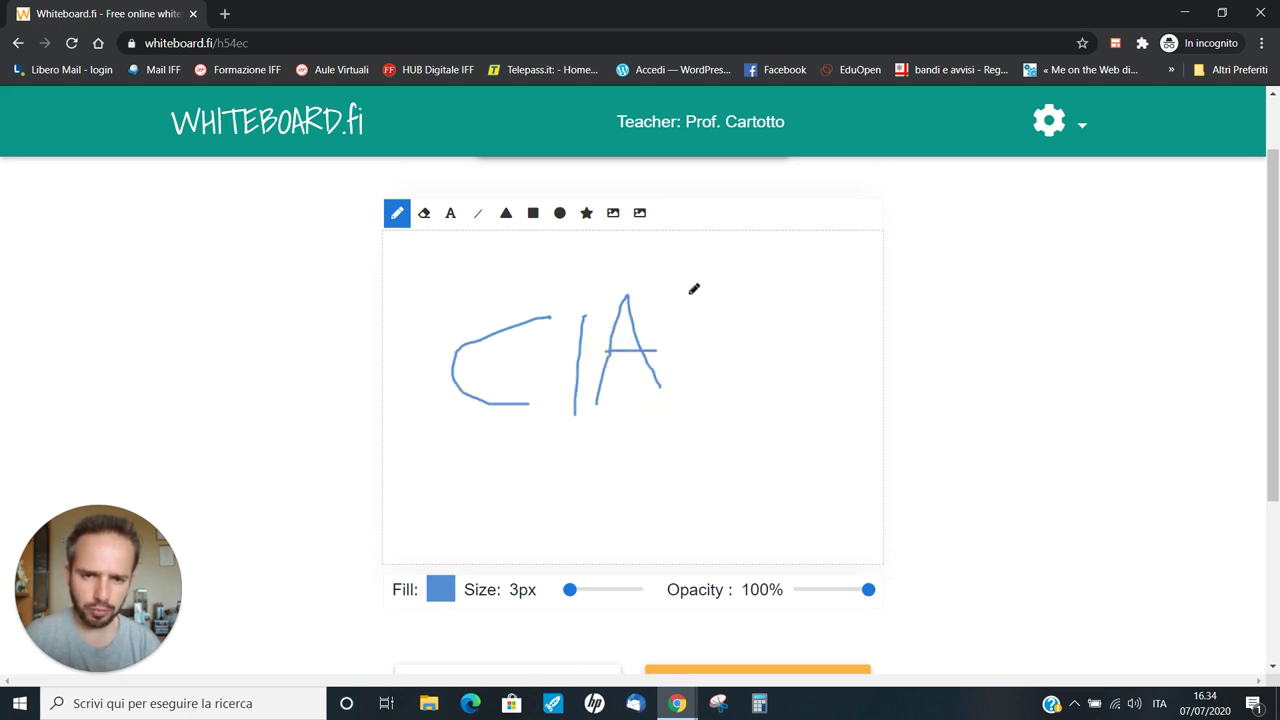
{"action": "mouse_move", "coordinate": [691, 290]}
{"action": "left_mouse_down"}
{"action": "mouse_move", "coordinate": [690, 353]}
{"action": "mouse_move", "coordinate": [714, 300]}
{"action": "mouse_move", "coordinate": [697, 293]}
{"action": "left_mouse_up"}
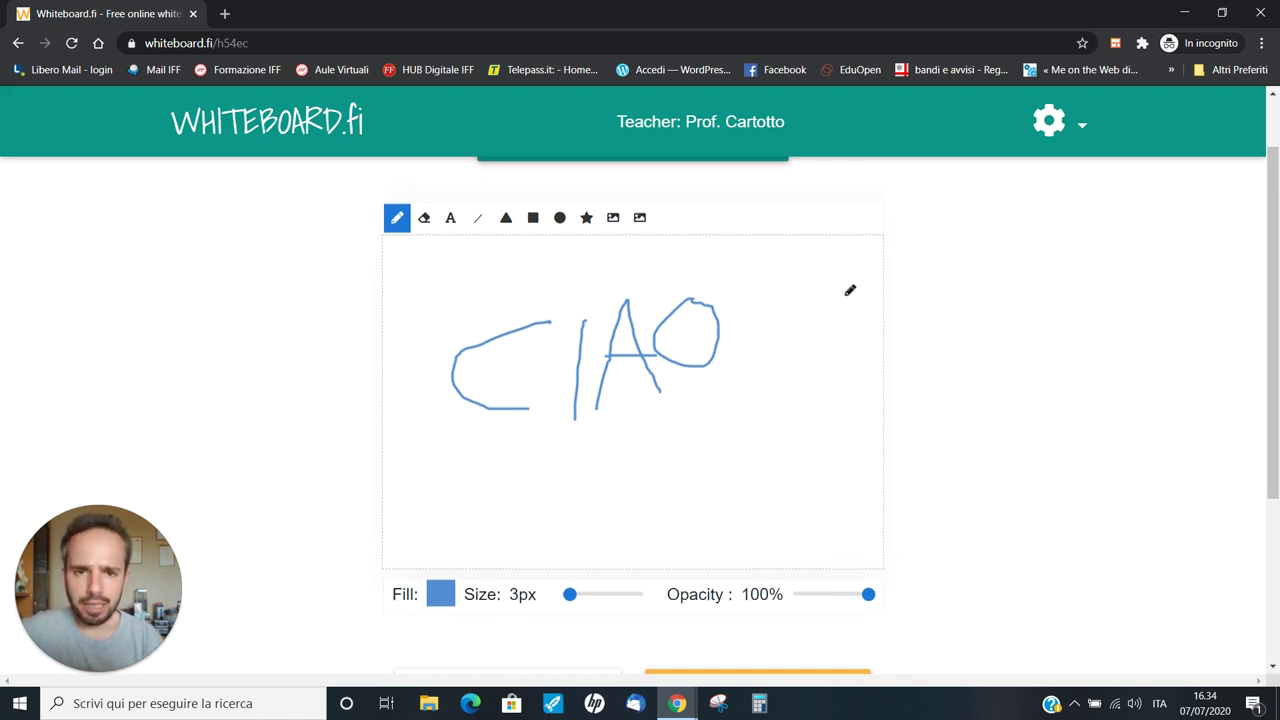
{"action": "scroll", "coordinate": [860, 305], "scroll_direction": "up", "scroll_amount": 1}
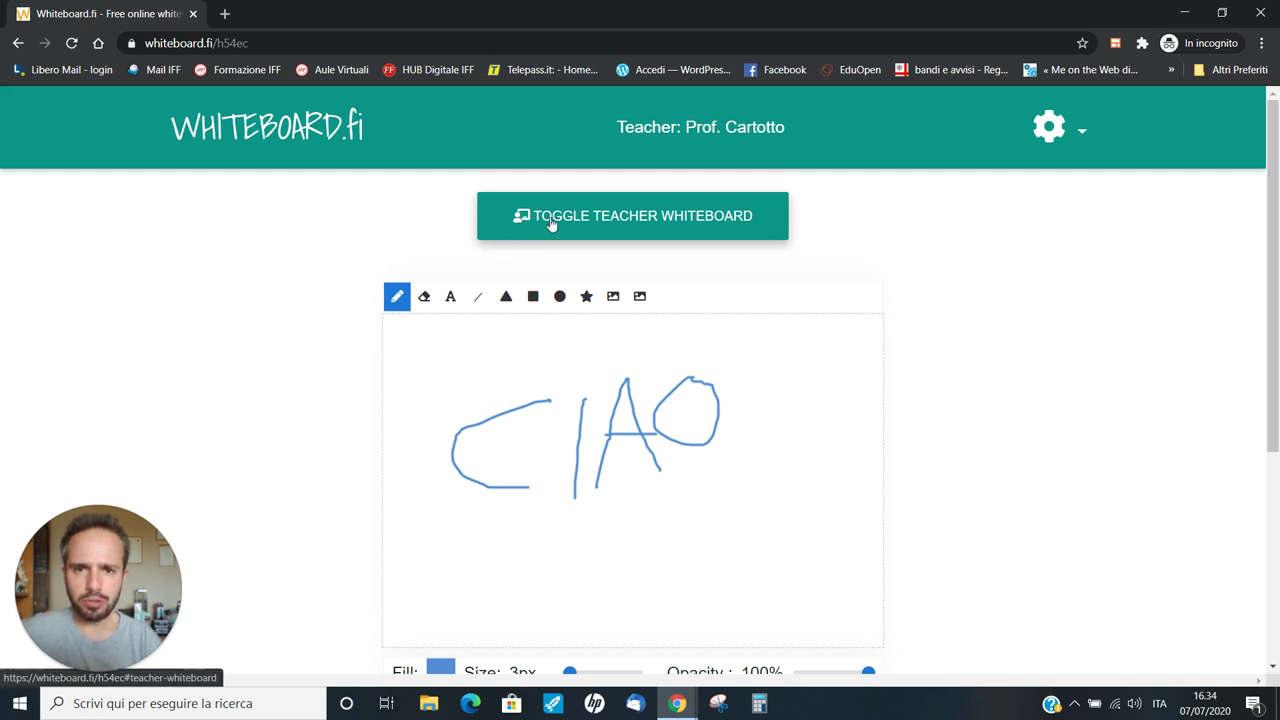
Show the teacher's triangle board above the student's, then bring up the Insert list
{"action": "left_click", "coordinate": [632, 218]}
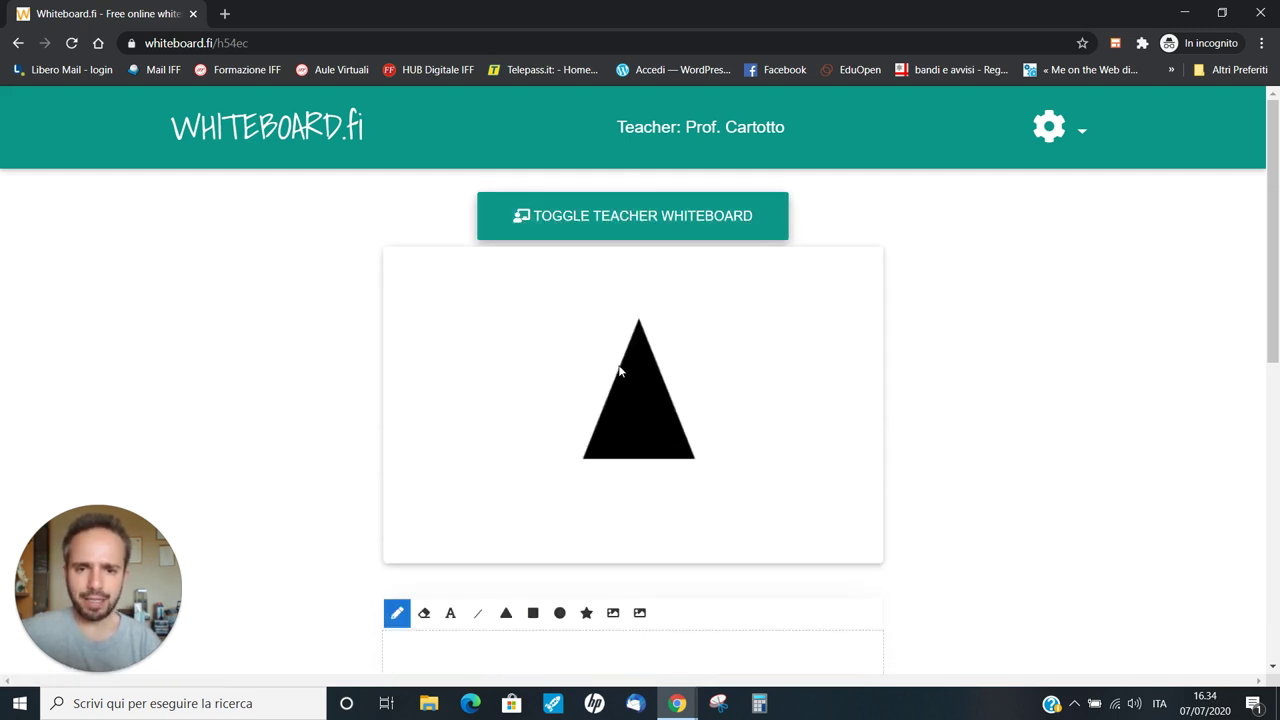
{"action": "scroll", "coordinate": [619, 371], "scroll_direction": "down", "scroll_amount": 3}
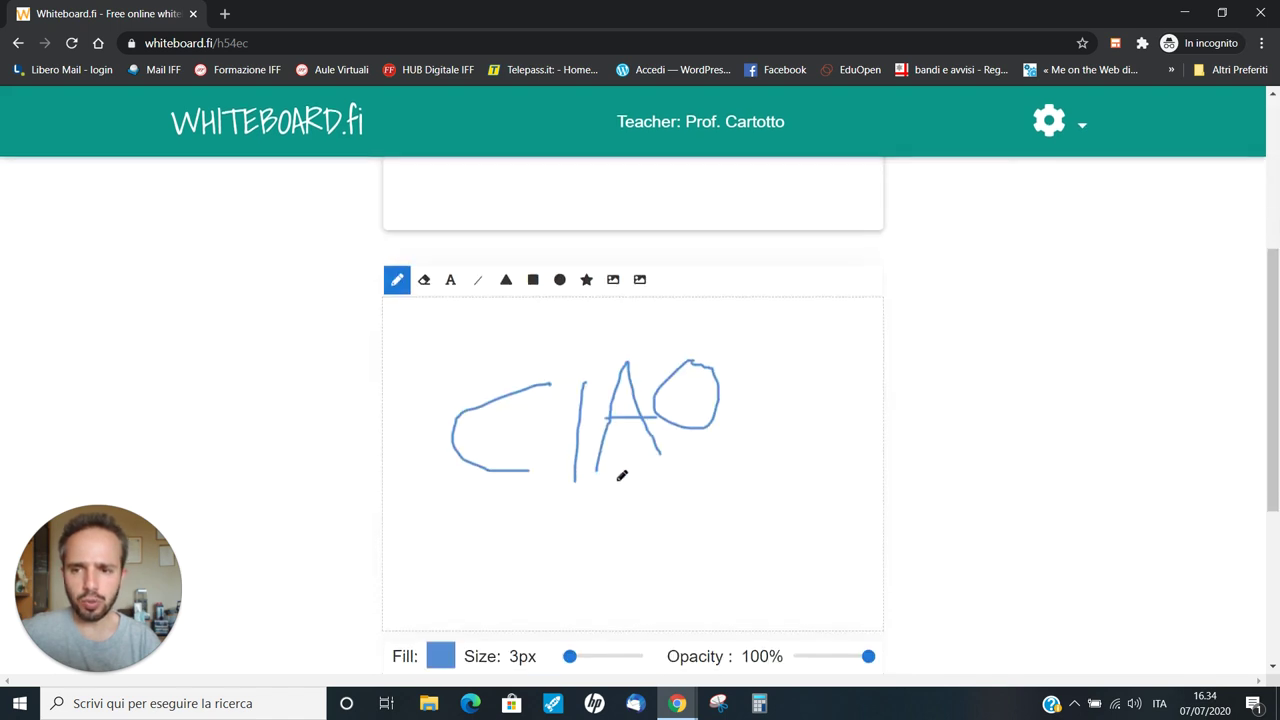
{"action": "scroll", "coordinate": [621, 476], "scroll_direction": "up", "scroll_amount": 3}
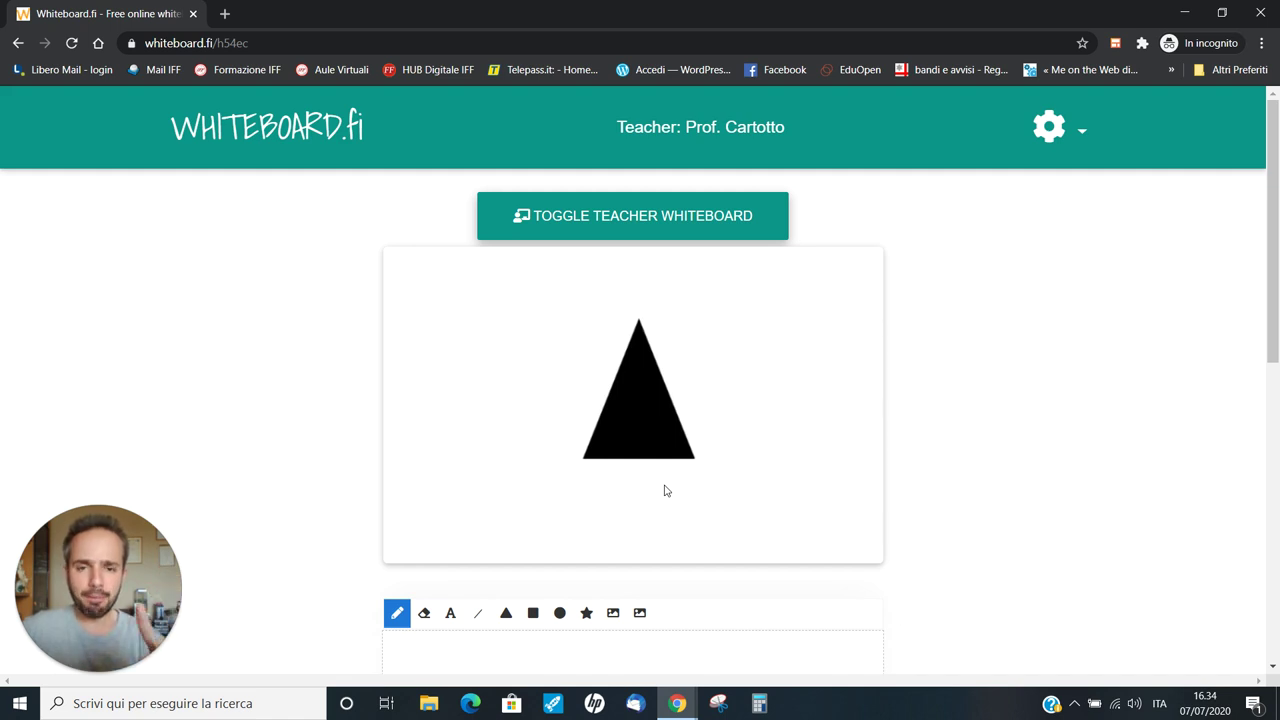
{"action": "scroll", "coordinate": [761, 437], "scroll_direction": "down", "scroll_amount": 3}
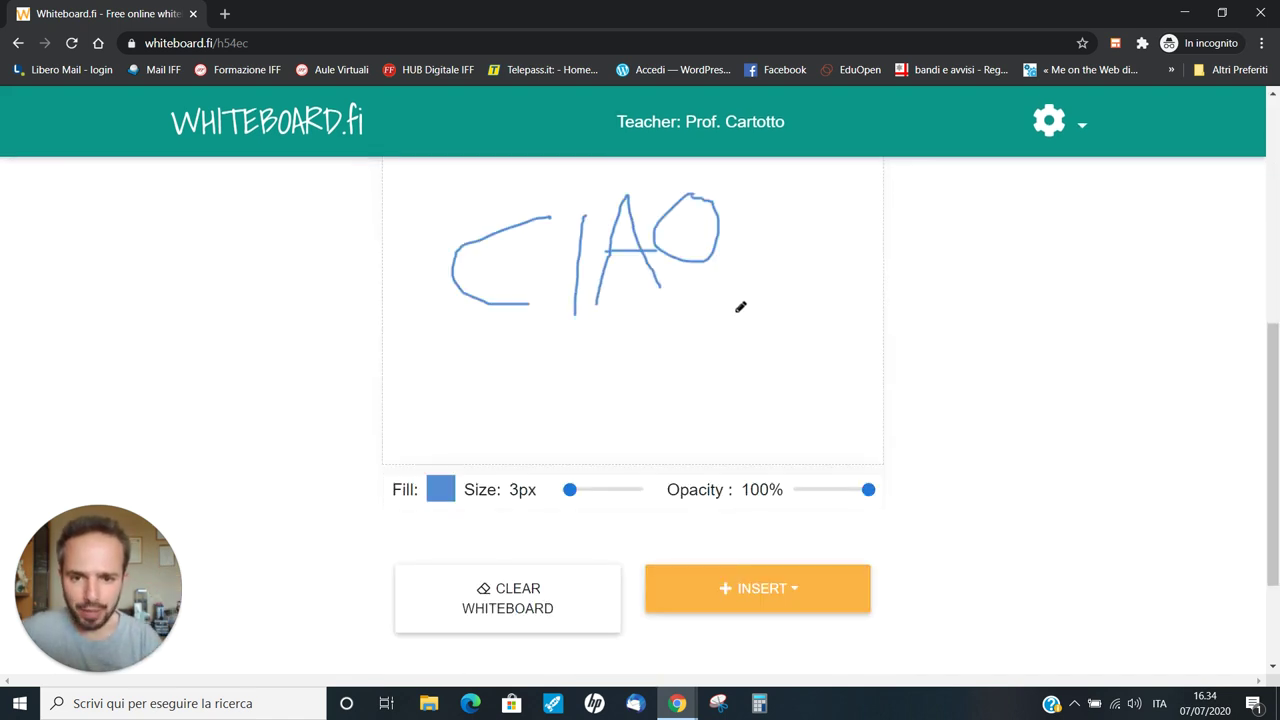
{"action": "scroll", "coordinate": [768, 350], "scroll_direction": "up", "scroll_amount": 1}
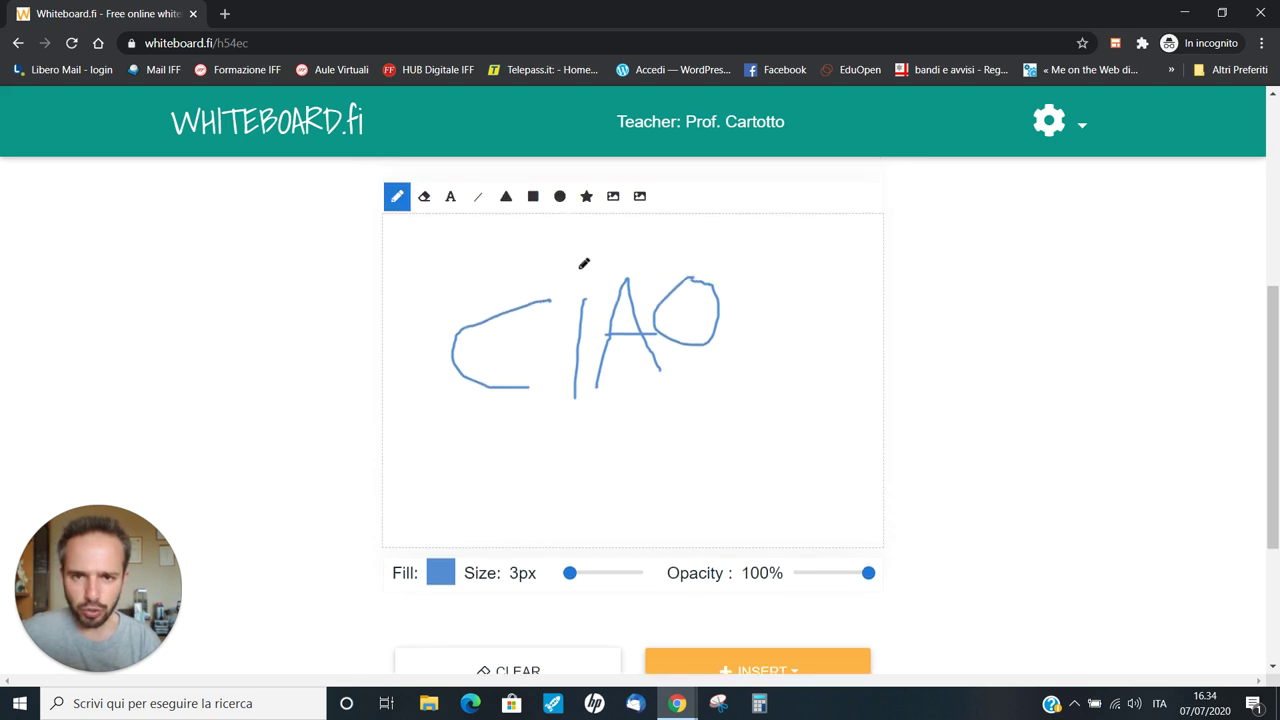
{"action": "scroll", "coordinate": [590, 275], "scroll_direction": "down", "scroll_amount": 2}
{"action": "left_click", "coordinate": [814, 518]}
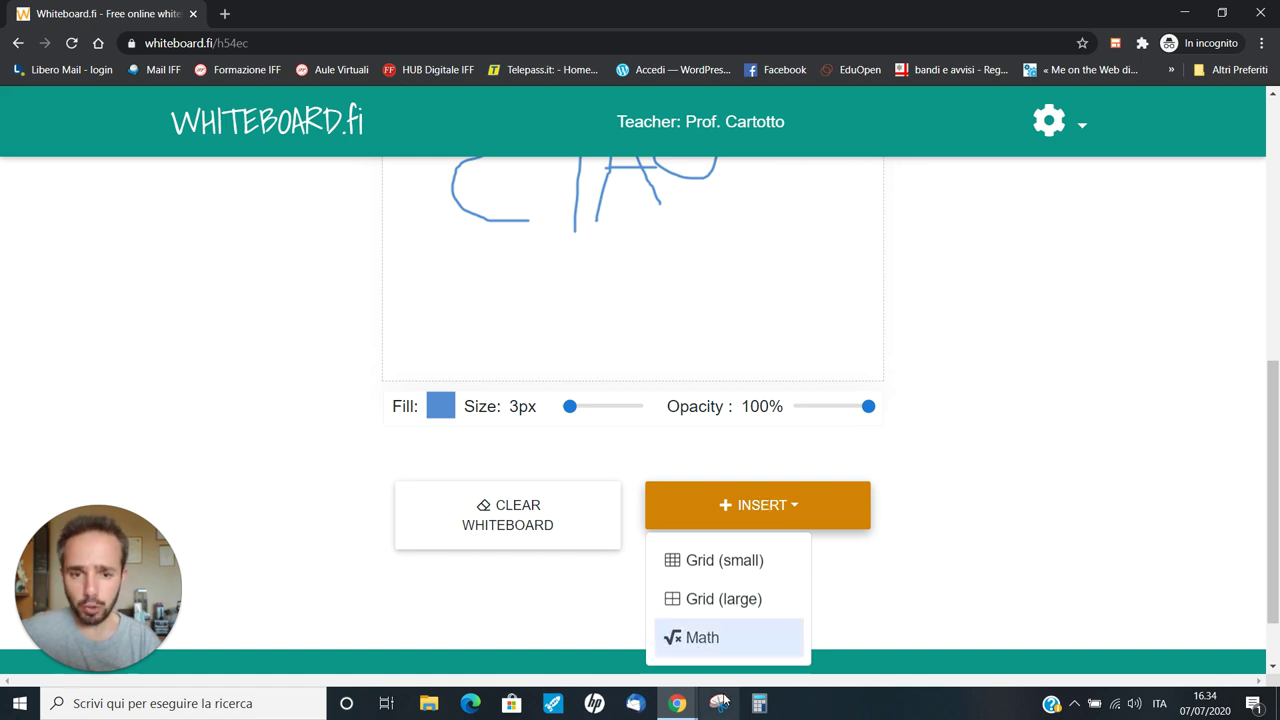
Insert a small grid behind the black triangle on the teacher's own whiteboard
{"action": "mouse_move", "coordinate": [674, 703]}
{"action": "left_click", "coordinate": [595, 640]}
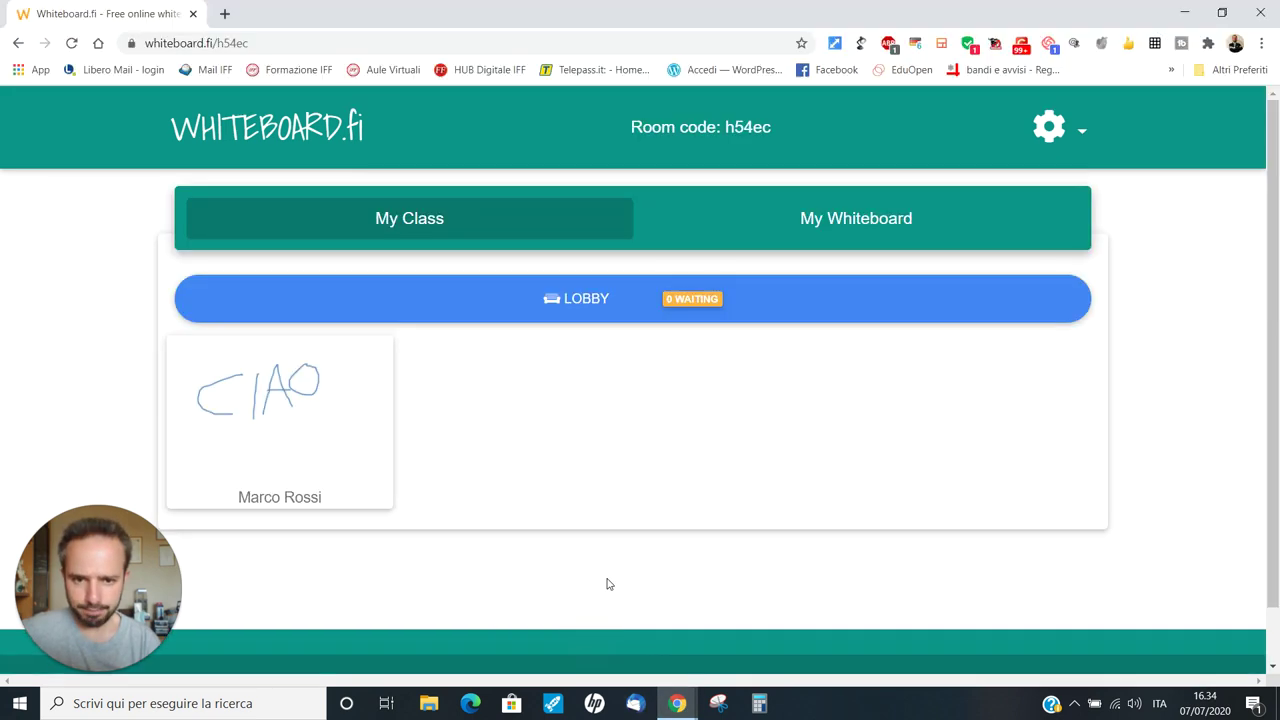
{"action": "left_click", "coordinate": [860, 217]}
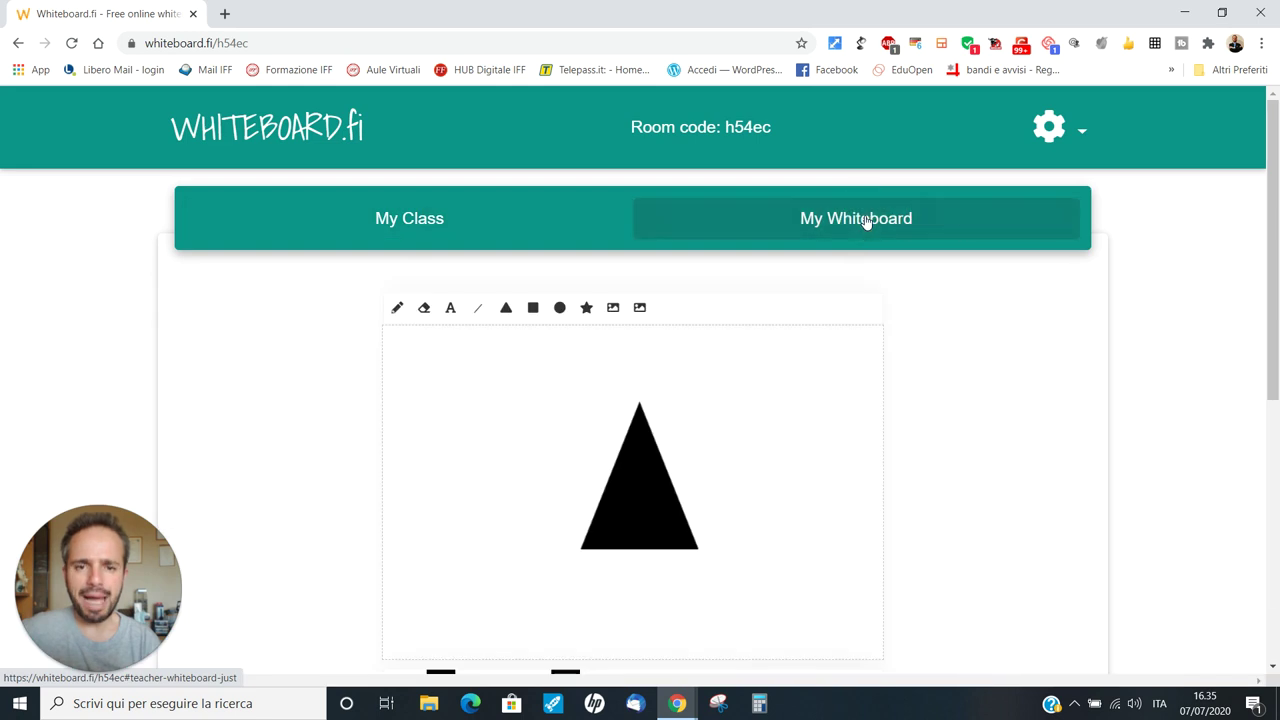
{"action": "scroll", "coordinate": [870, 250], "scroll_direction": "down", "scroll_amount": 2}
{"action": "scroll", "coordinate": [856, 250], "scroll_direction": "down", "scroll_amount": 2}
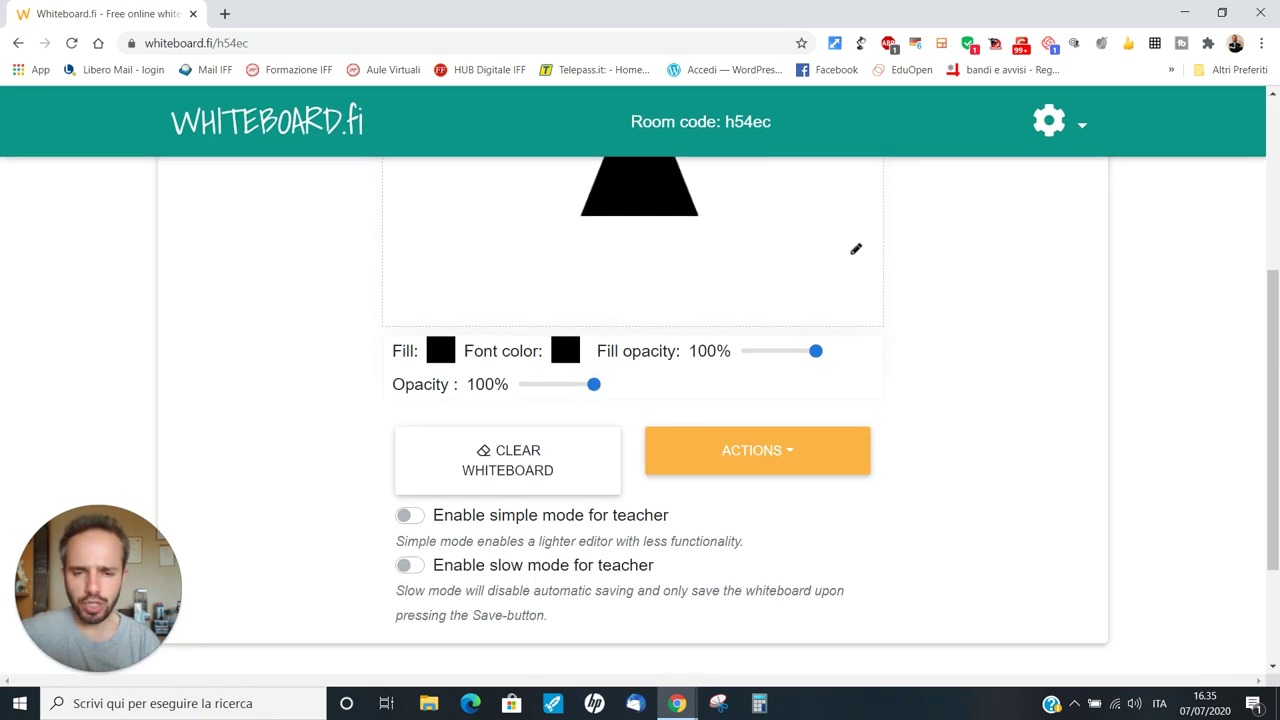
{"action": "left_click", "coordinate": [772, 458]}
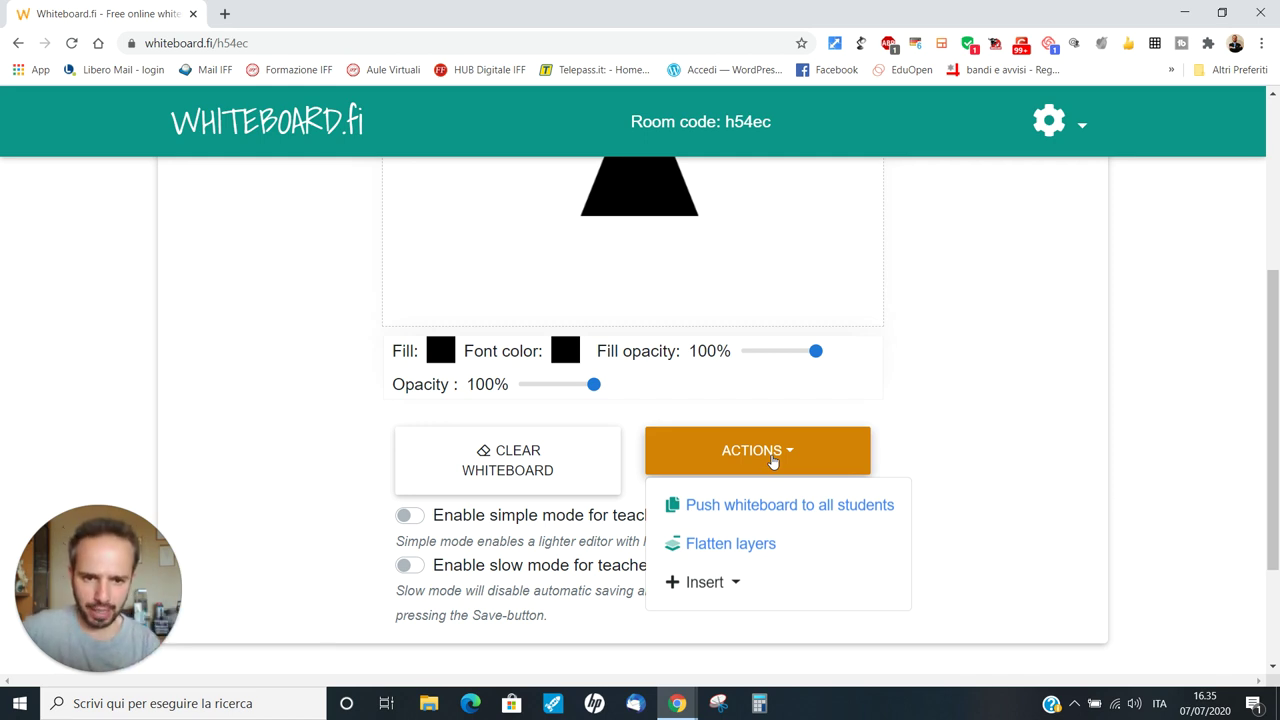
{"action": "left_click", "coordinate": [708, 588]}
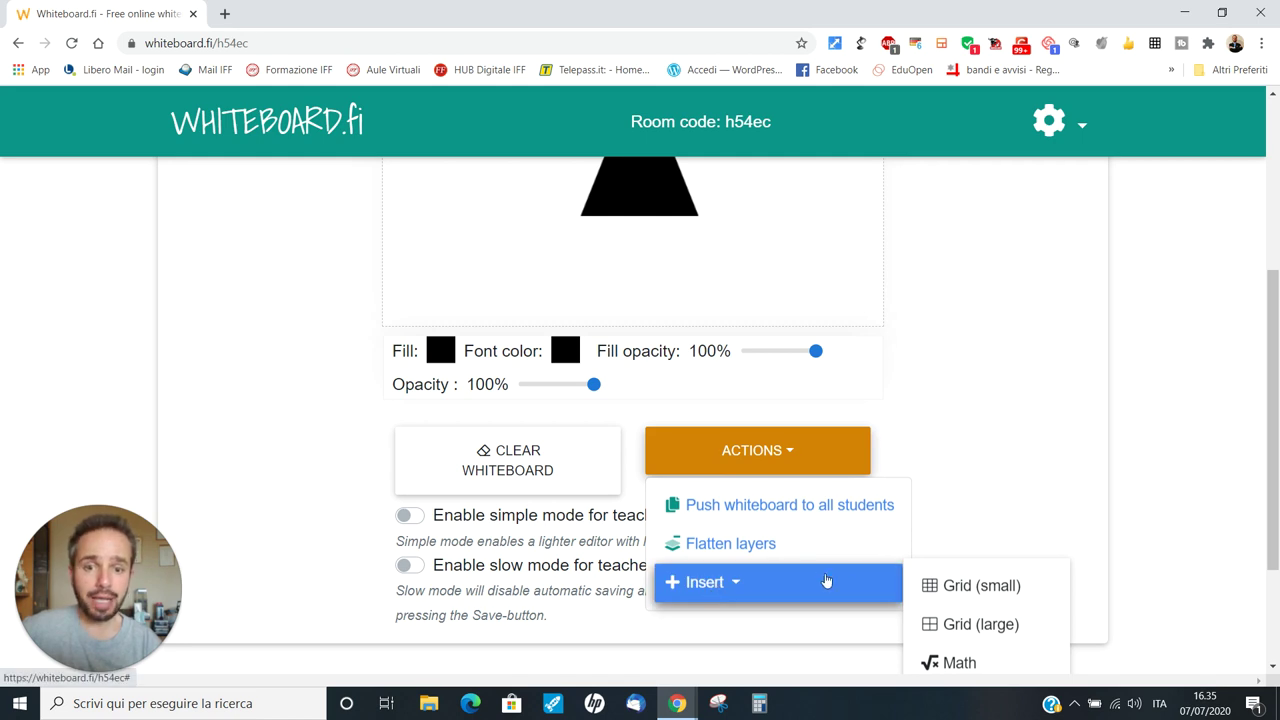
{"action": "left_click", "coordinate": [1012, 595]}
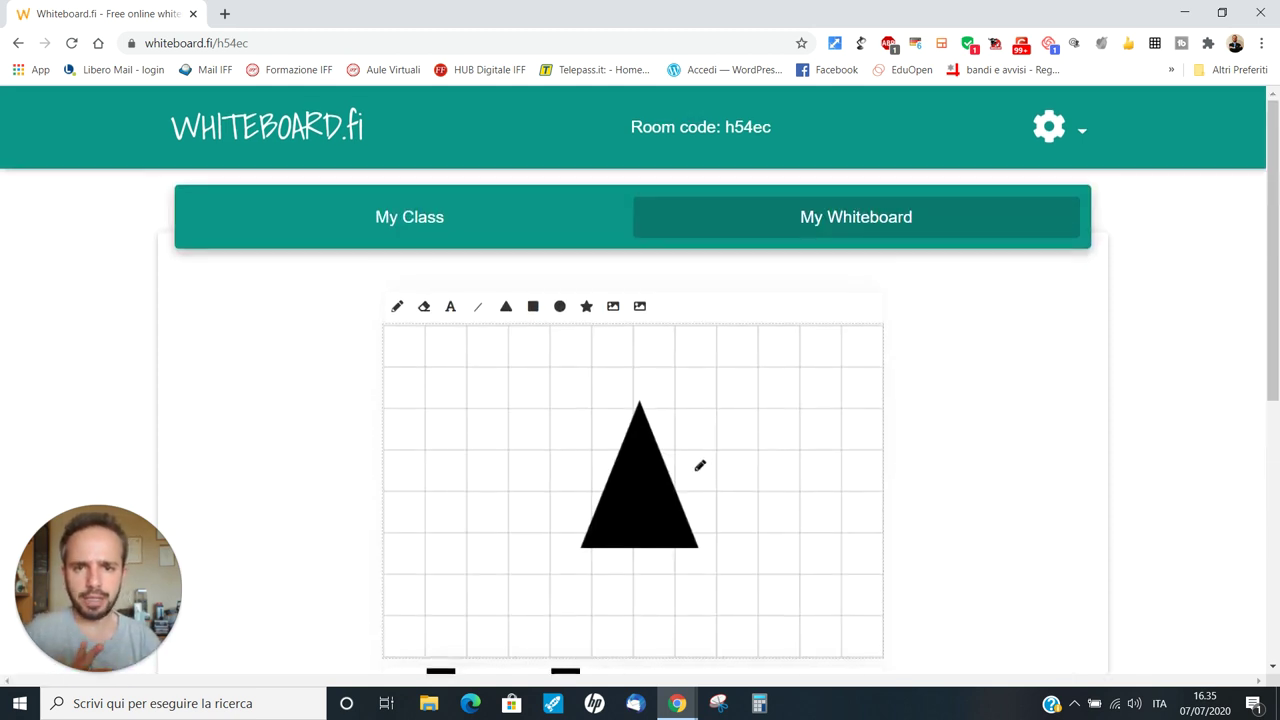
{"action": "scroll", "coordinate": [700, 463], "scroll_direction": "down", "scroll_amount": 2}
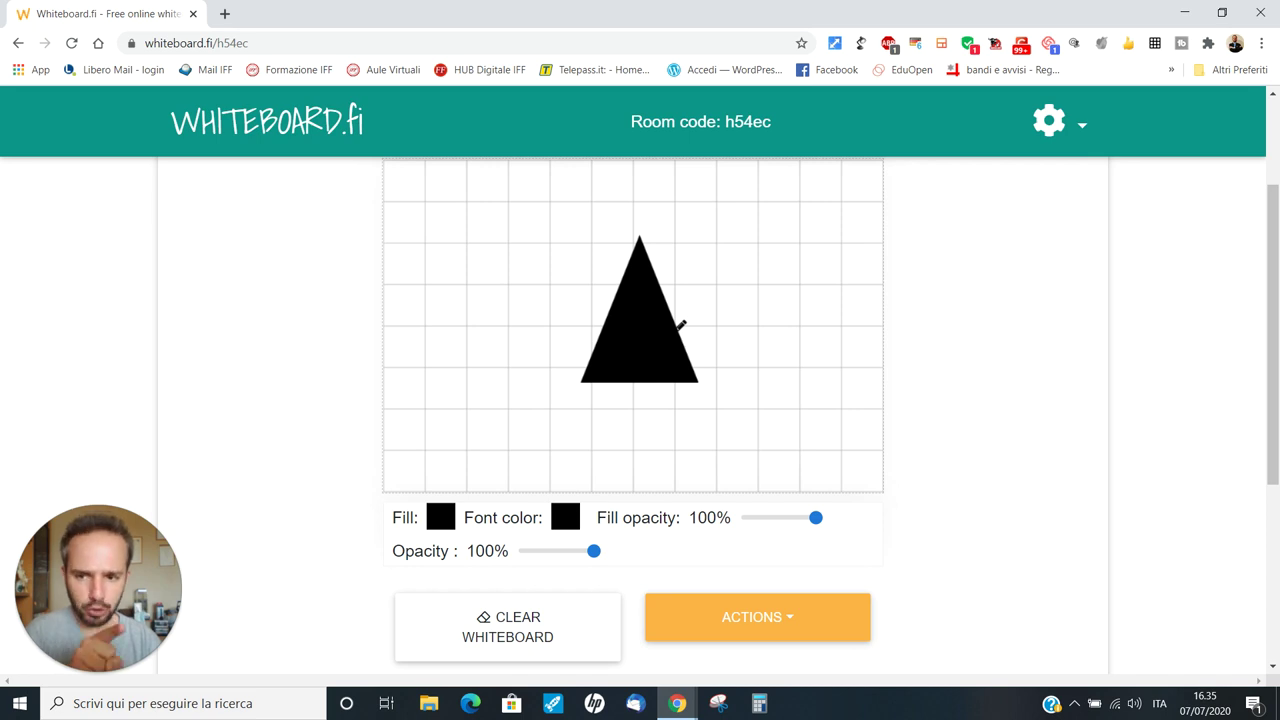
Insert a small grid behind CIAO on the student's board
{"action": "mouse_move", "coordinate": [677, 703]}
{"action": "left_click", "coordinate": [757, 609]}
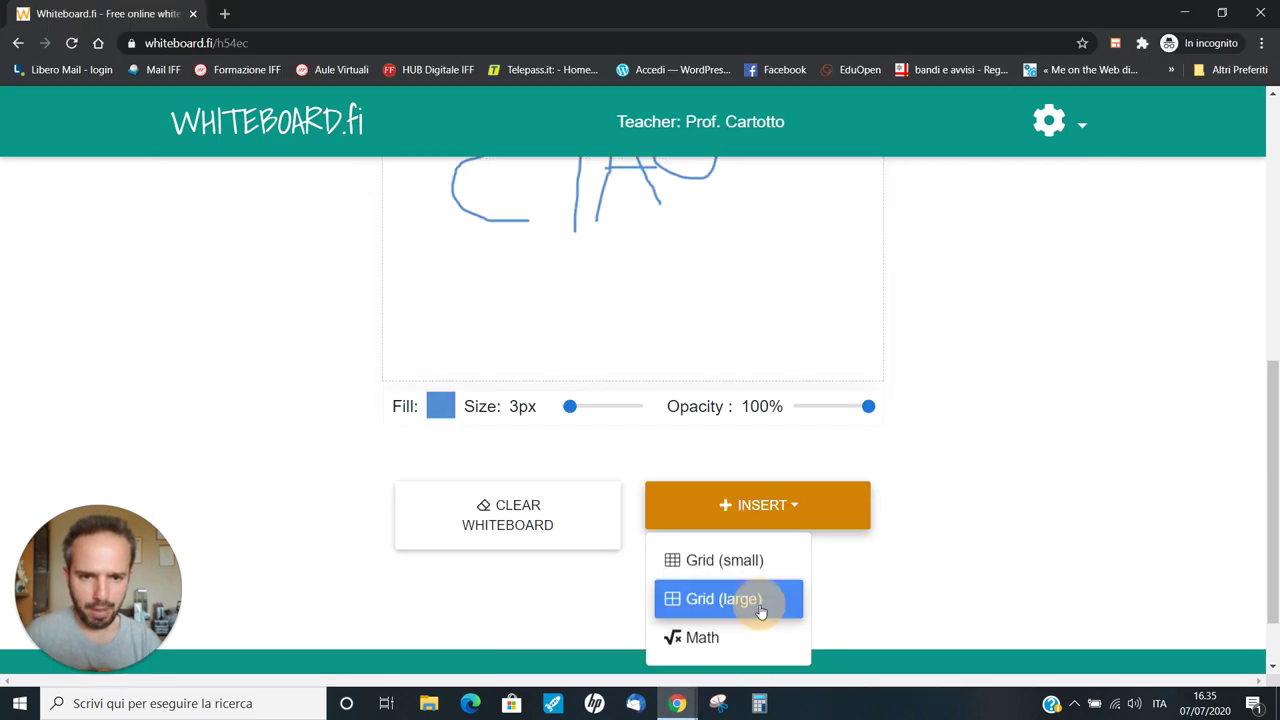
{"action": "scroll", "coordinate": [731, 473], "scroll_direction": "up", "scroll_amount": 3}
{"action": "scroll", "coordinate": [650, 385], "scroll_direction": "up", "scroll_amount": 1}
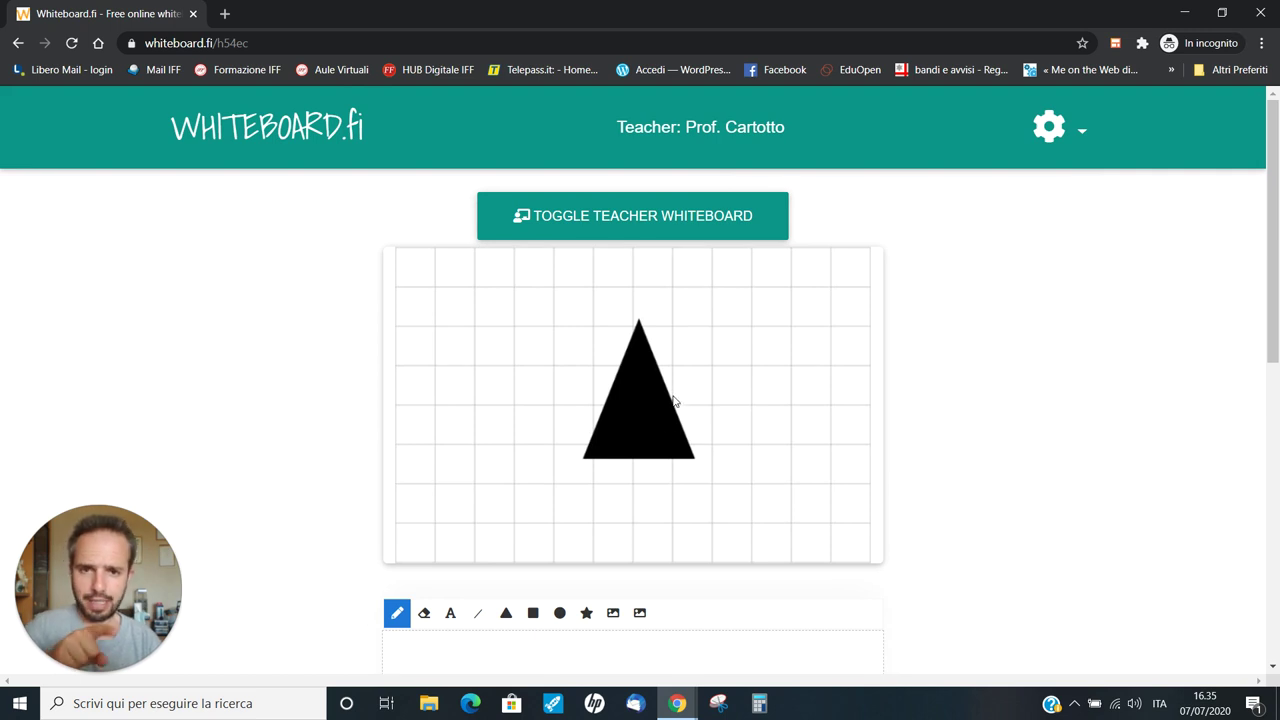
{"action": "scroll", "coordinate": [680, 291], "scroll_direction": "down", "scroll_amount": 5}
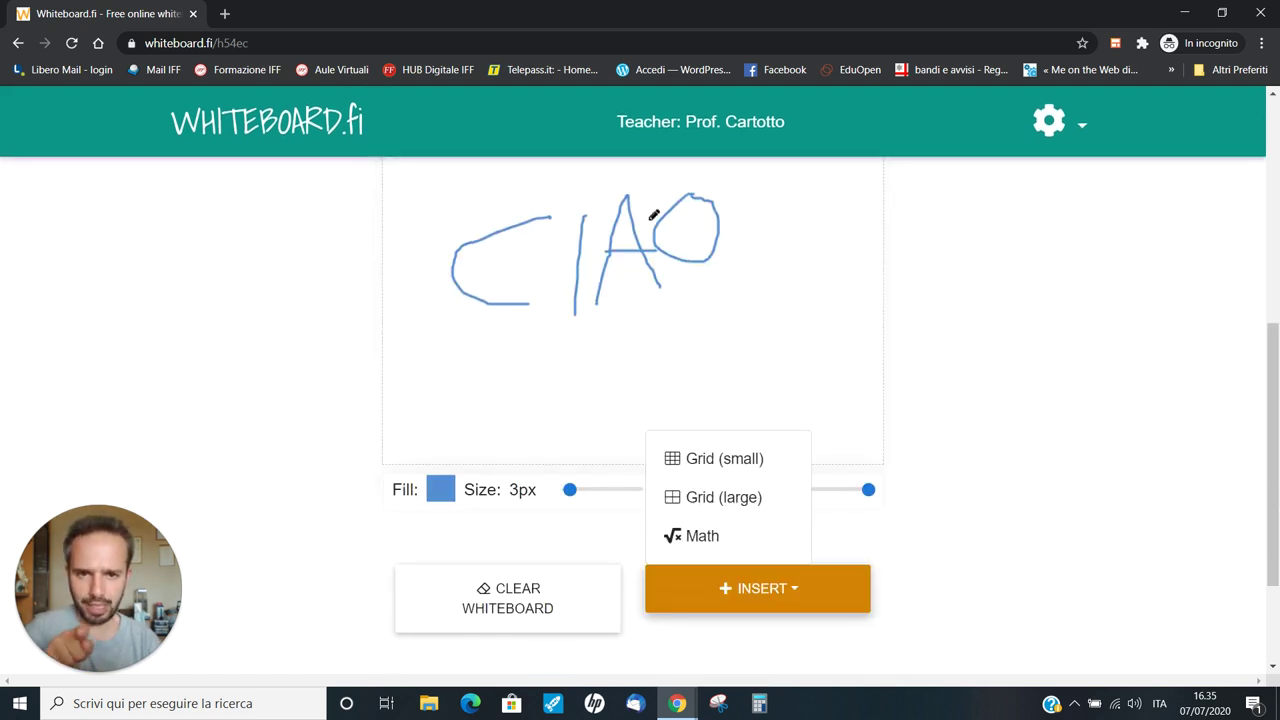
{"action": "left_click", "coordinate": [799, 584]}
{"action": "left_click", "coordinate": [799, 586]}
{"action": "left_click", "coordinate": [690, 458]}
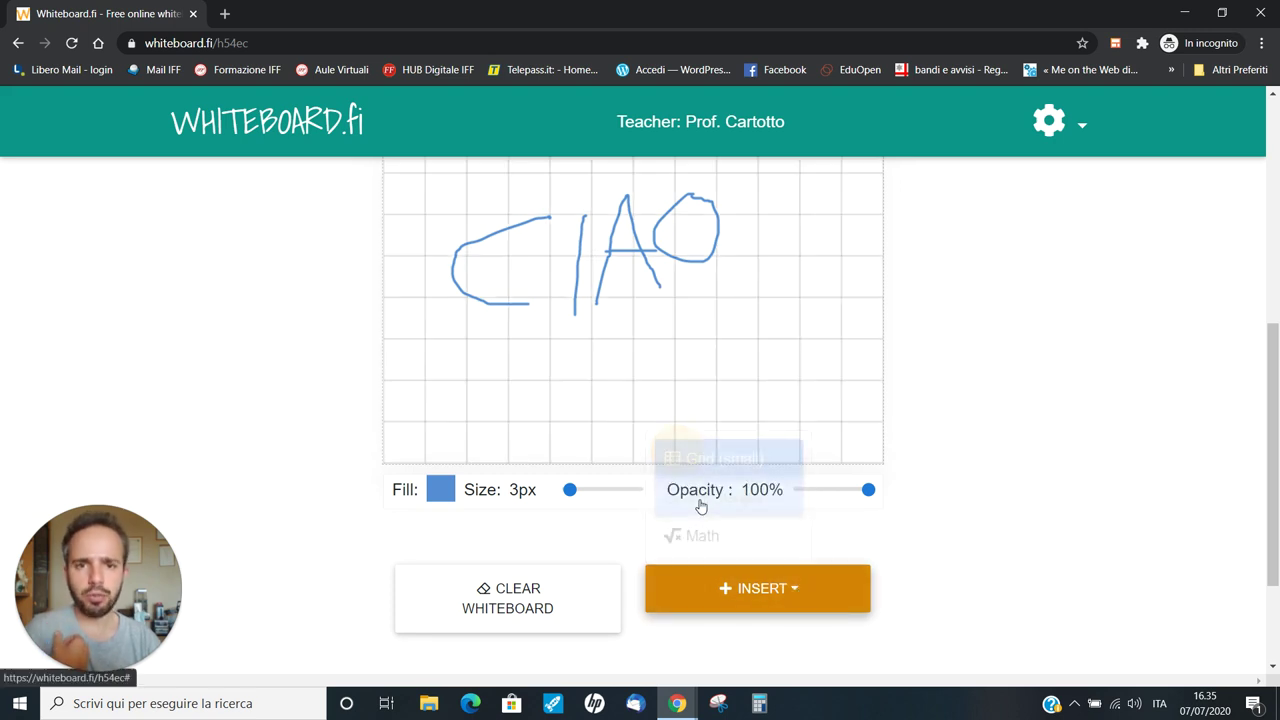
{"action": "scroll", "coordinate": [700, 507], "scroll_direction": "up", "scroll_amount": 3}
{"action": "scroll", "coordinate": [711, 497], "scroll_direction": "down", "scroll_amount": 3}
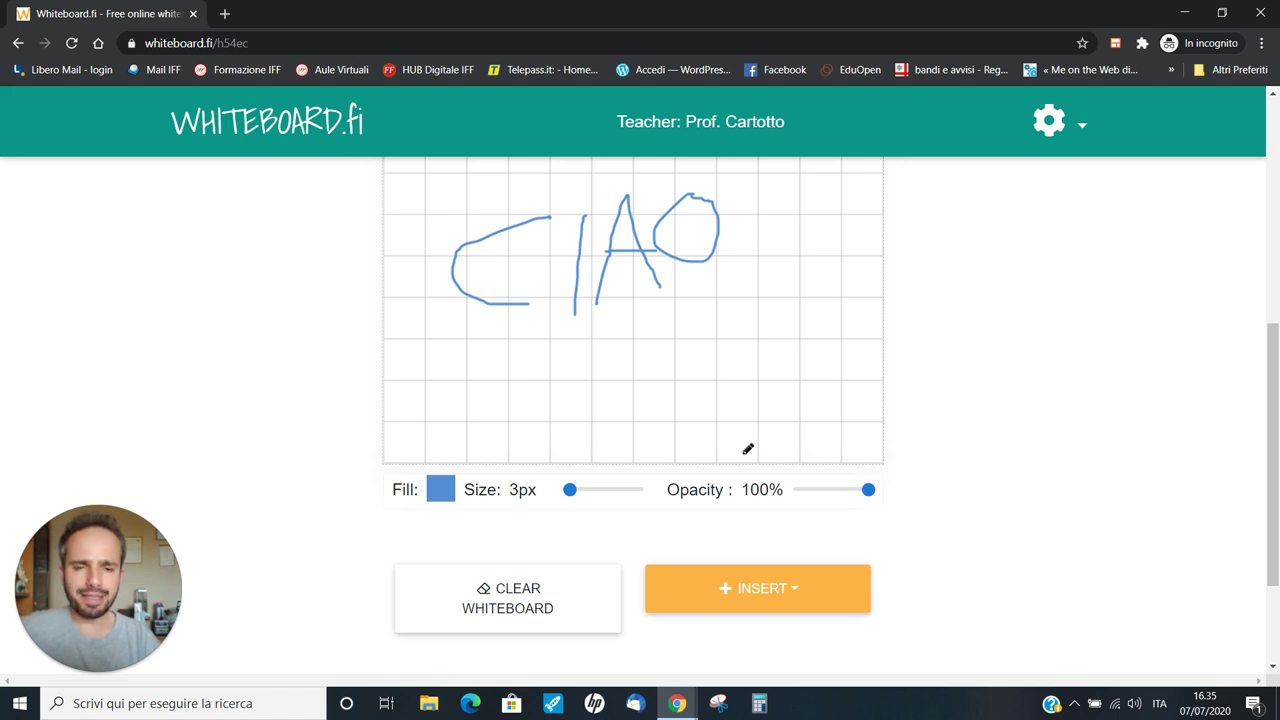
{"action": "scroll", "coordinate": [748, 449], "scroll_direction": "up", "scroll_amount": 5}
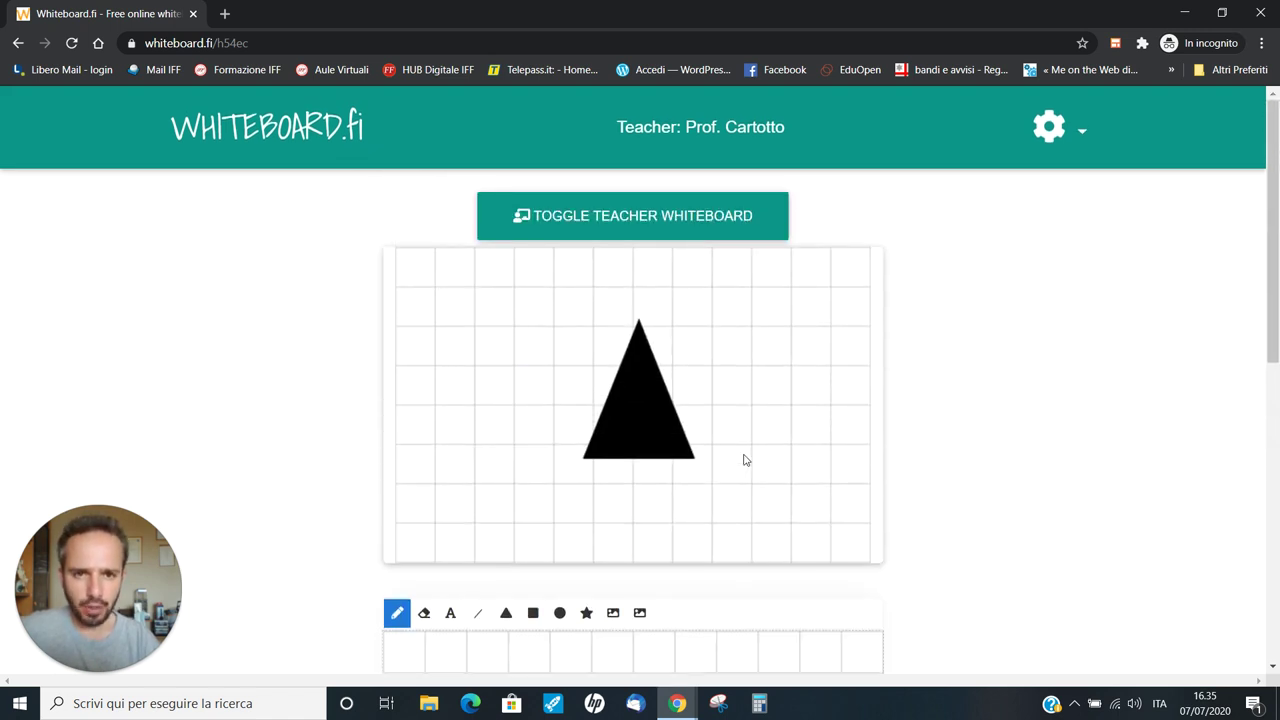
Switch back to the teacher's room window
{"action": "left_click", "coordinate": [690, 712]}
{"action": "left_click", "coordinate": [600, 636]}
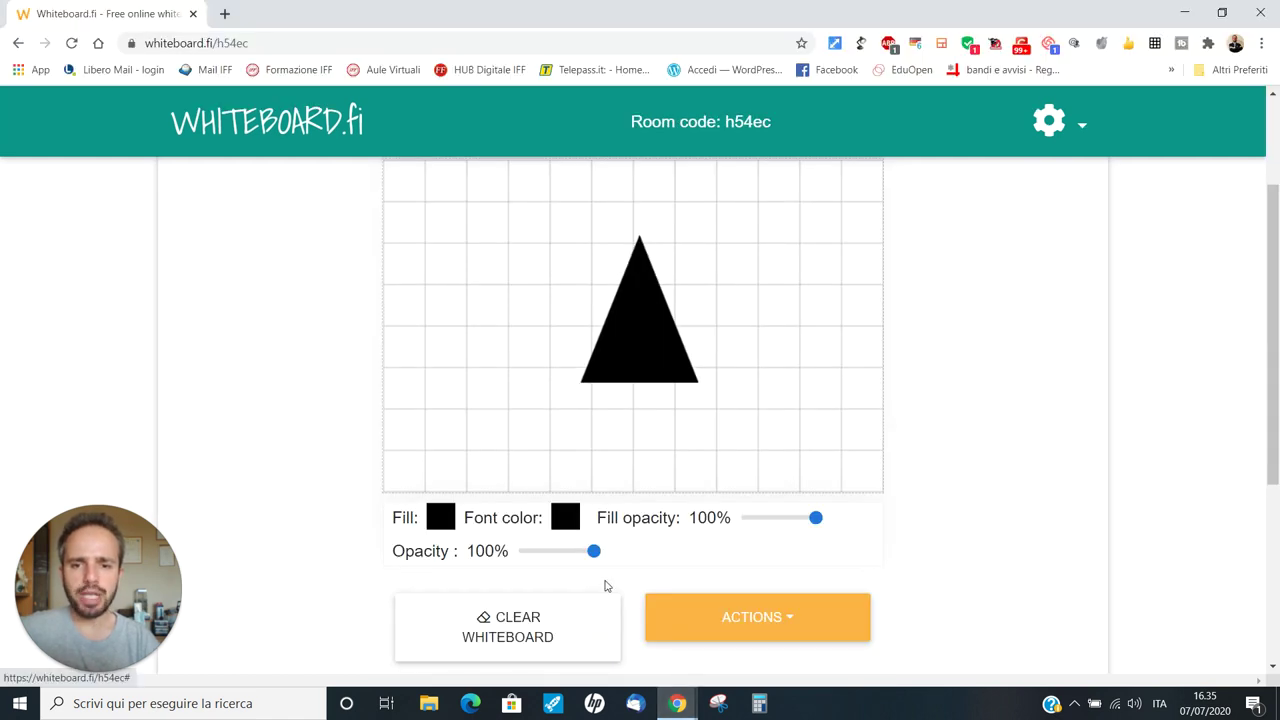
{"action": "scroll", "coordinate": [610, 575], "scroll_direction": "up", "scroll_amount": 2}
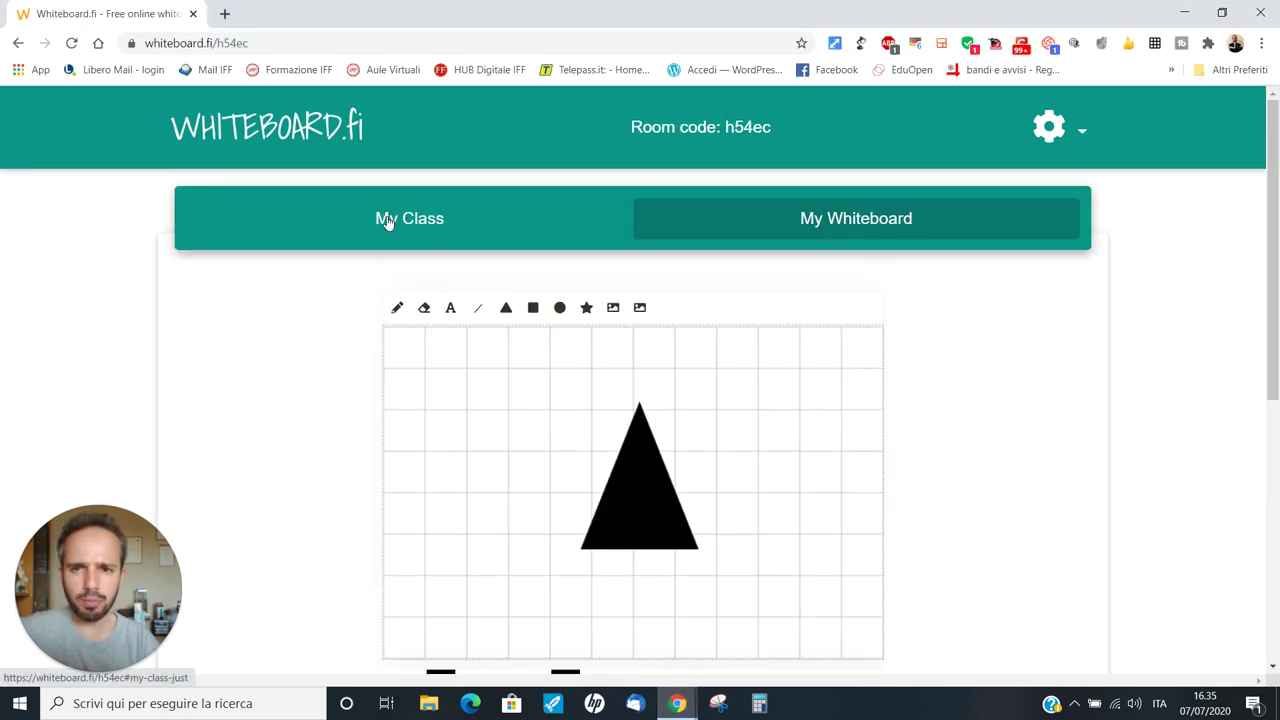
From My Class, enlarge the student's gridded CIAO board and show its Actions list
{"action": "left_click", "coordinate": [388, 220]}
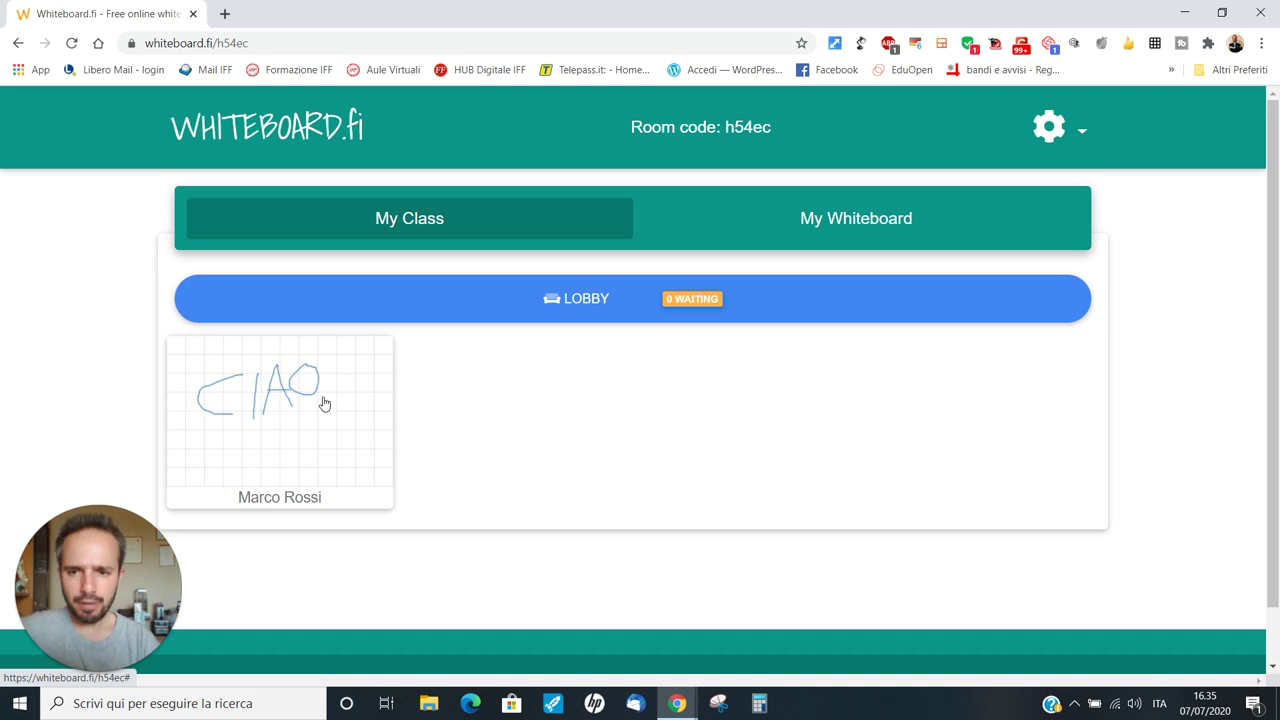
{"action": "left_click", "coordinate": [311, 429]}
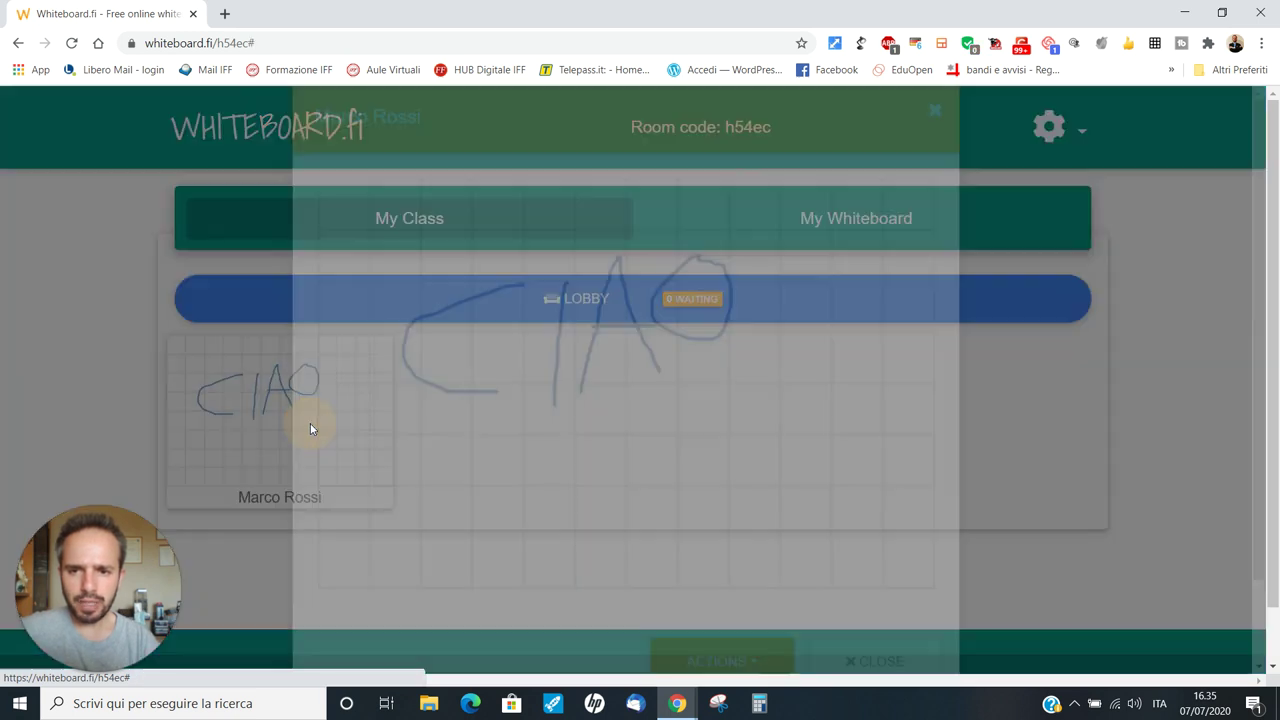
{"action": "scroll", "coordinate": [325, 420], "scroll_direction": "down", "scroll_amount": 5}
{"action": "scroll", "coordinate": [609, 486], "scroll_direction": "up", "scroll_amount": 5}
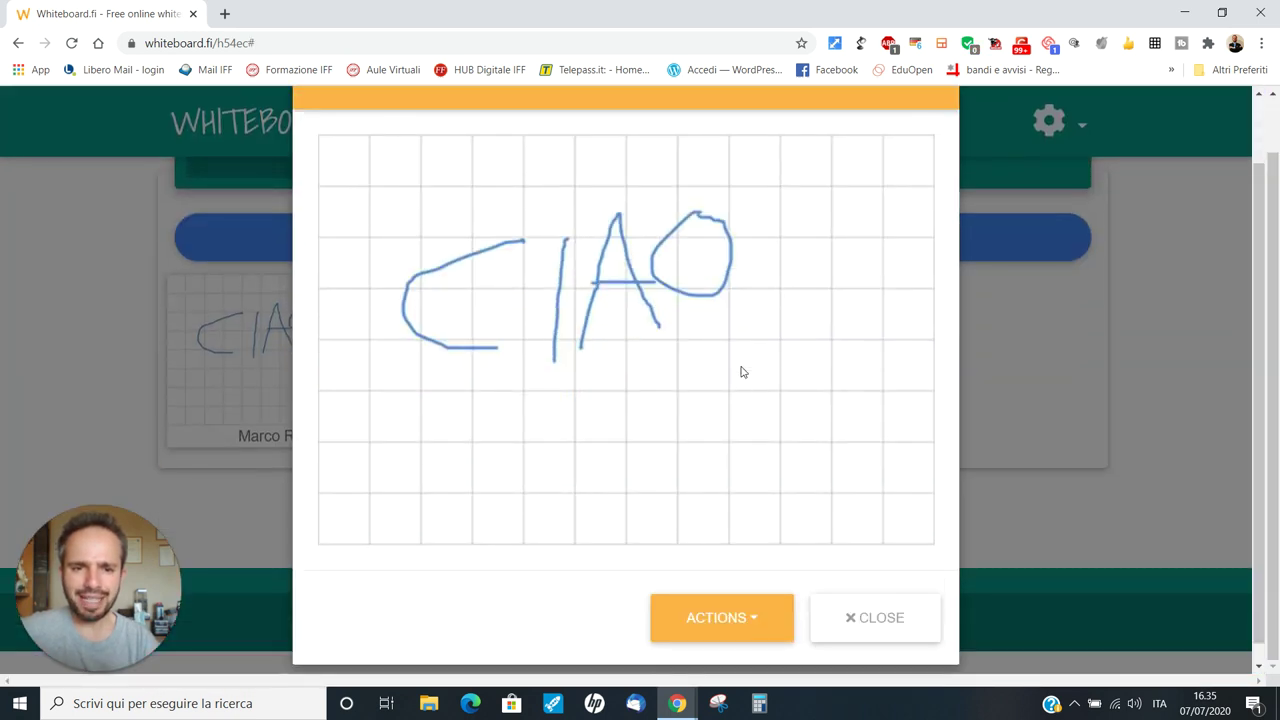
{"action": "scroll", "coordinate": [620, 370], "scroll_direction": "down", "scroll_amount": 1}
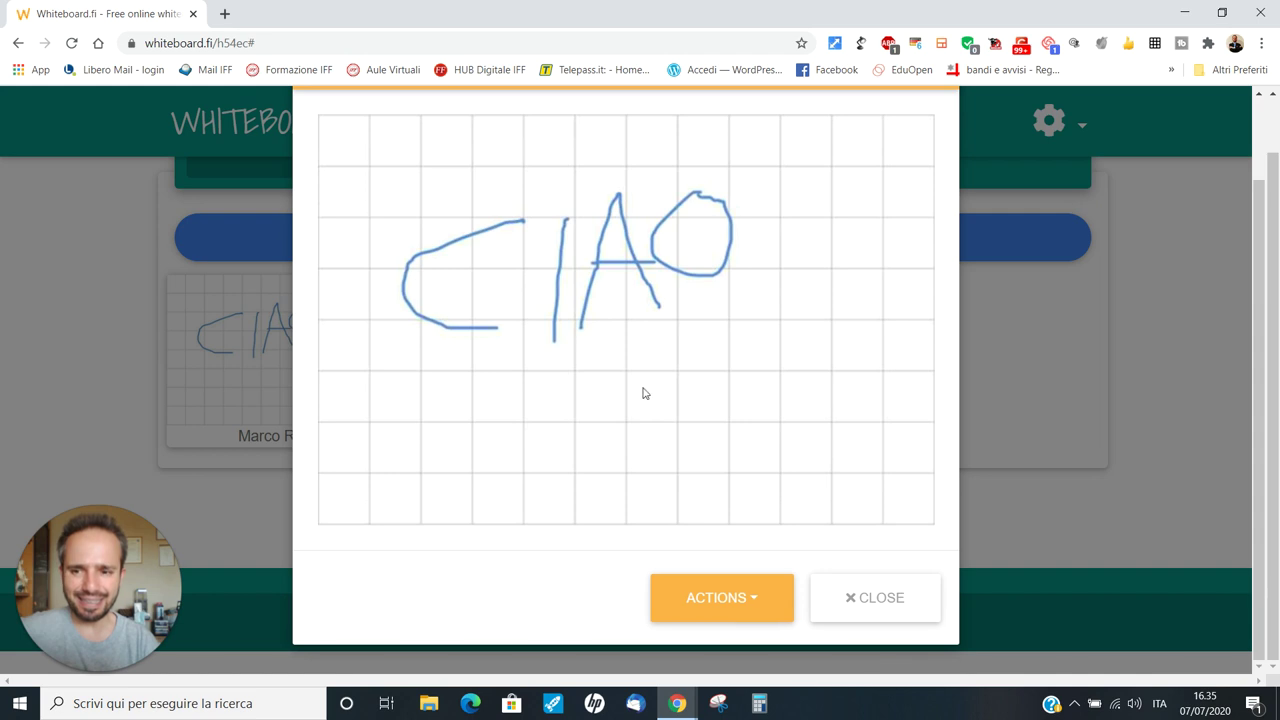
{"action": "left_click", "coordinate": [755, 591]}
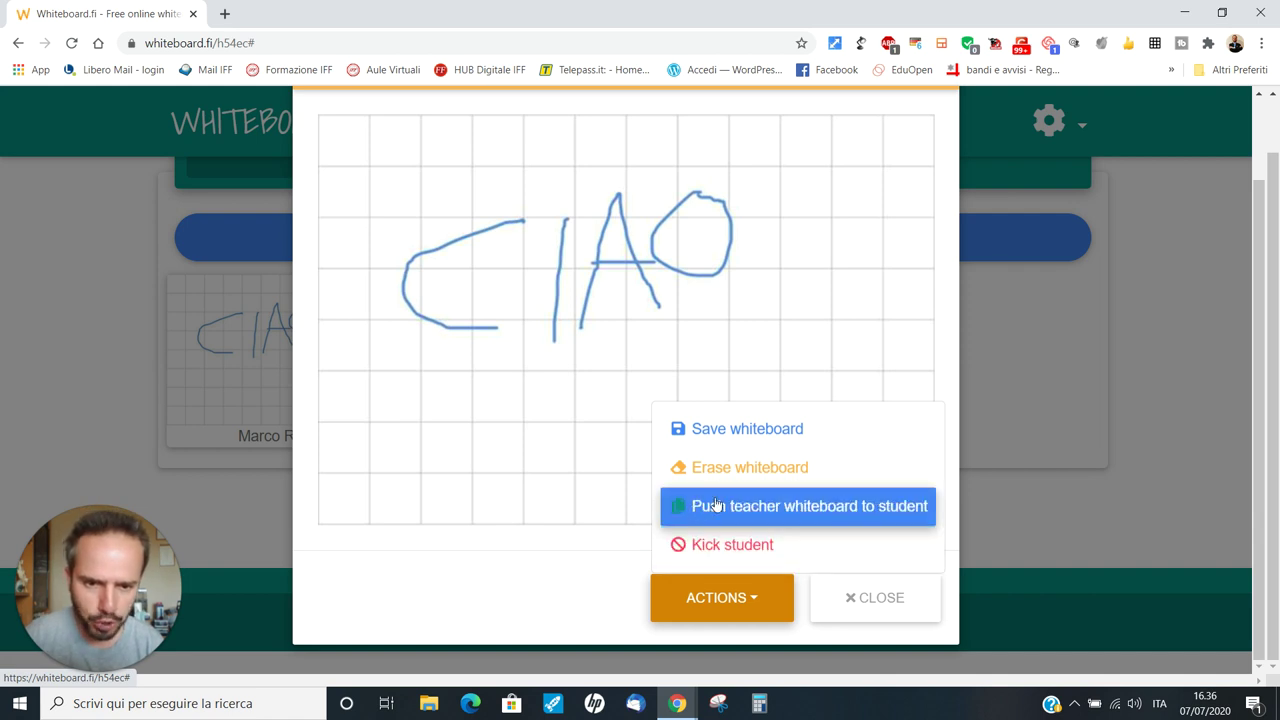
Push the teacher's triangle board to the student, close it, and return to My Whiteboard
{"action": "left_click", "coordinate": [817, 511]}
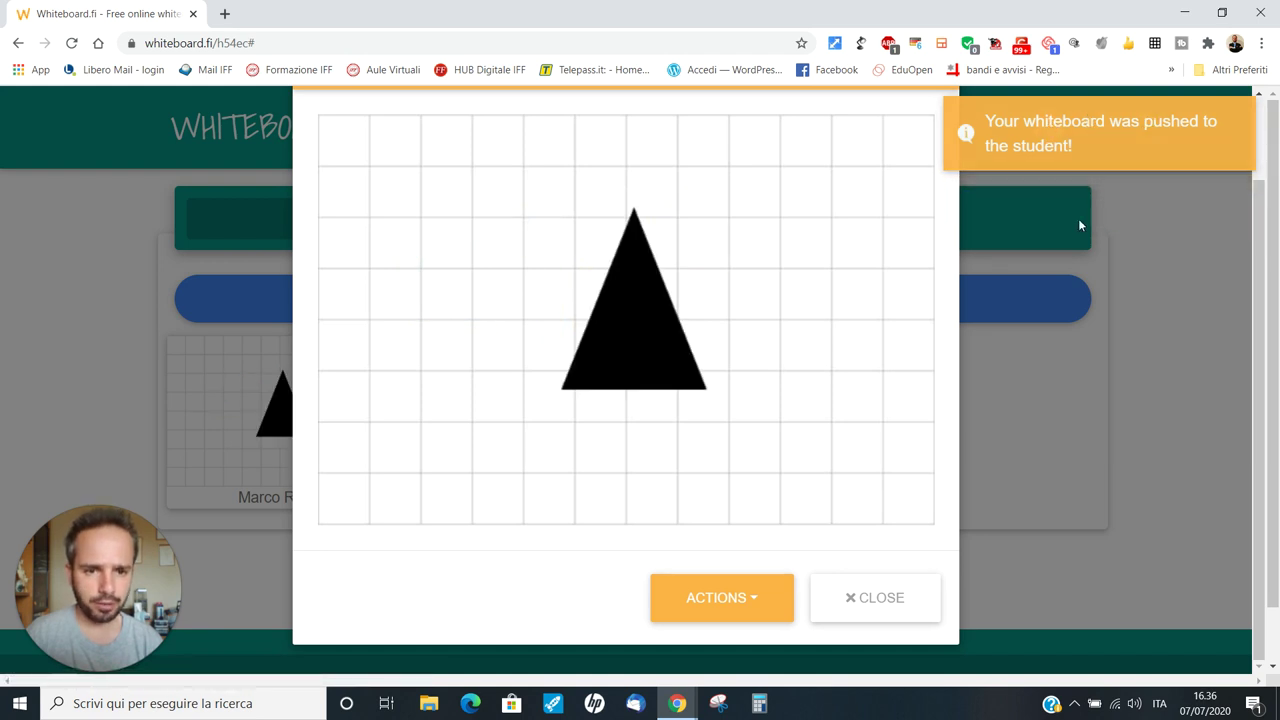
{"action": "left_click", "coordinate": [887, 596]}
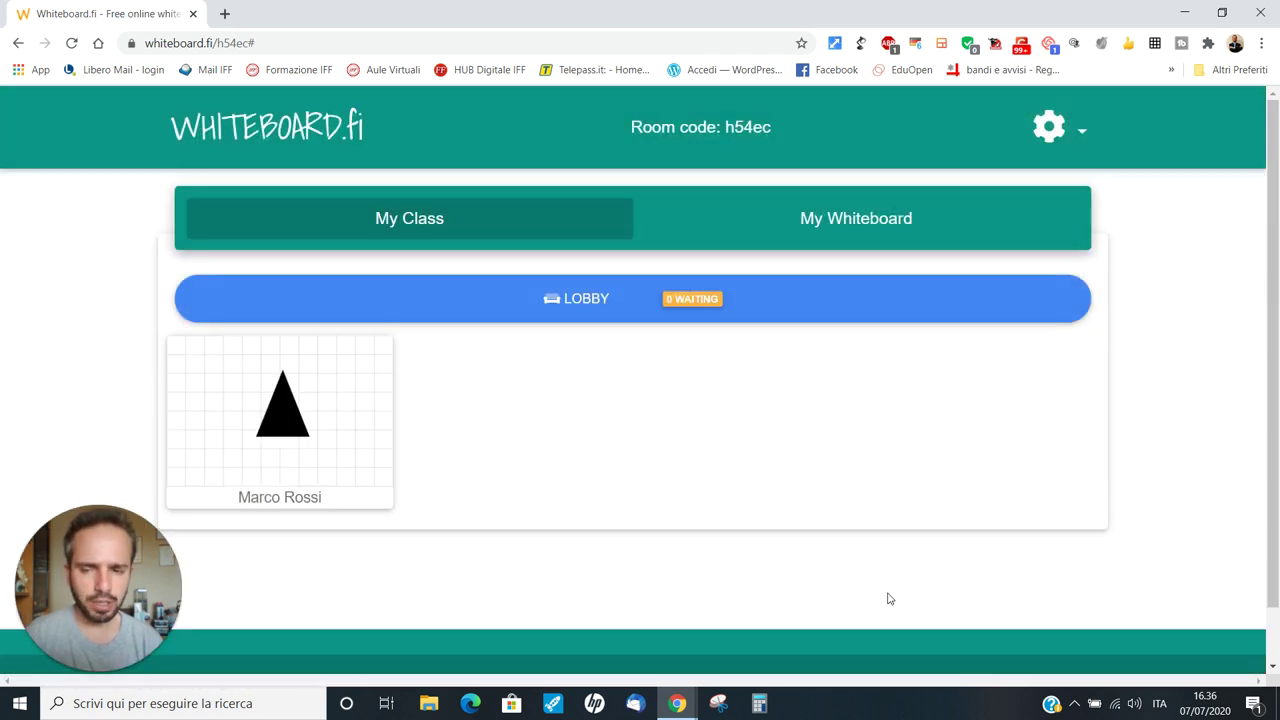
{"action": "left_click", "coordinate": [812, 219]}
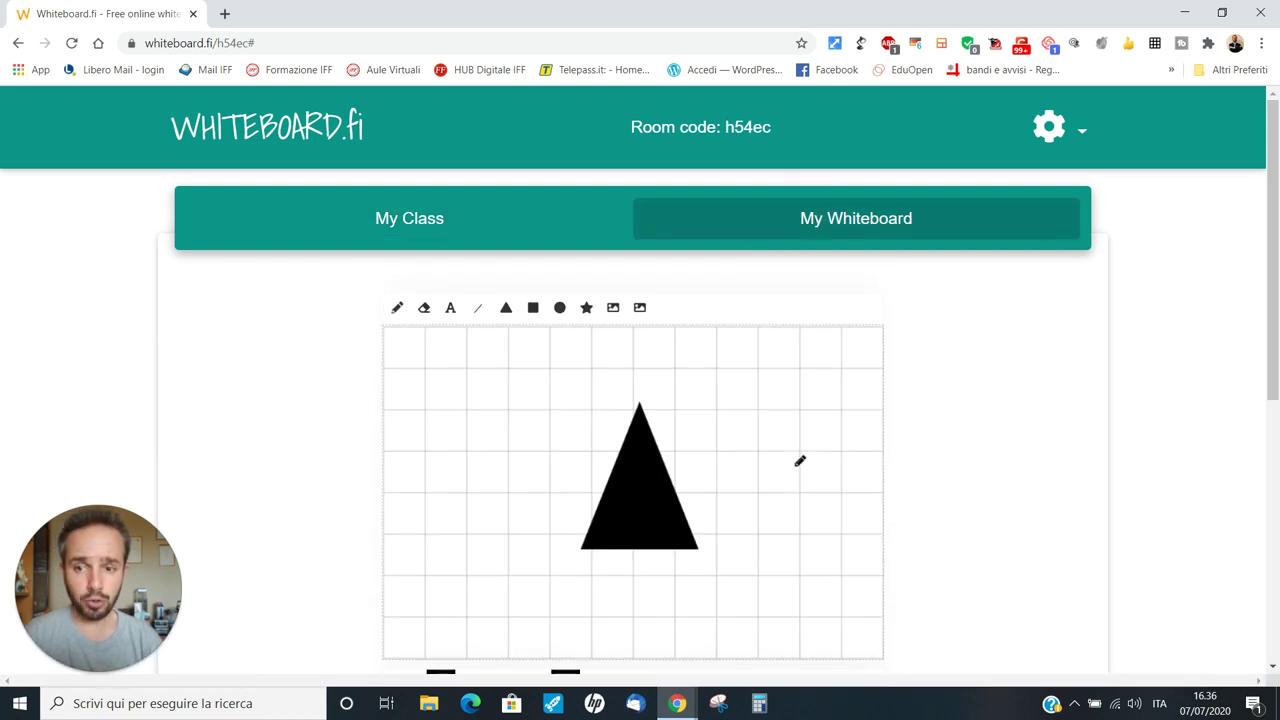
{"action": "scroll", "coordinate": [800, 460], "scroll_direction": "down", "scroll_amount": 1}
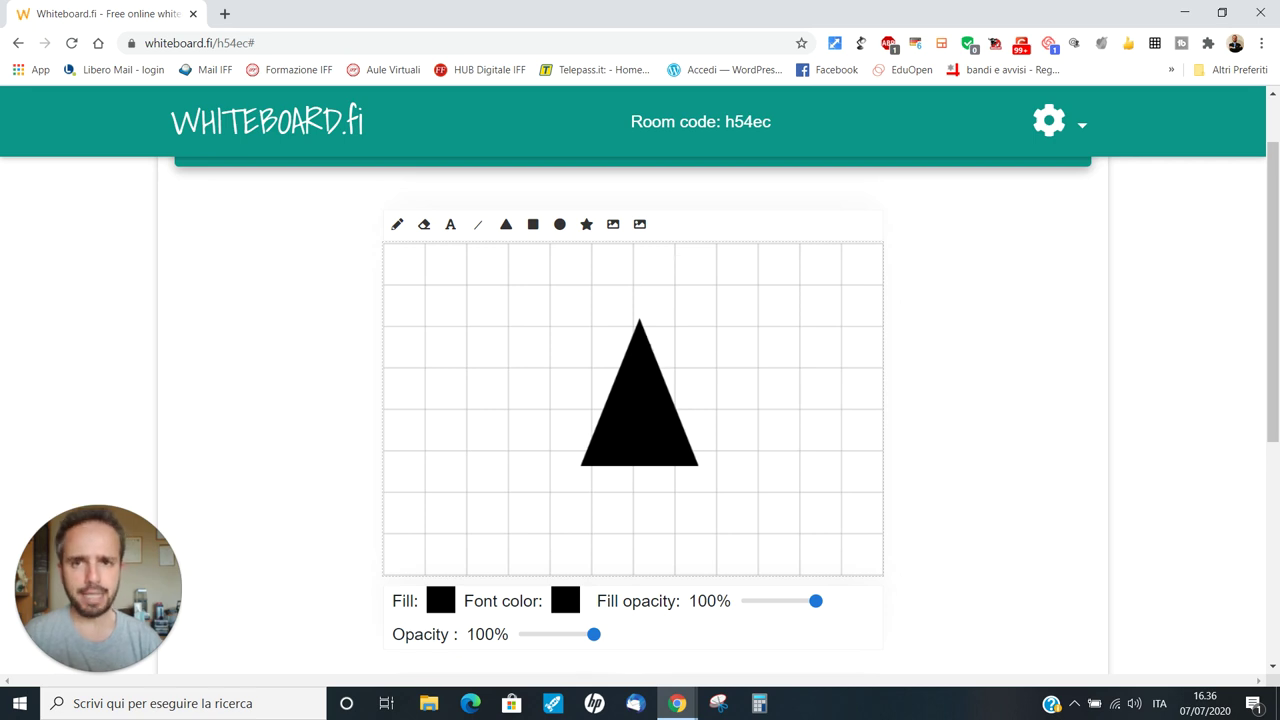
Bring up the student's window and scroll to their board showing the gridded black triangle
{"action": "mouse_move", "coordinate": [678, 705]}
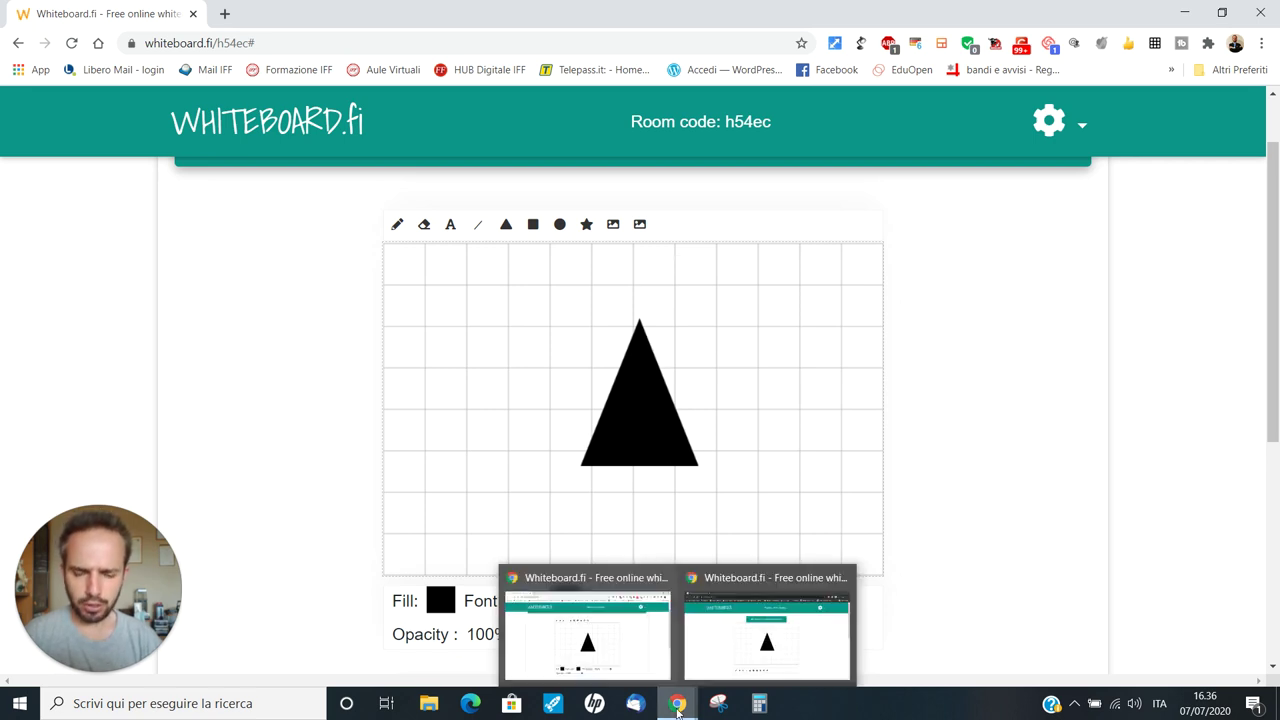
{"action": "left_click", "coordinate": [748, 625]}
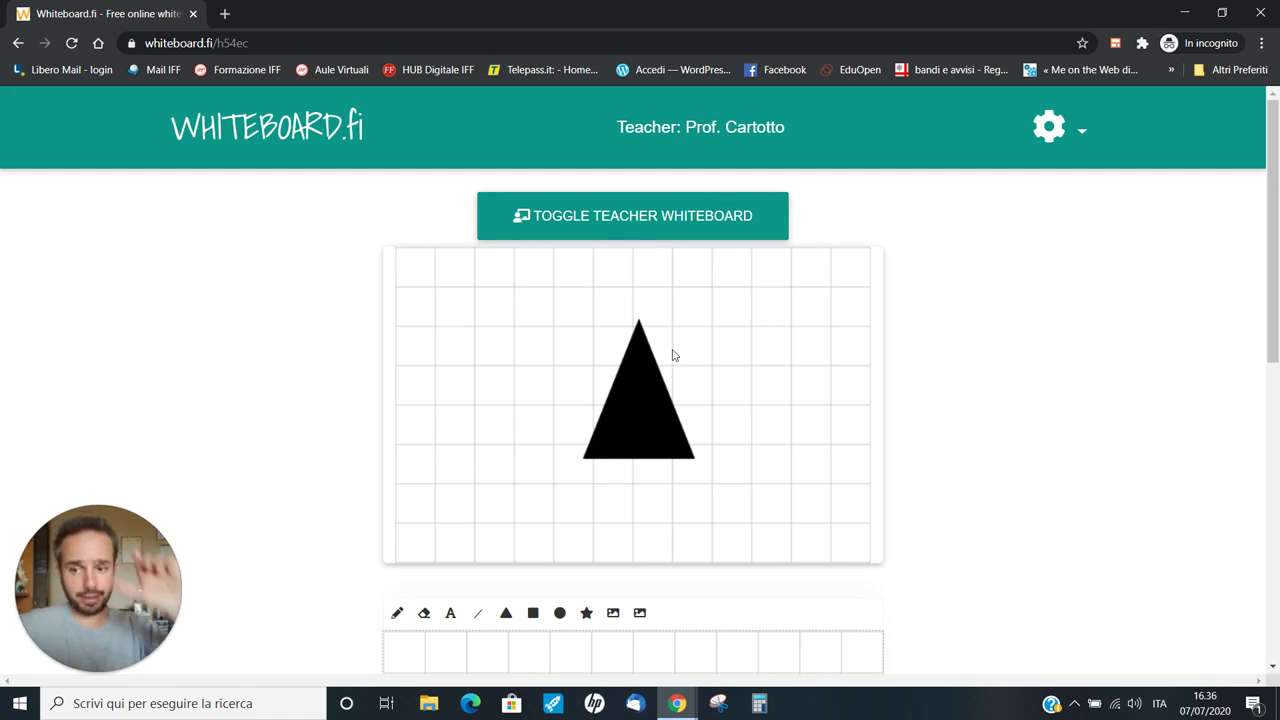
{"action": "scroll", "coordinate": [631, 311], "scroll_direction": "down", "scroll_amount": 5}
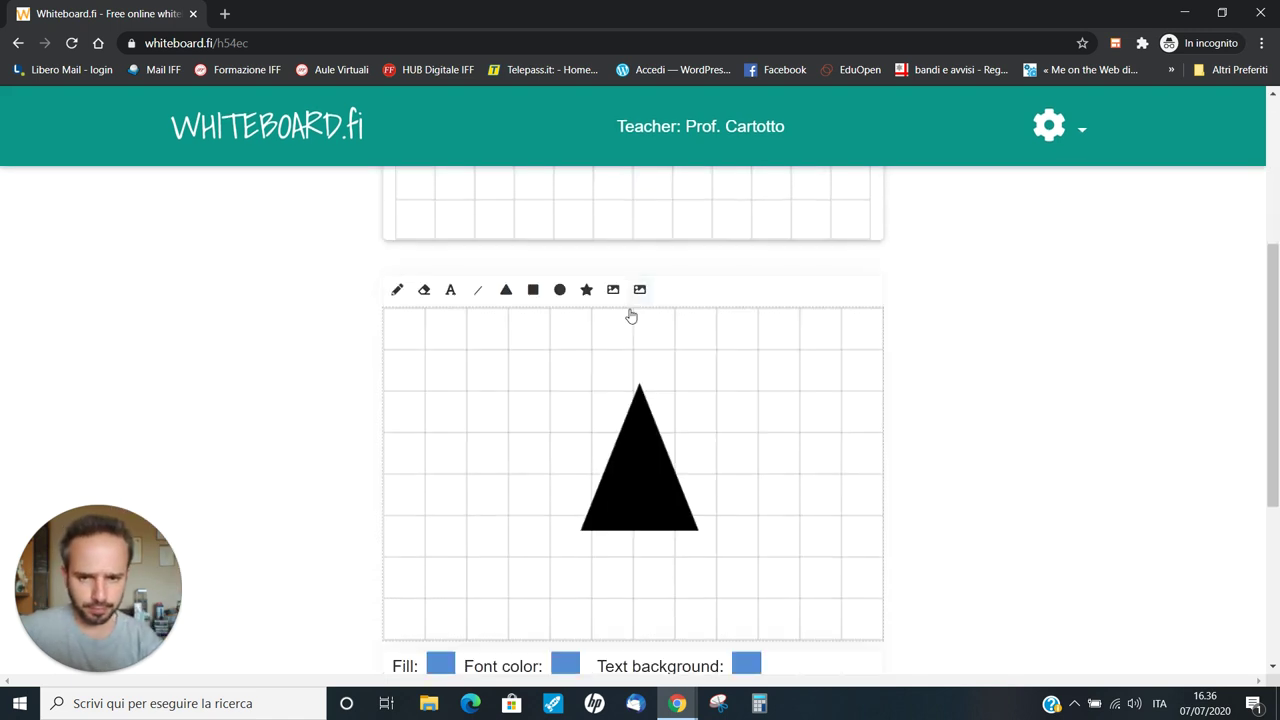
{"action": "scroll", "coordinate": [803, 335], "scroll_direction": "up", "scroll_amount": 3}
{"action": "scroll", "coordinate": [690, 454], "scroll_direction": "down", "scroll_amount": 1}
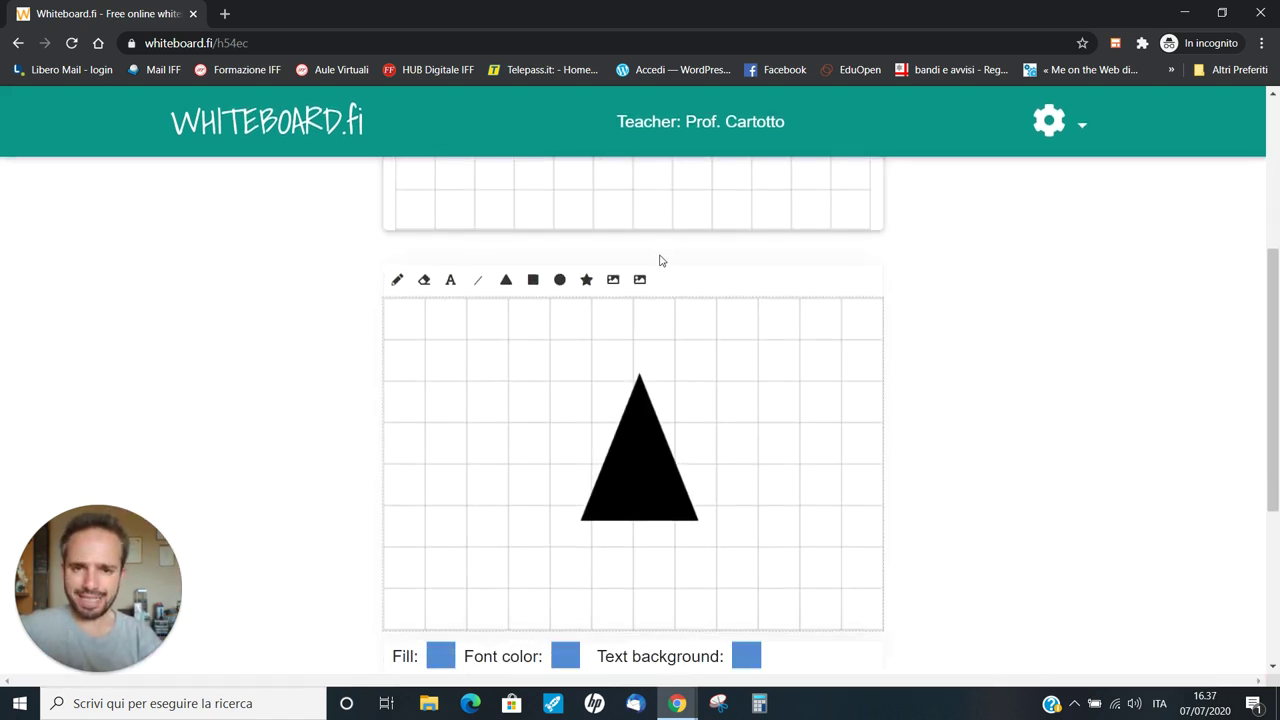
{"action": "scroll", "coordinate": [660, 260], "scroll_direction": "up", "scroll_amount": 2}
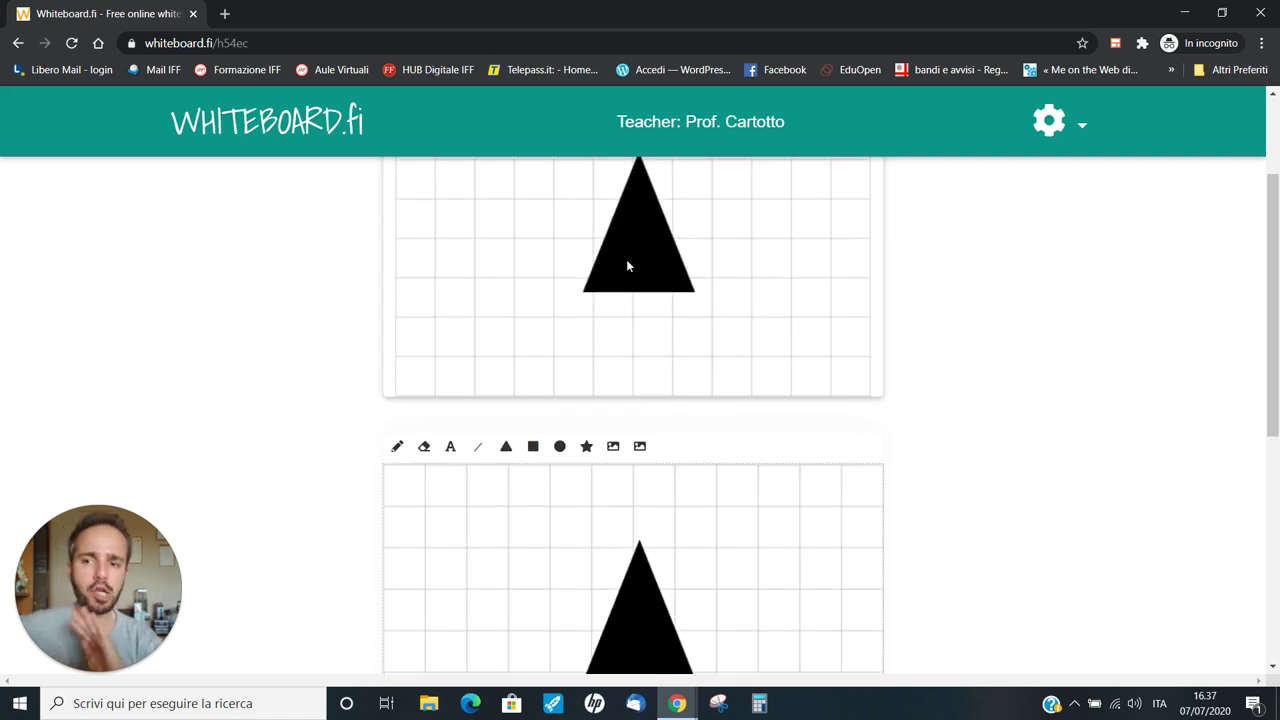
{"action": "scroll", "coordinate": [780, 409], "scroll_direction": "down", "scroll_amount": 2}
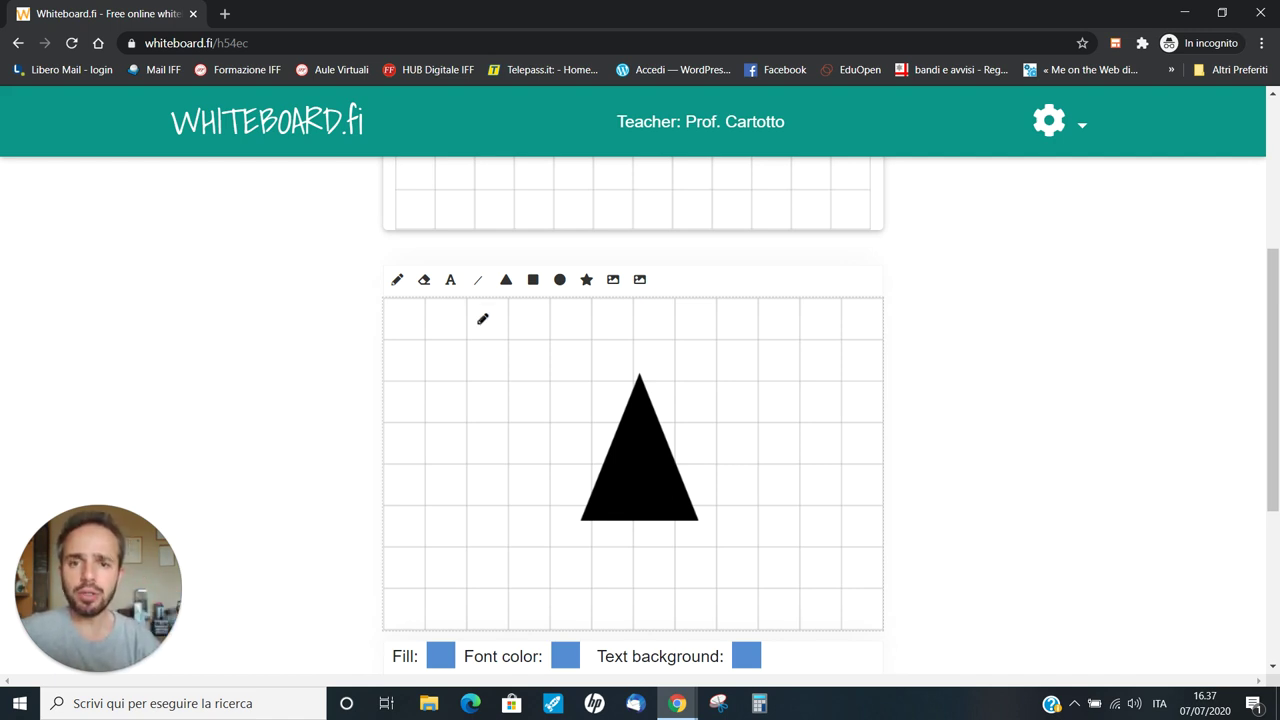
Choose the freehand pencil and set its drawing colour to yellow
{"action": "left_click", "coordinate": [399, 283]}
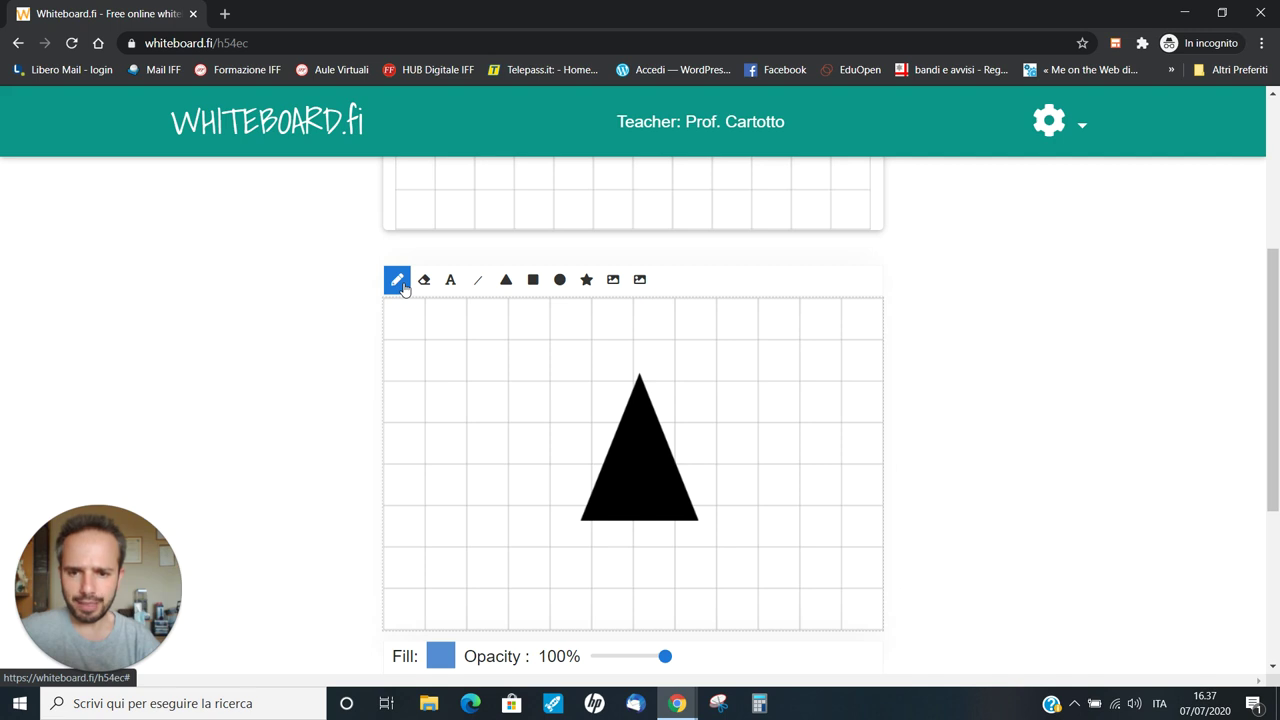
{"action": "left_click", "coordinate": [441, 656]}
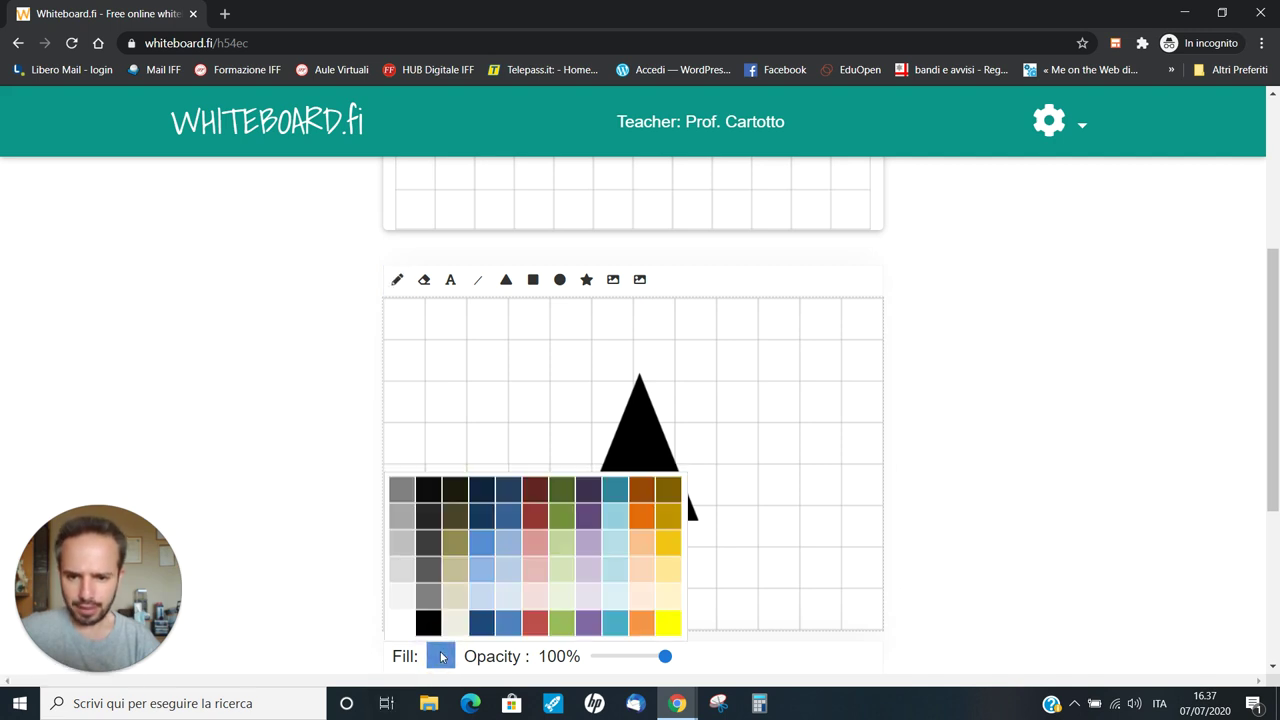
{"action": "left_click", "coordinate": [671, 627]}
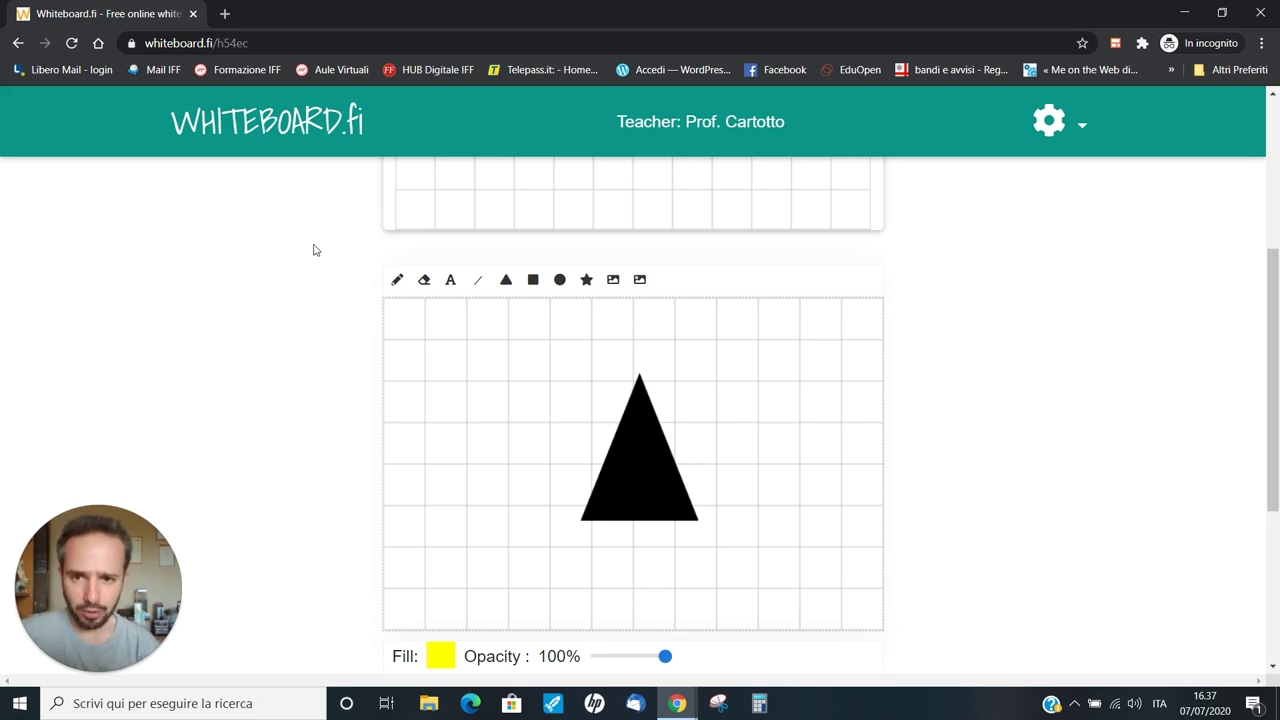
Draw yellow strokes over the triangle's top, lower-left and lower-right corners
{"action": "left_click", "coordinate": [397, 280]}
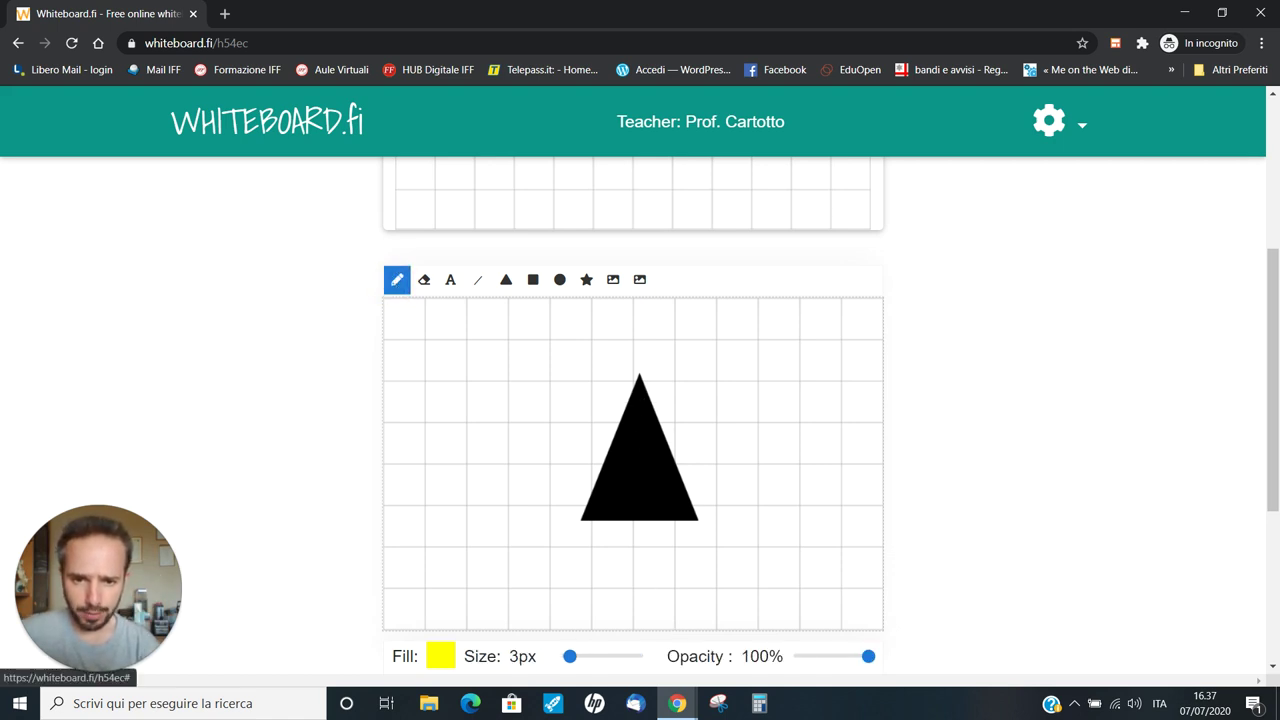
{"action": "mouse_move", "coordinate": [603, 390]}
{"action": "left_mouse_down"}
{"action": "mouse_move", "coordinate": [610, 403]}
{"action": "mouse_move", "coordinate": [664, 409]}
{"action": "mouse_move", "coordinate": [684, 394]}
{"action": "left_mouse_up"}
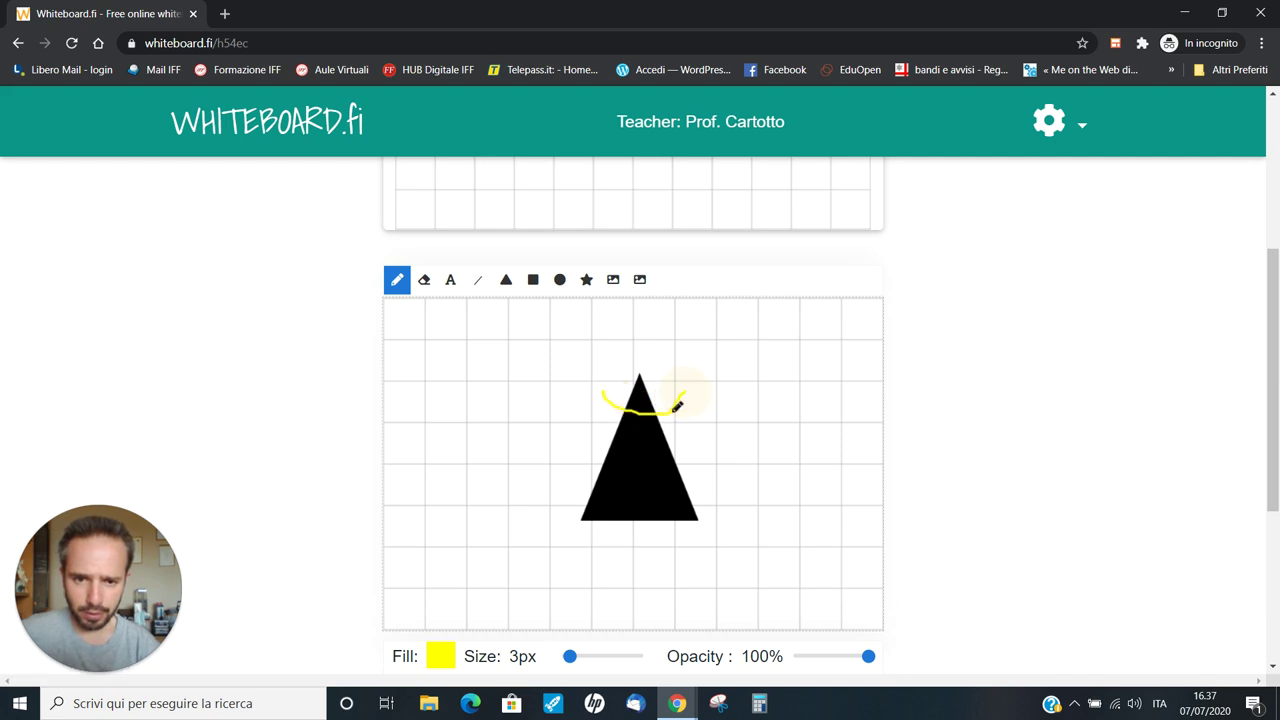
{"action": "left_click_drag", "start_coordinate": [584, 480], "coordinate": [605, 530]}
{"action": "left_click_drag", "start_coordinate": [692, 474], "coordinate": [671, 529]}
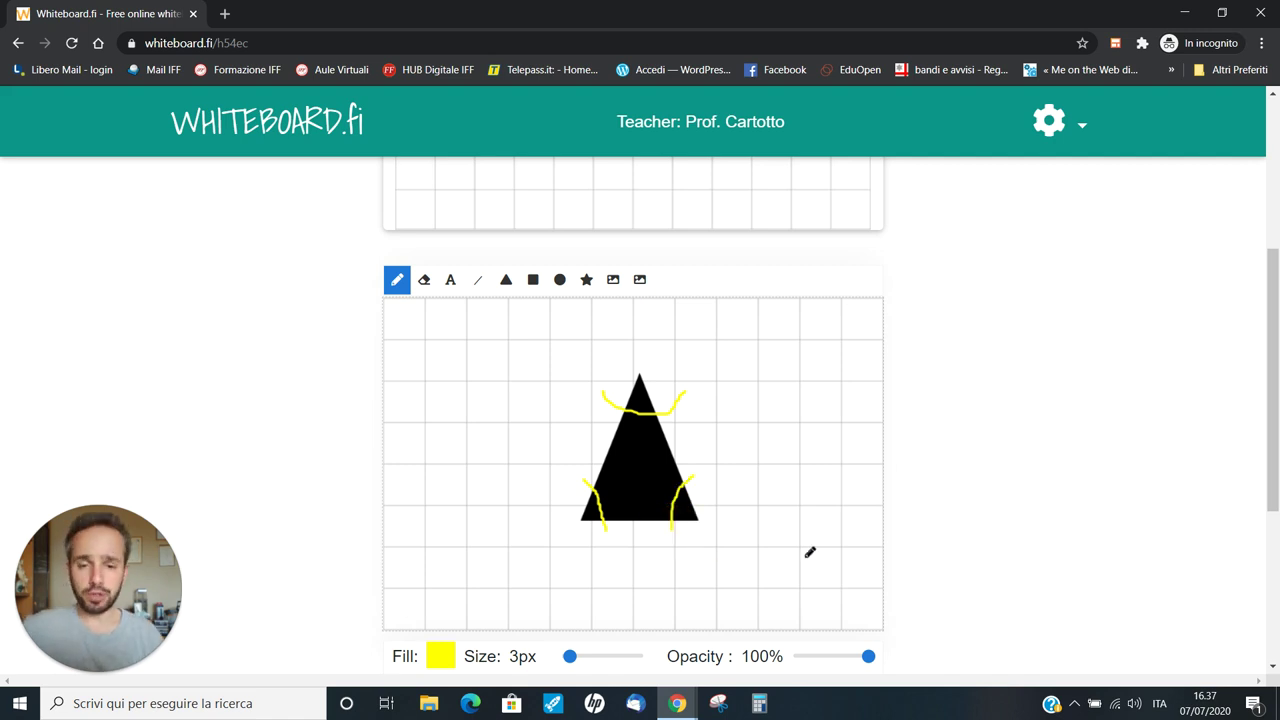
Look through the Insert and room settings menus, closing both without changes
{"action": "scroll", "coordinate": [789, 552], "scroll_direction": "up", "scroll_amount": 3}
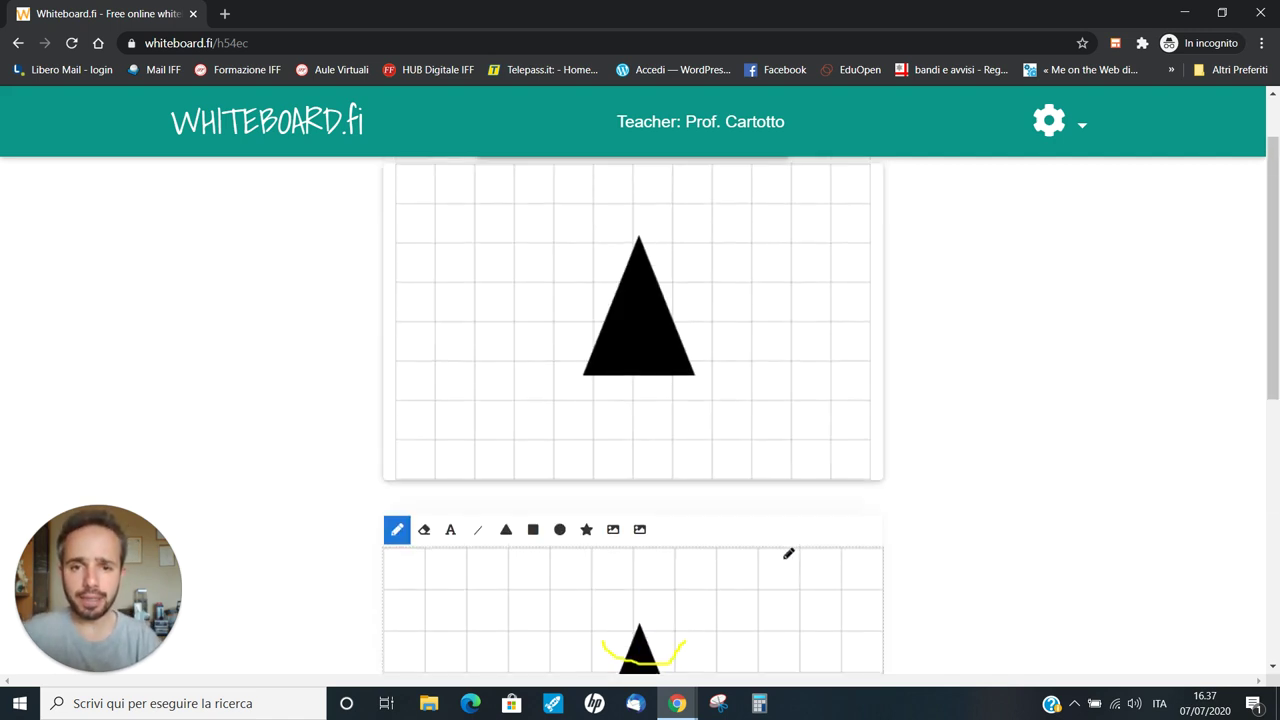
{"action": "scroll", "coordinate": [789, 520], "scroll_direction": "down", "scroll_amount": 3}
{"action": "scroll", "coordinate": [789, 490], "scroll_direction": "down", "scroll_amount": 2}
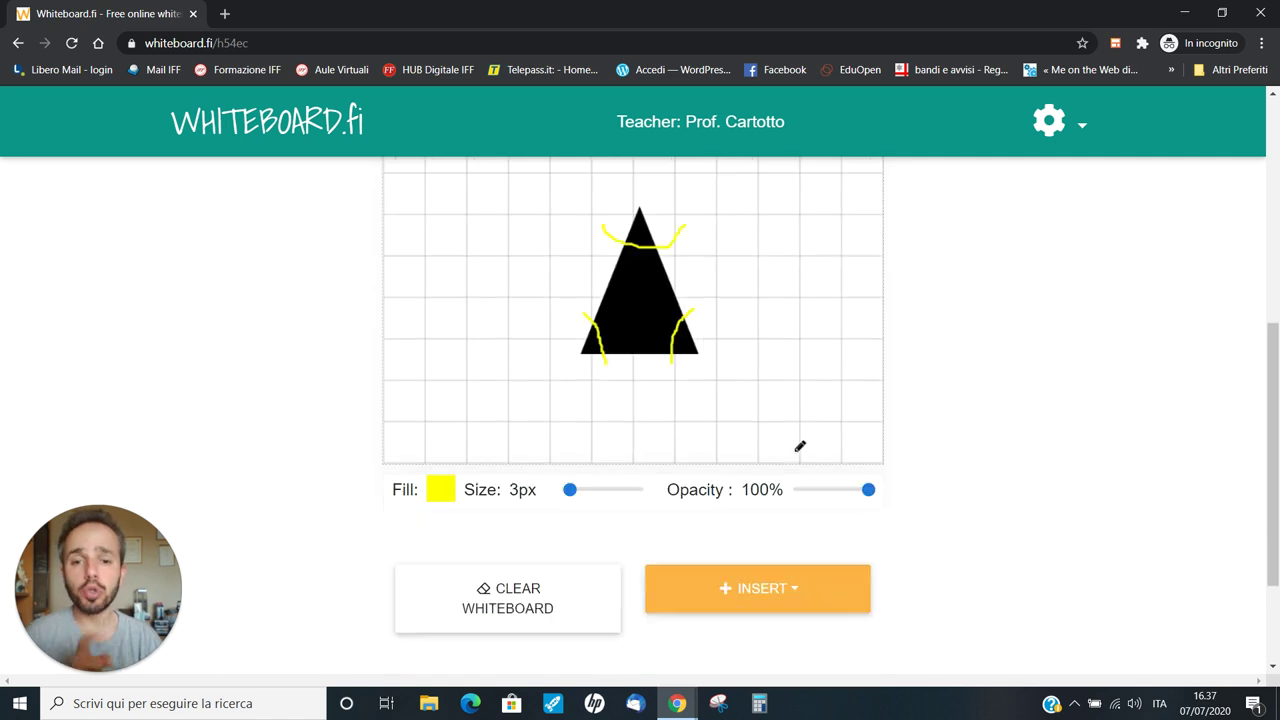
{"action": "left_click", "coordinate": [752, 591]}
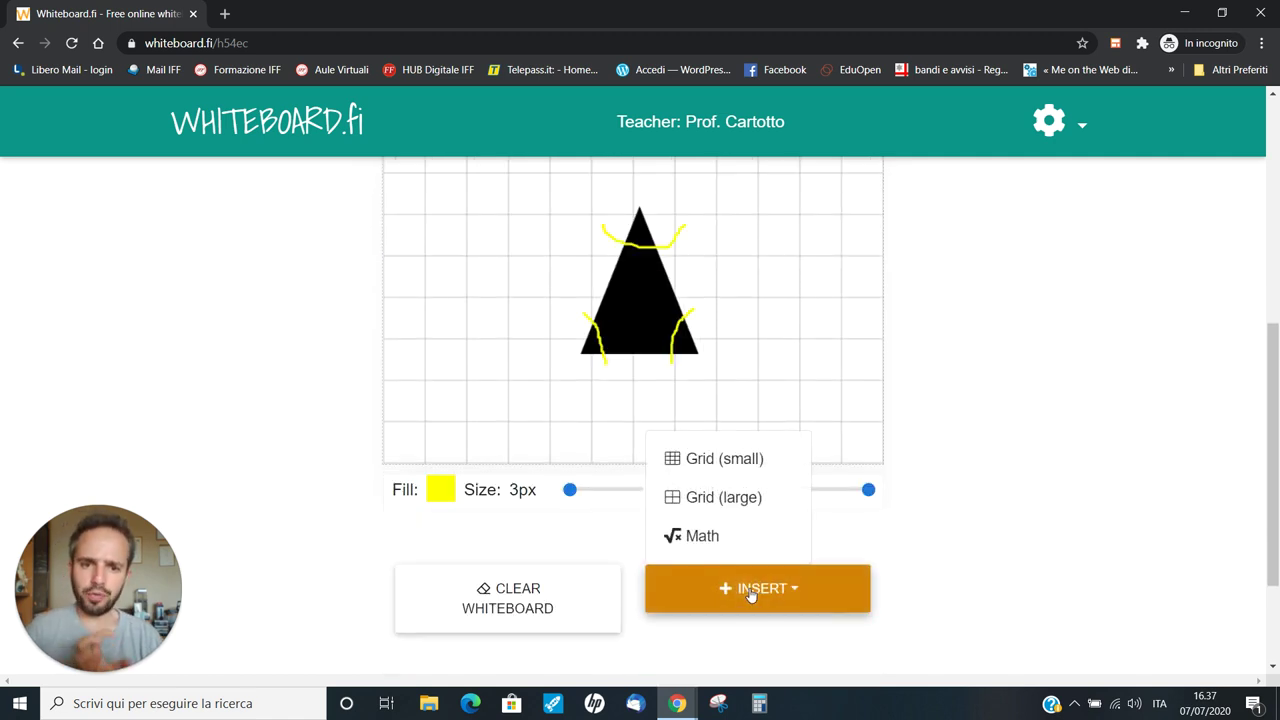
{"action": "key", "text": "Up"}
{"action": "key", "text": "Up"}
{"action": "key", "text": "Up"}
{"action": "left_click", "coordinate": [1097, 297]}
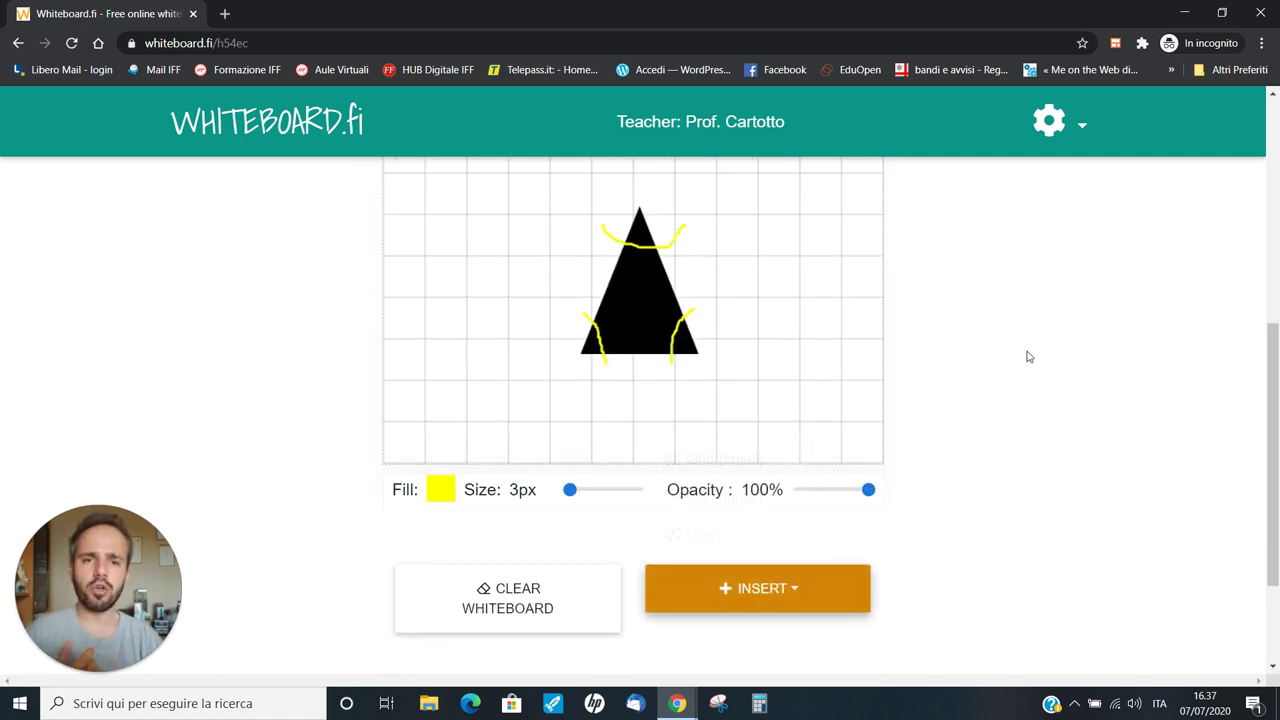
{"action": "scroll", "coordinate": [880, 463], "scroll_direction": "up", "scroll_amount": 5}
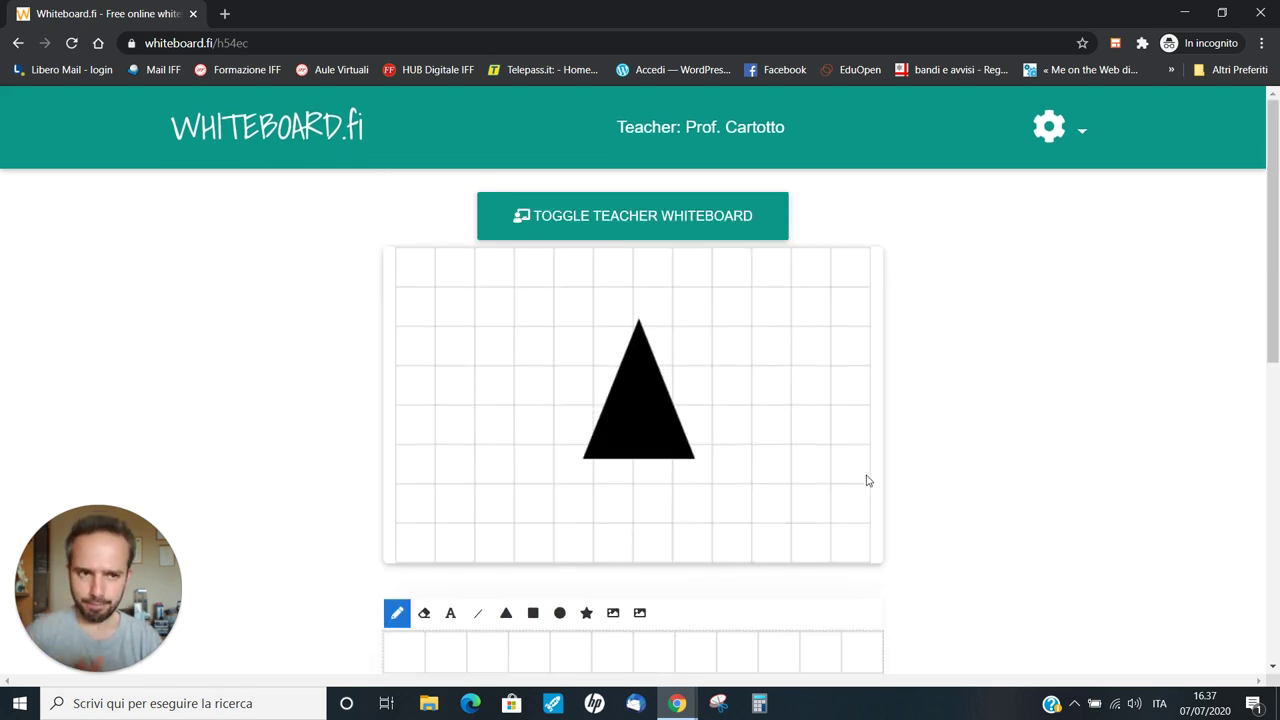
{"action": "left_click", "coordinate": [1060, 132]}
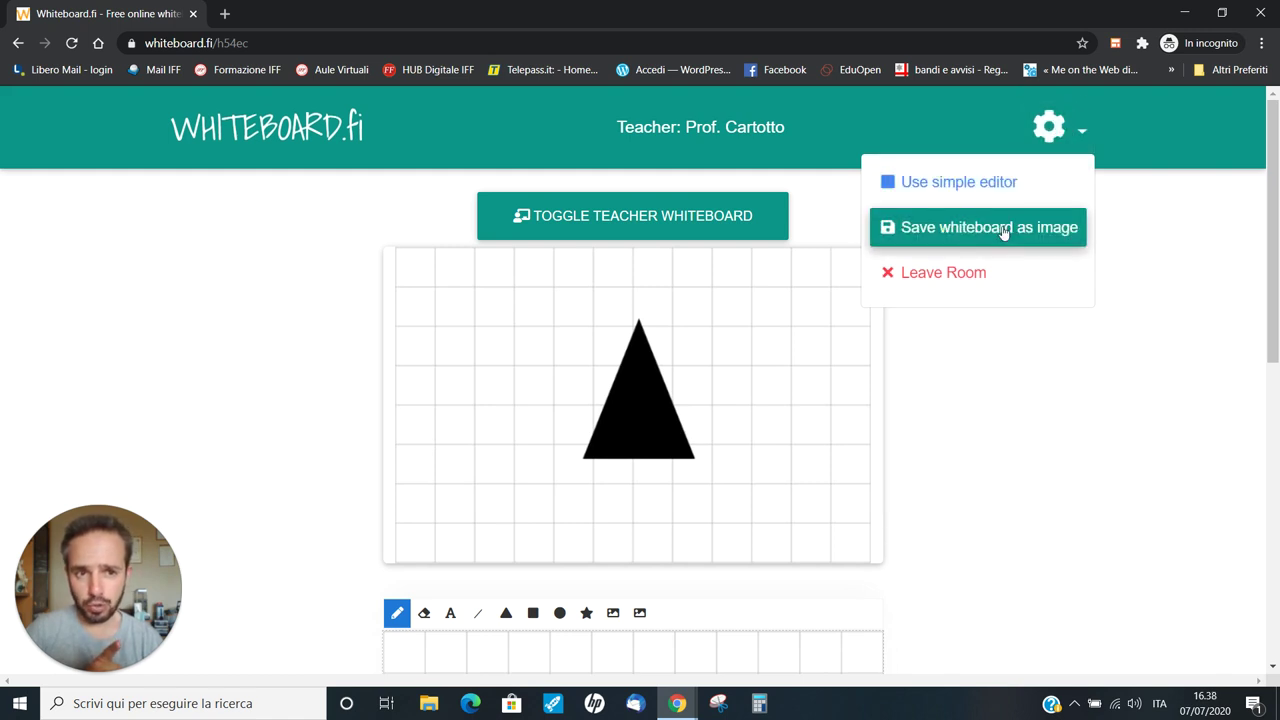
{"action": "left_click", "coordinate": [1150, 306]}
Switch to the teacher's Chrome window showing the plain black triangle board
{"action": "scroll", "coordinate": [1045, 417], "scroll_direction": "down", "scroll_amount": 3}
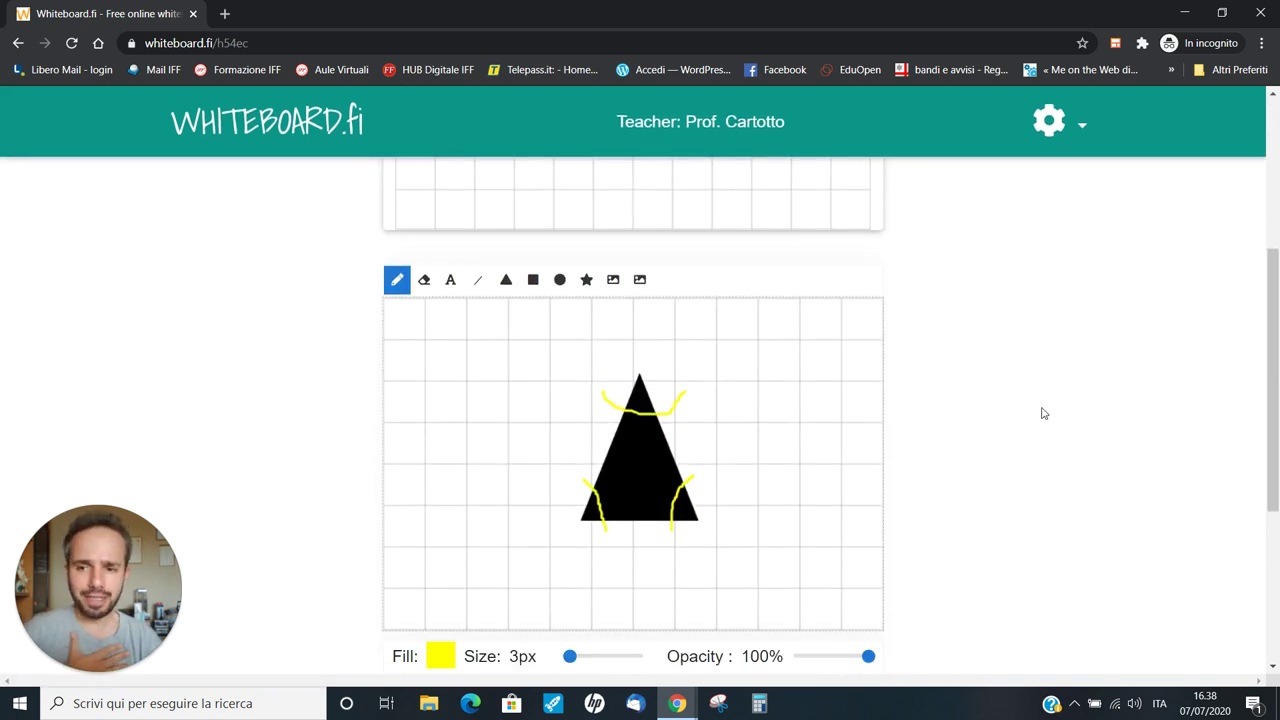
{"action": "scroll", "coordinate": [1030, 420], "scroll_direction": "up", "scroll_amount": 3}
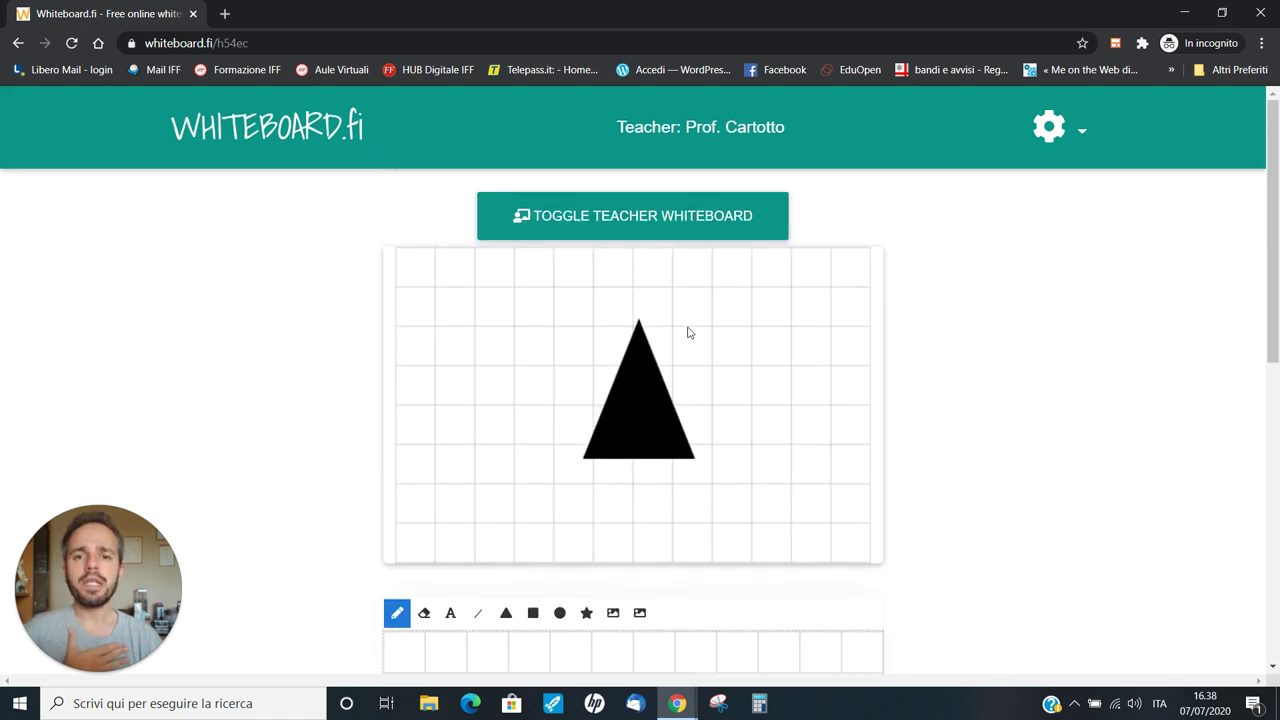
{"action": "scroll", "coordinate": [595, 385], "scroll_direction": "down", "scroll_amount": 2}
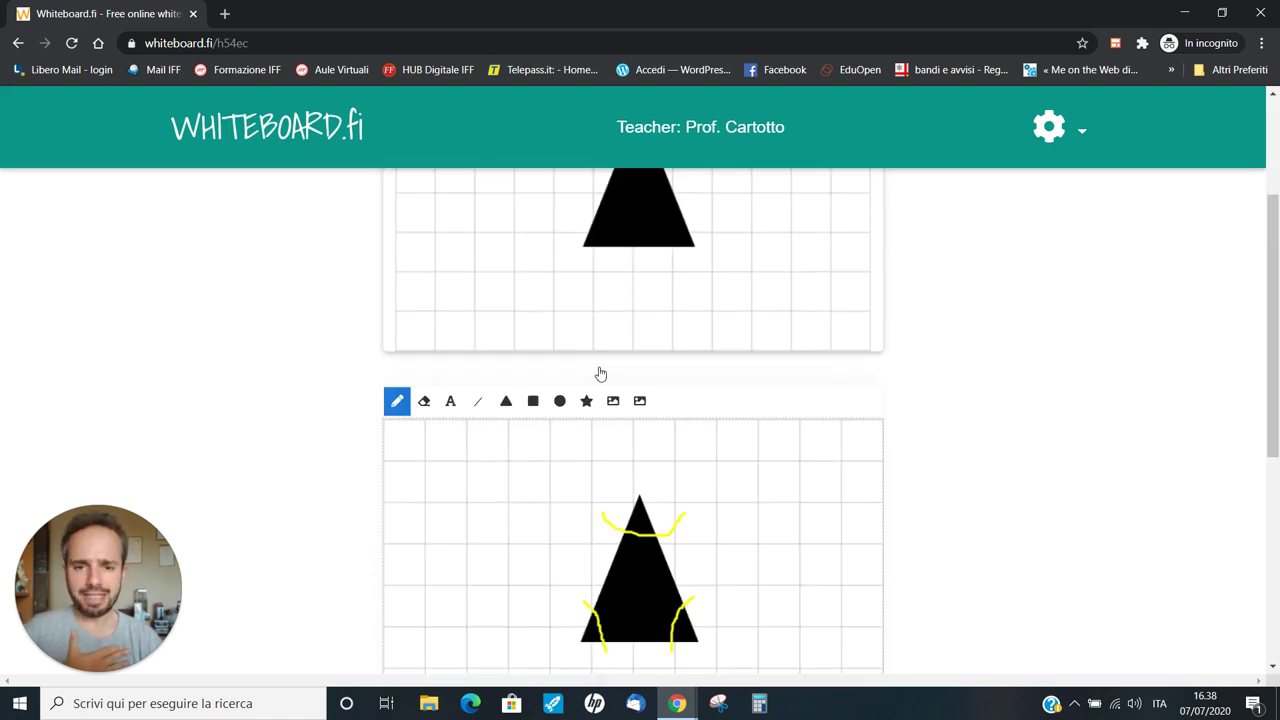
{"action": "scroll", "coordinate": [680, 403], "scroll_direction": "down", "scroll_amount": 2}
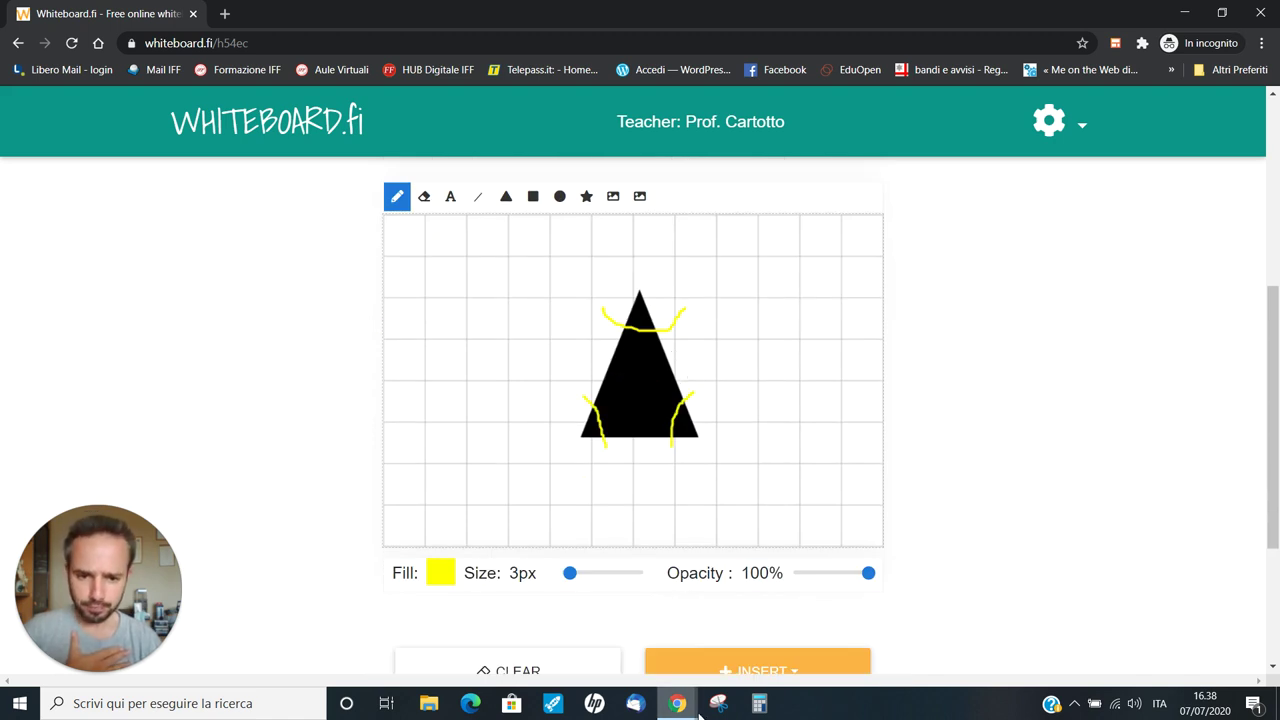
{"action": "mouse_move", "coordinate": [677, 703]}
{"action": "left_click", "coordinate": [601, 649]}
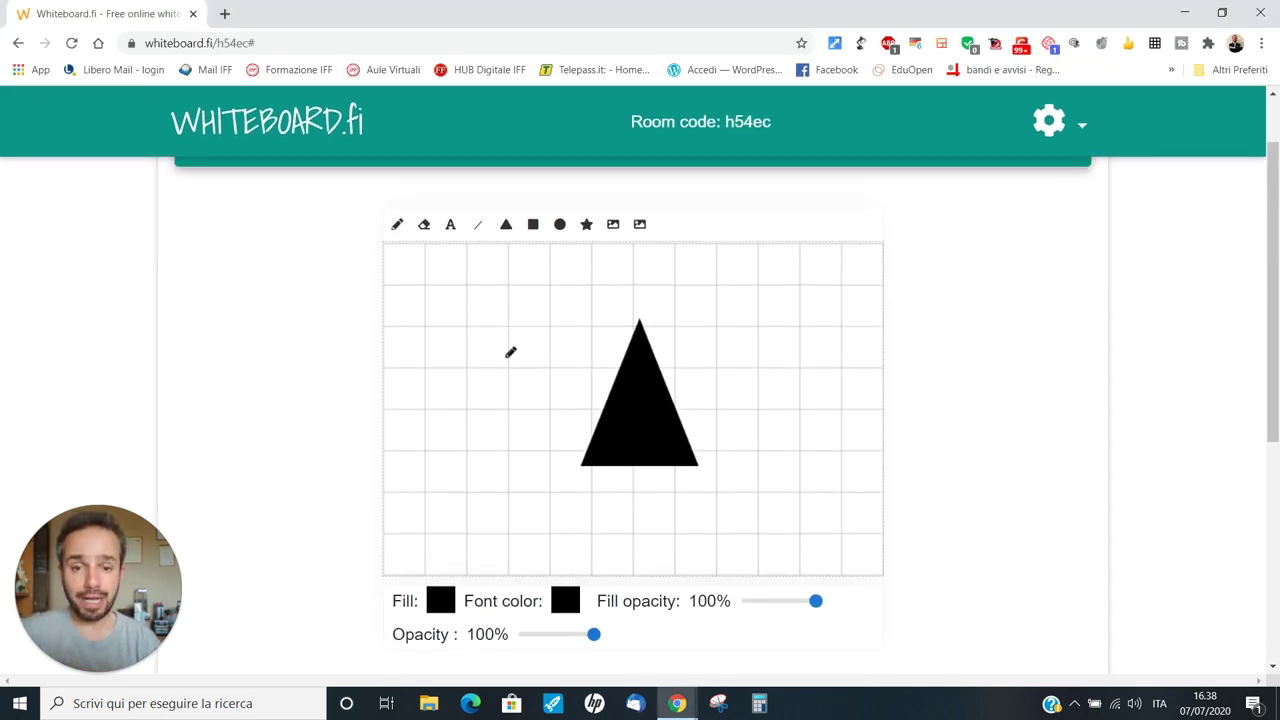
In My Class, enlarge the student's yellow-marked triangle board, check Actions, then close it
{"action": "scroll", "coordinate": [712, 300], "scroll_direction": "down", "scroll_amount": 5}
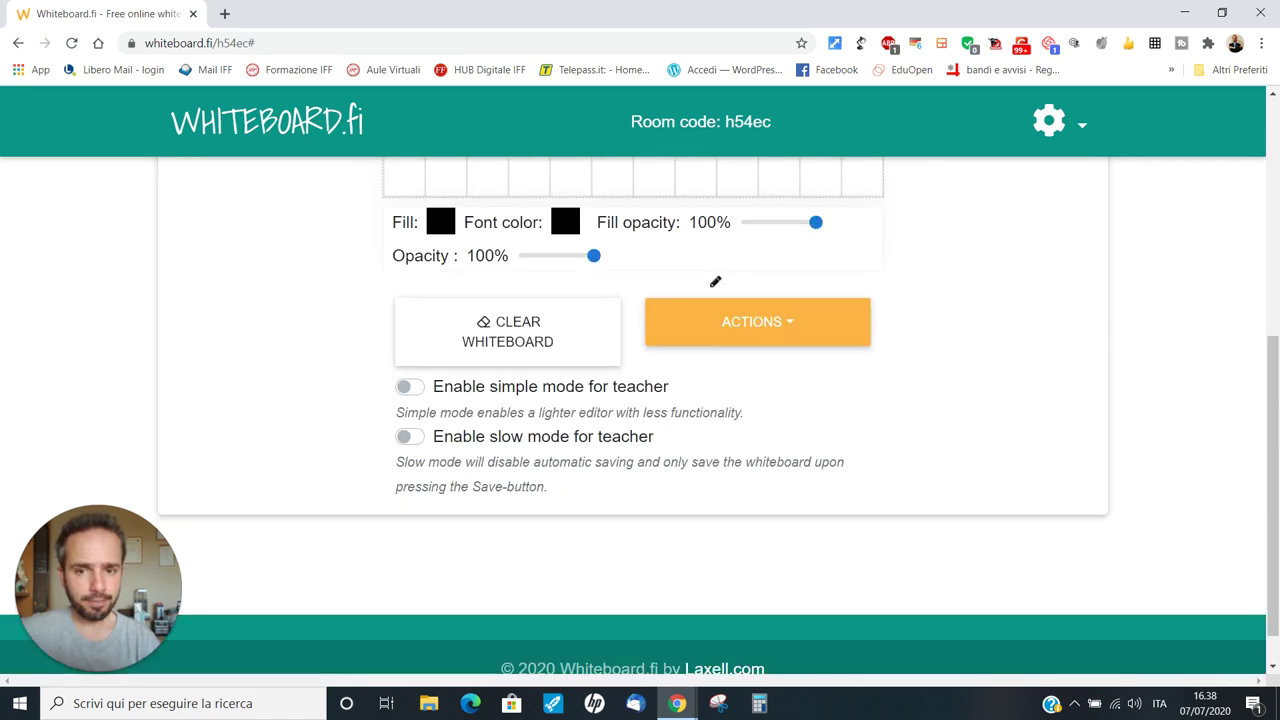
{"action": "scroll", "coordinate": [706, 277], "scroll_direction": "up", "scroll_amount": 6}
{"action": "left_click", "coordinate": [387, 212]}
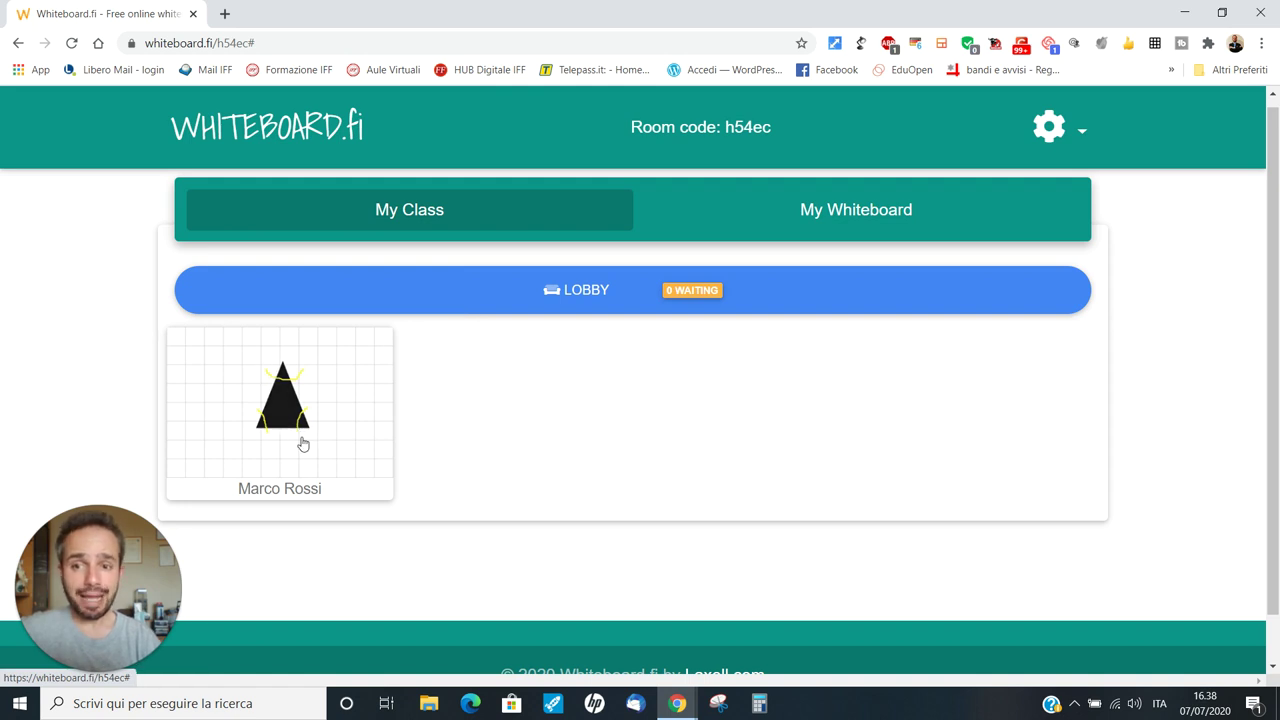
{"action": "left_click", "coordinate": [280, 410]}
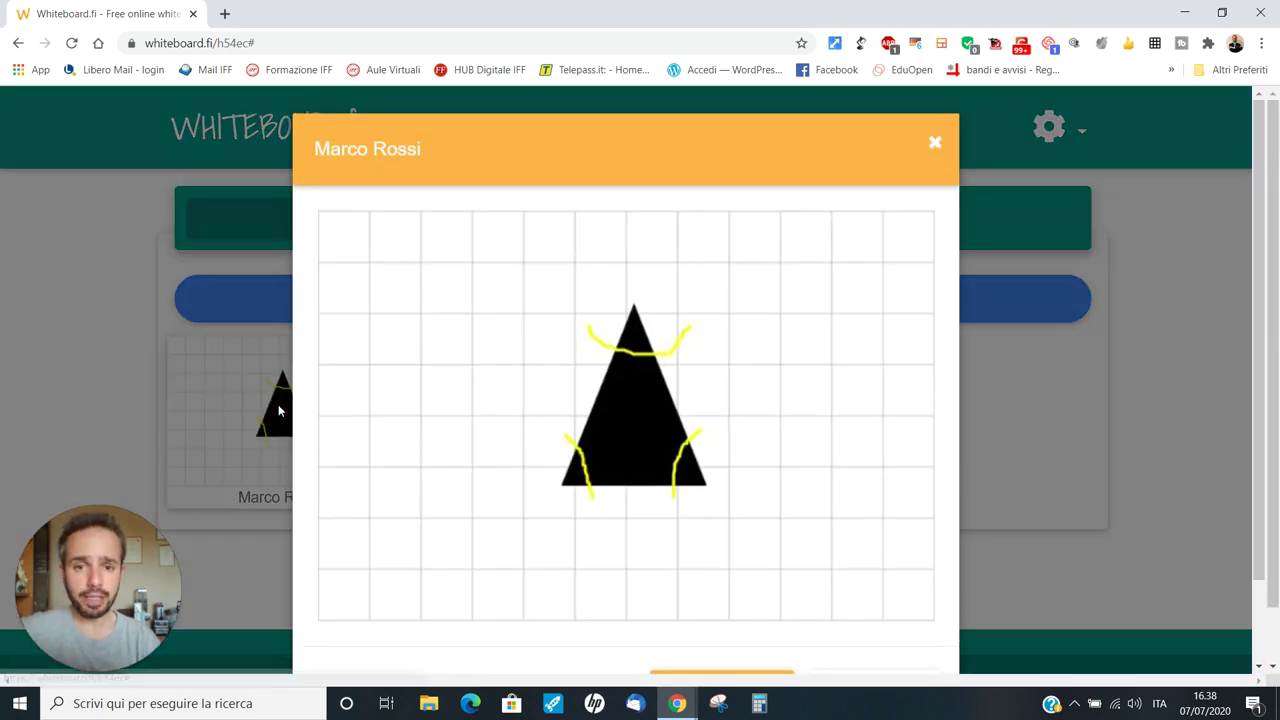
{"action": "scroll", "coordinate": [521, 308], "scroll_direction": "down", "scroll_amount": 1}
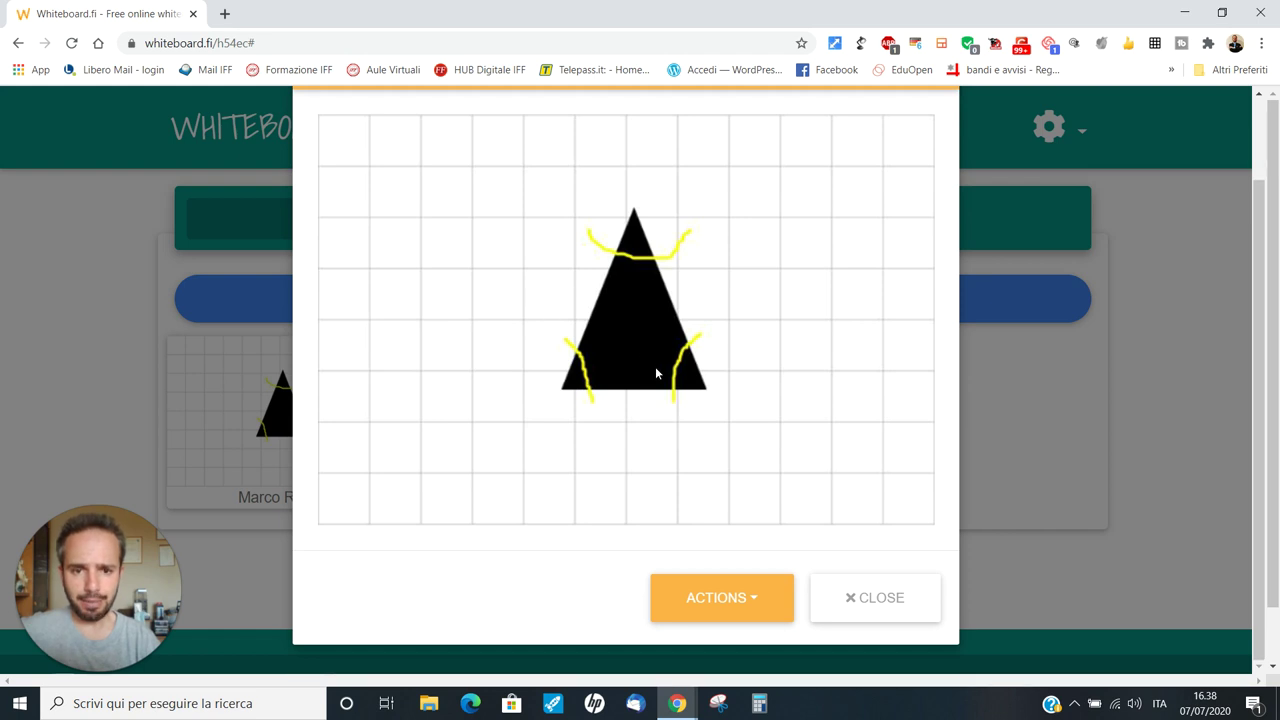
{"action": "left_click", "coordinate": [739, 598]}
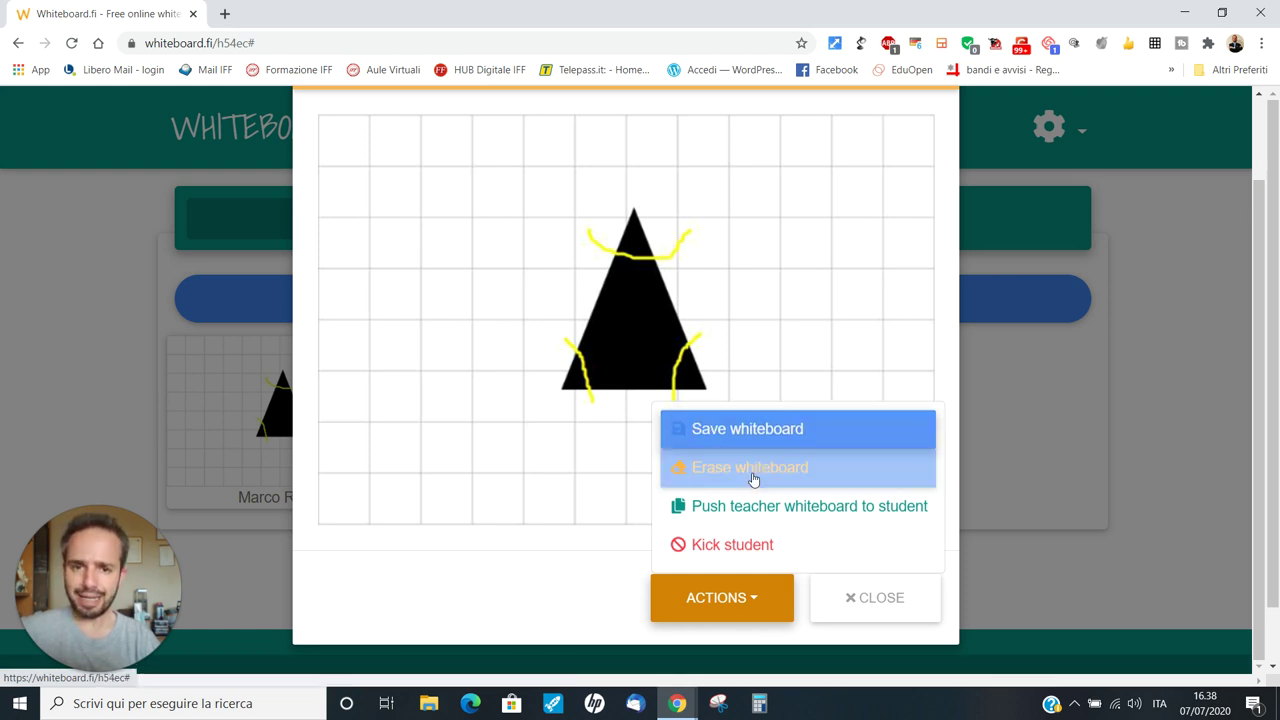
{"action": "left_click", "coordinate": [890, 597]}
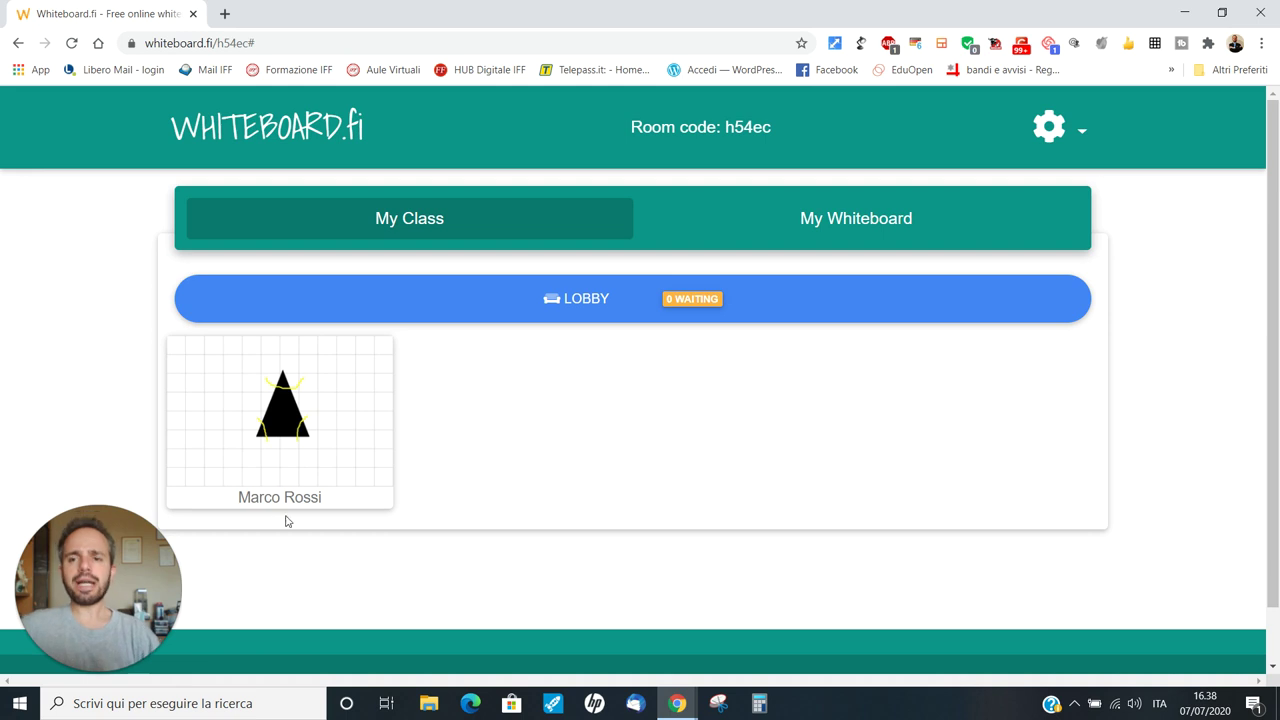
{"action": "left_click", "coordinate": [251, 428]}
{"action": "scroll", "coordinate": [437, 186], "scroll_direction": "down", "scroll_amount": 2}
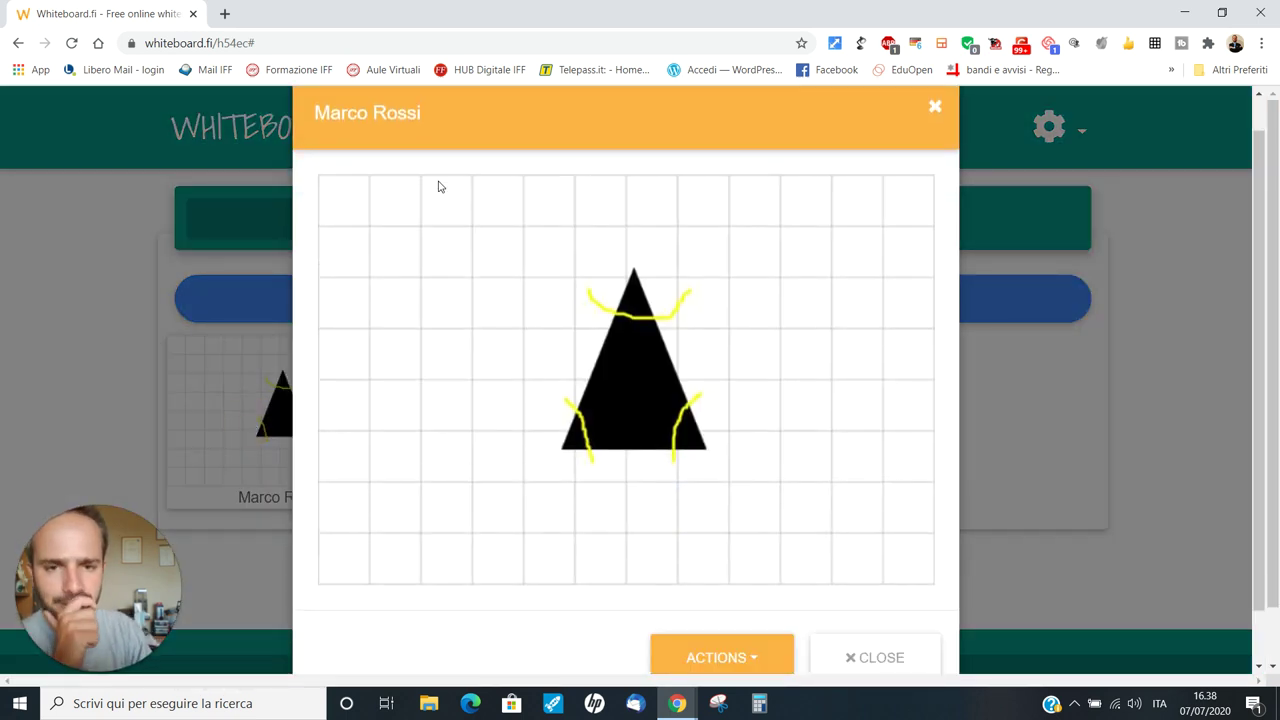
{"action": "left_click_drag", "start_coordinate": [751, 326], "coordinate": [803, 223]}
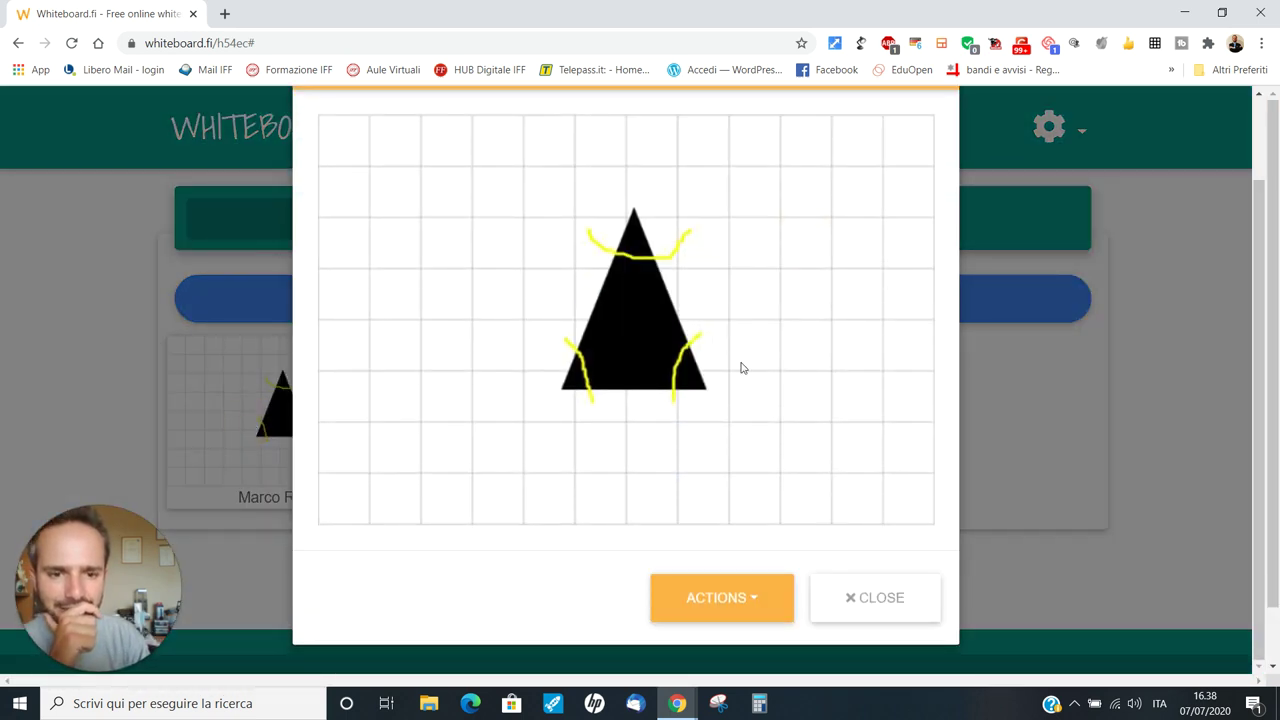
{"action": "left_click_drag", "start_coordinate": [740, 366], "coordinate": [575, 355]}
{"action": "left_click", "coordinate": [771, 286]}
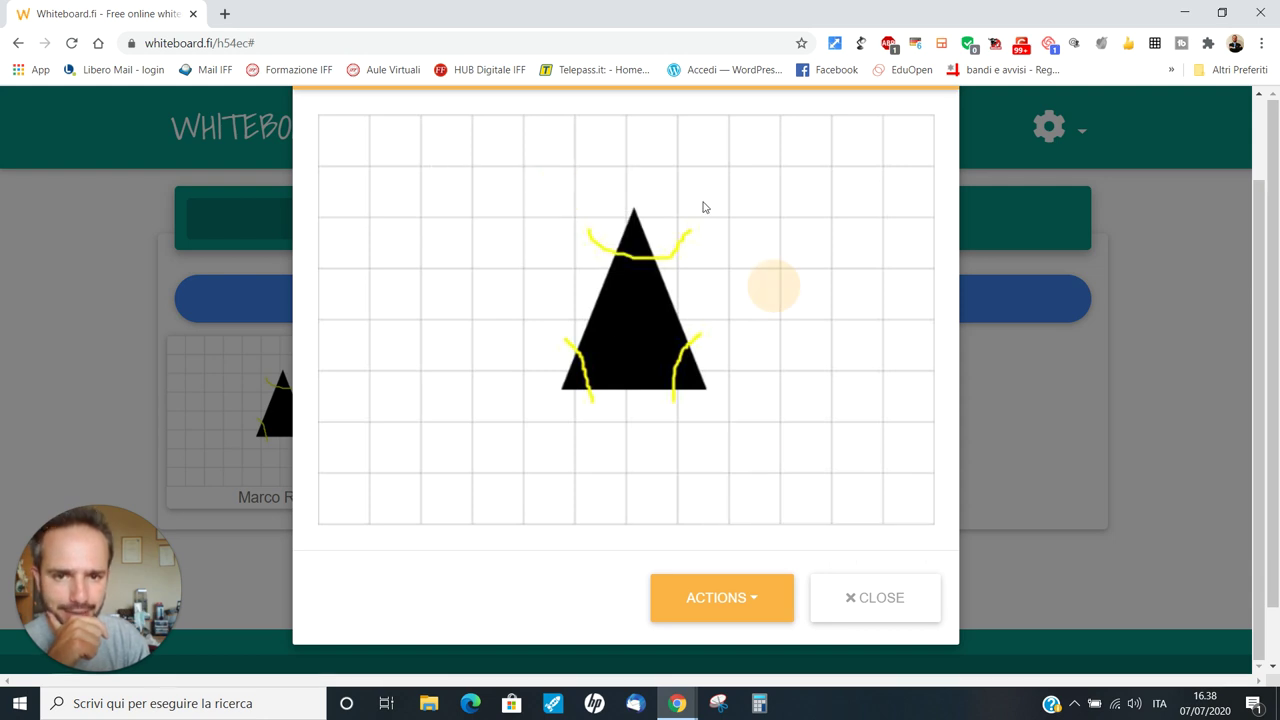
{"action": "left_click", "coordinate": [591, 243]}
{"action": "left_click", "coordinate": [878, 612]}
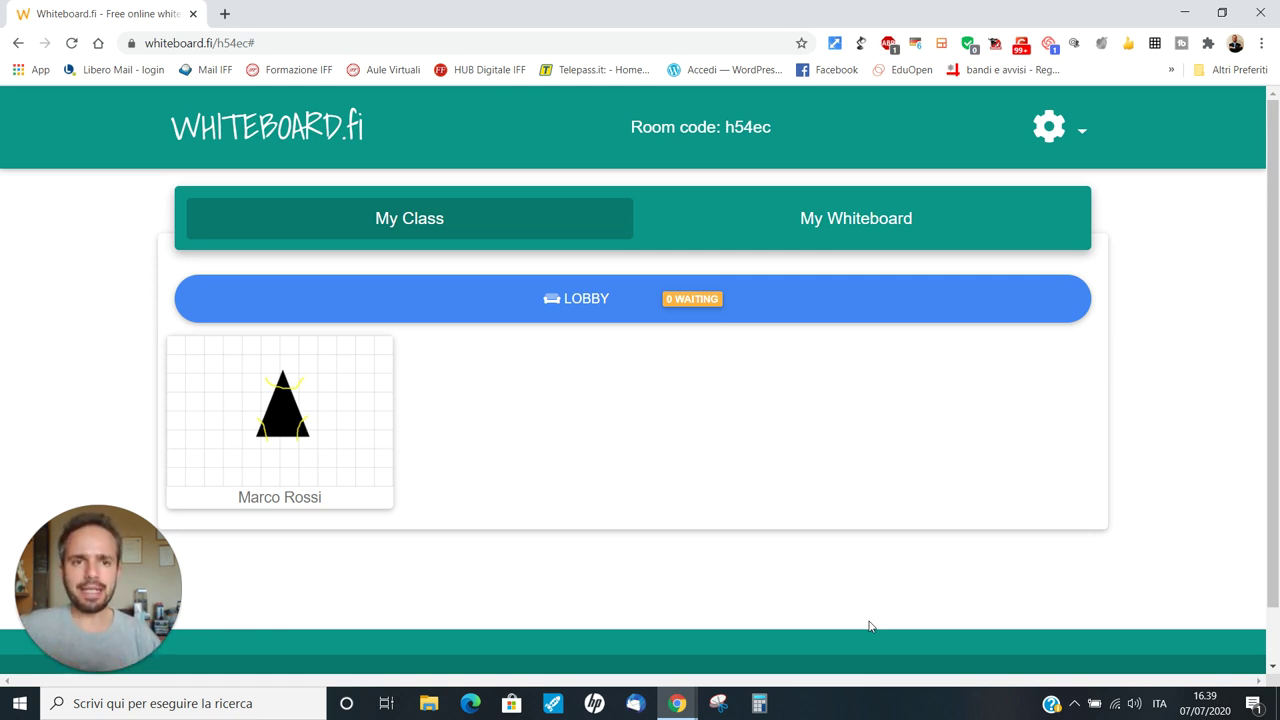
{"action": "left_click", "coordinate": [847, 222]}
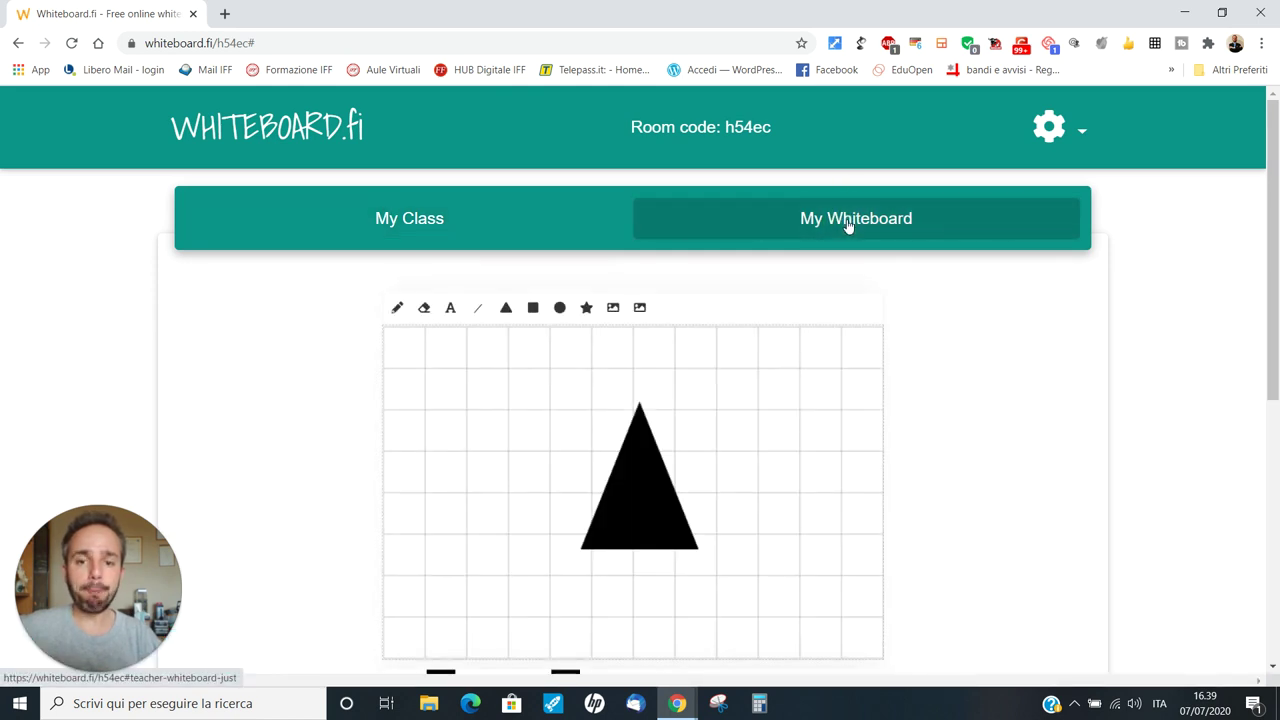
{"action": "left_click", "coordinate": [419, 216]}
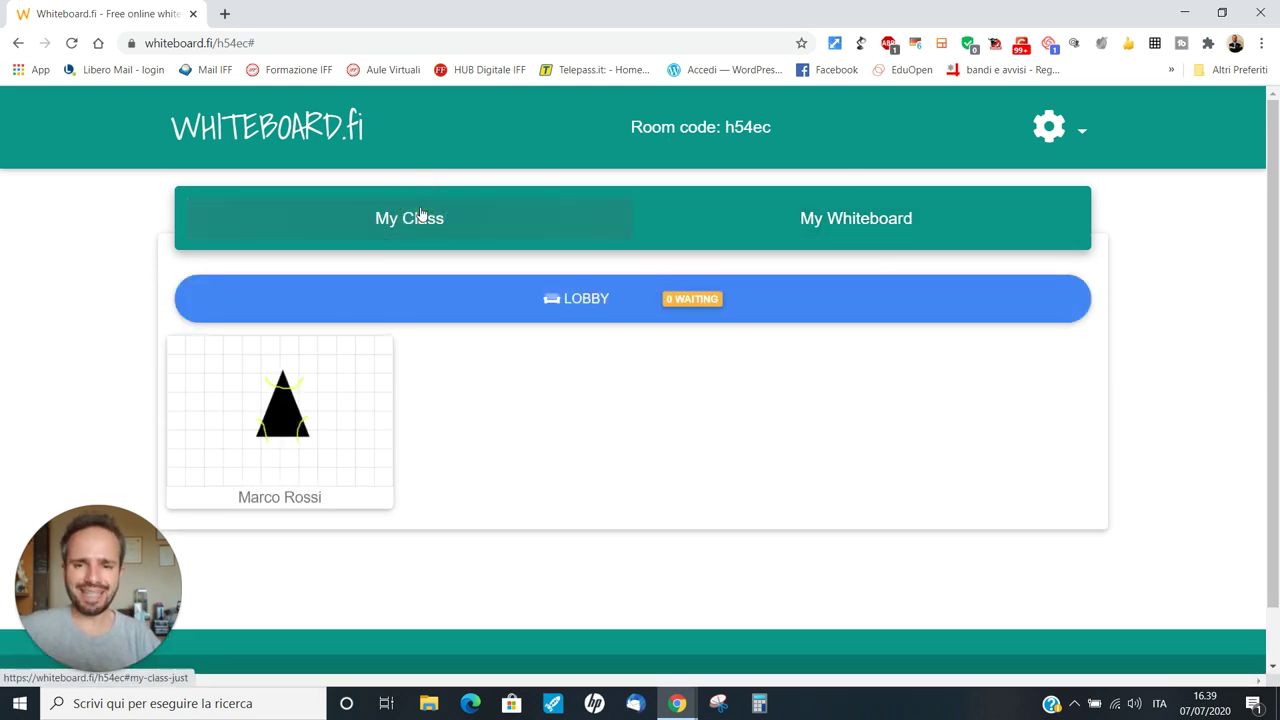